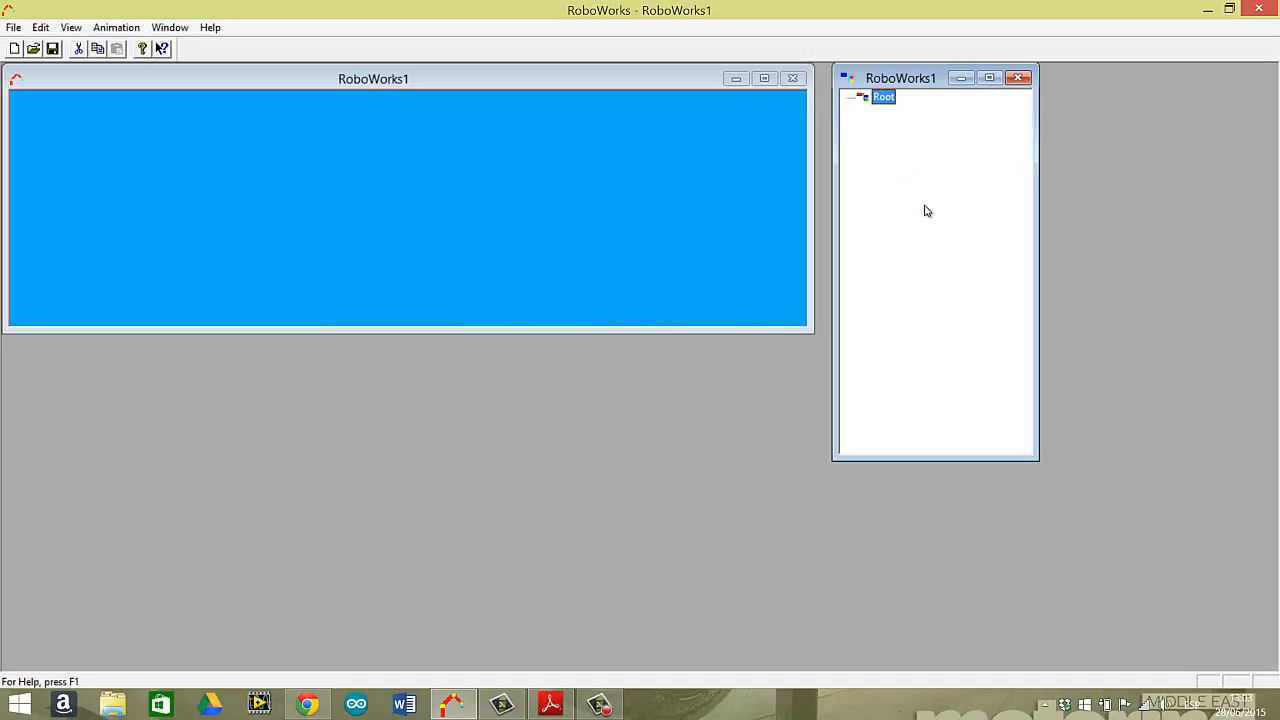
click(600, 704)
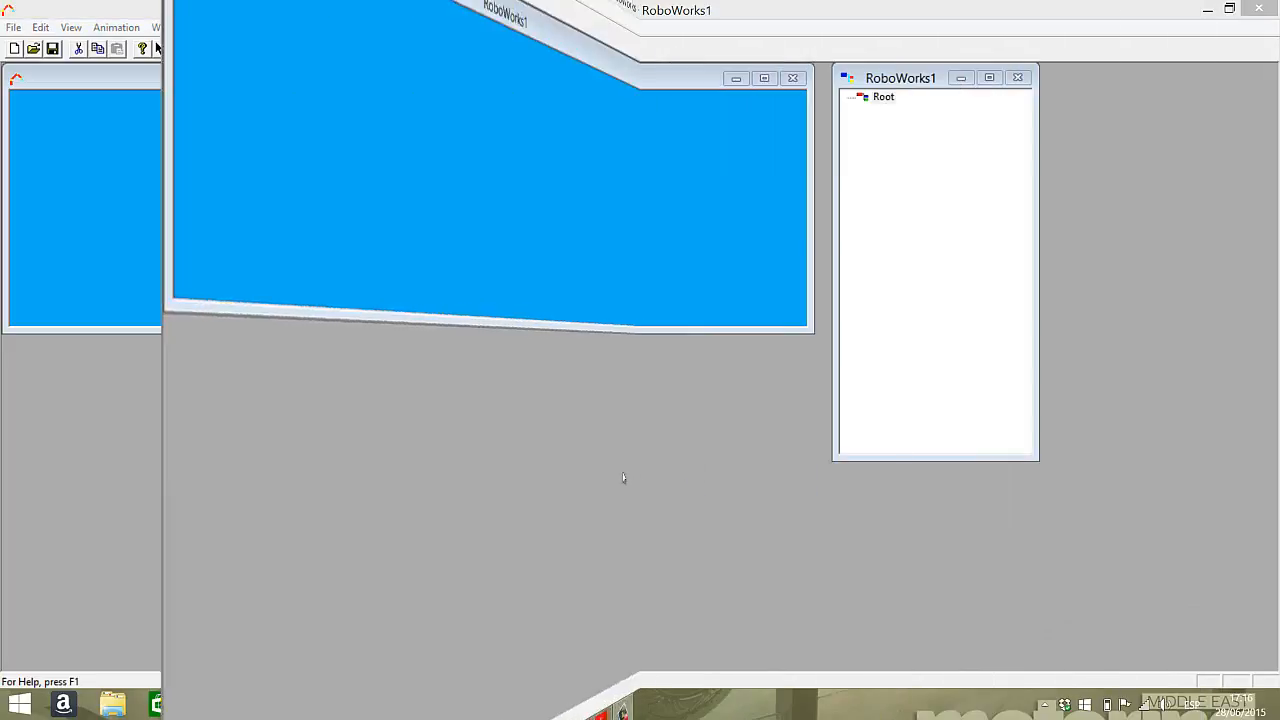
click(281, 14)
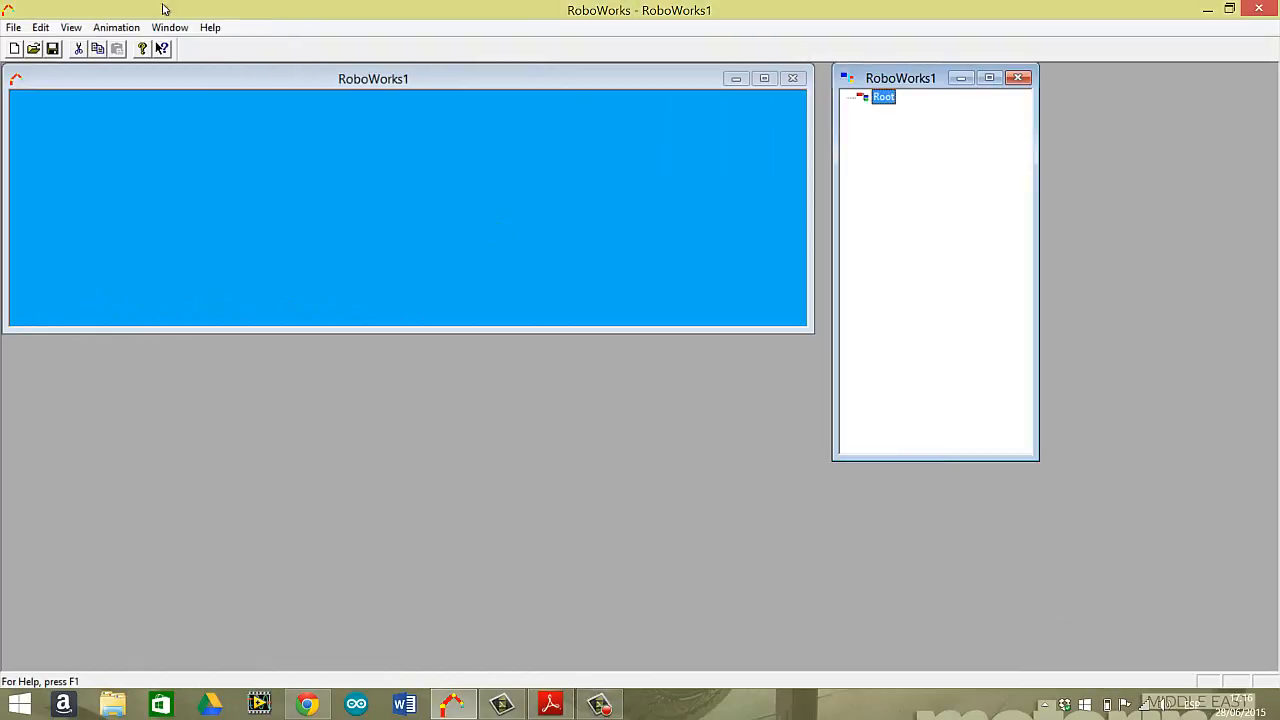
Start a cube node as a child of Root, edit its dimensions and open its material settings.
click(42, 28)
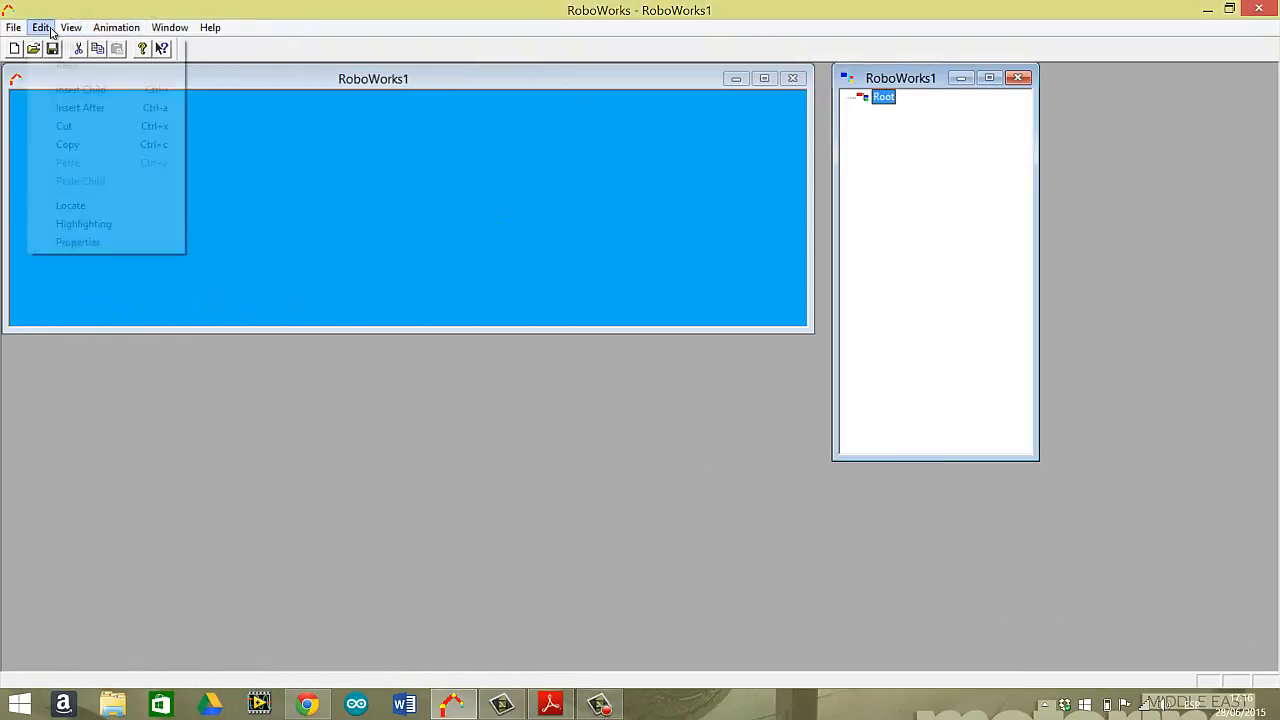
click(77, 90)
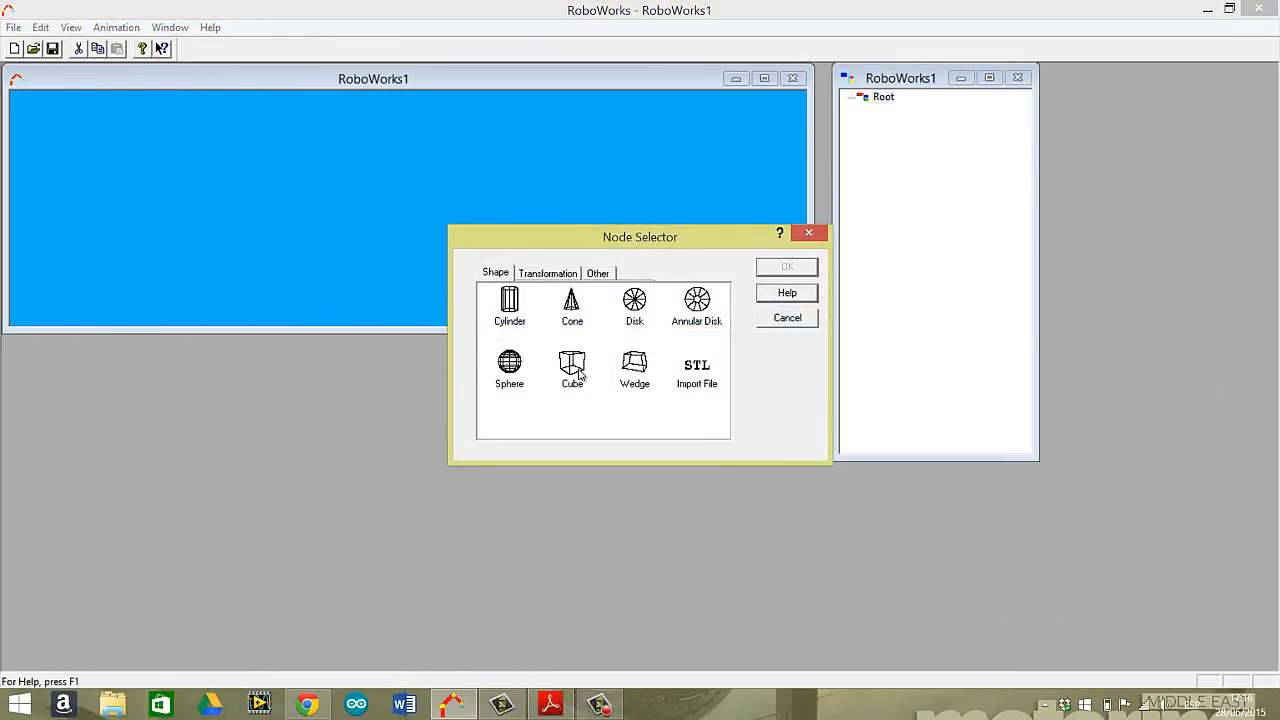
click(579, 373)
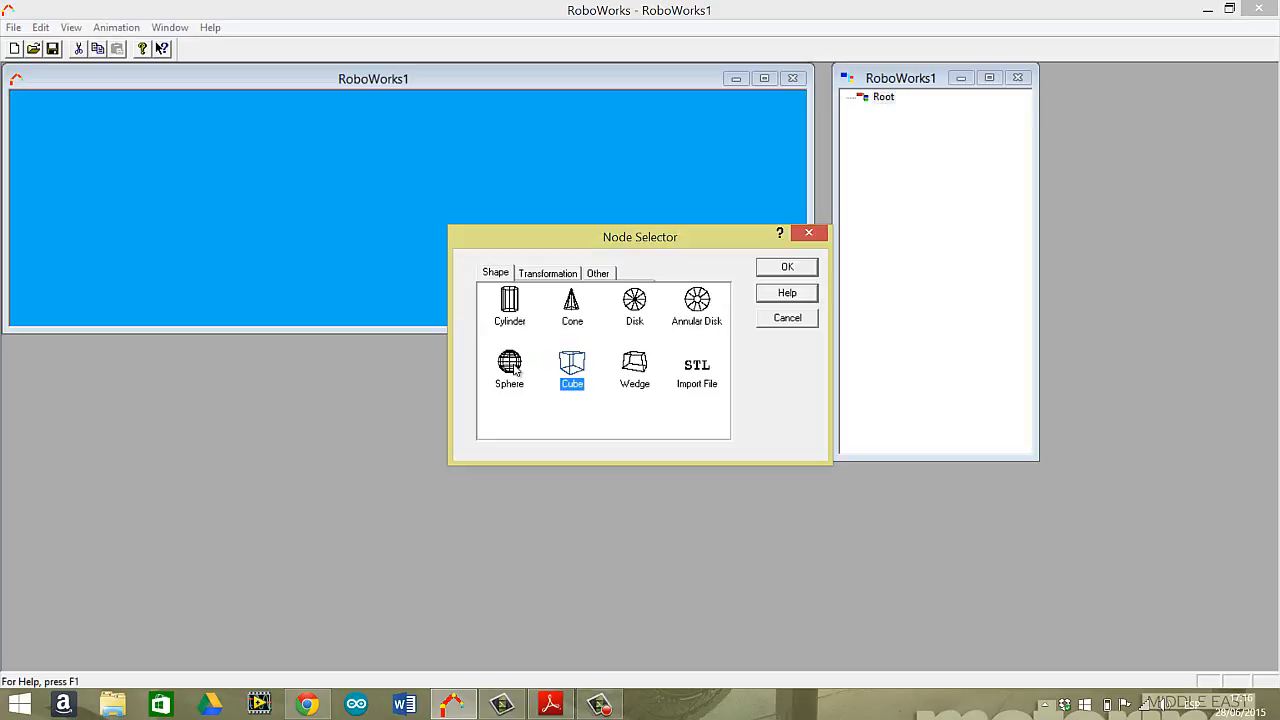
double_click(572, 366)
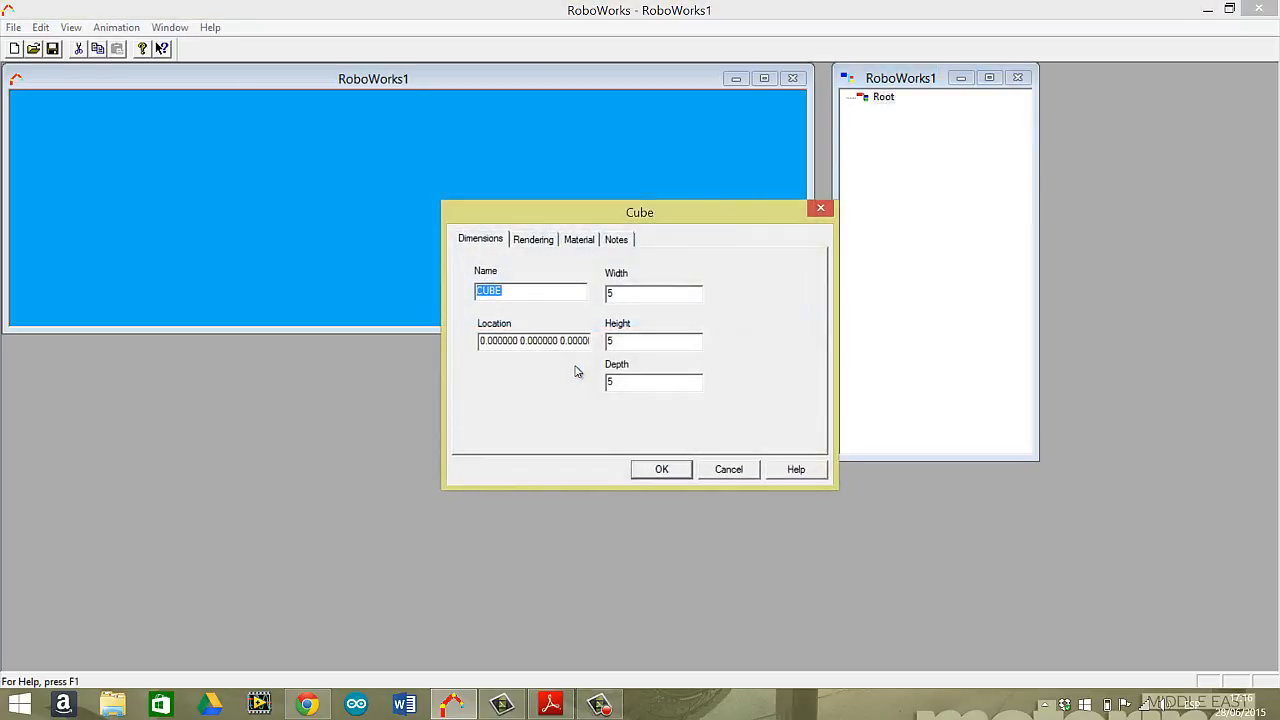
click(633, 297)
click(539, 242)
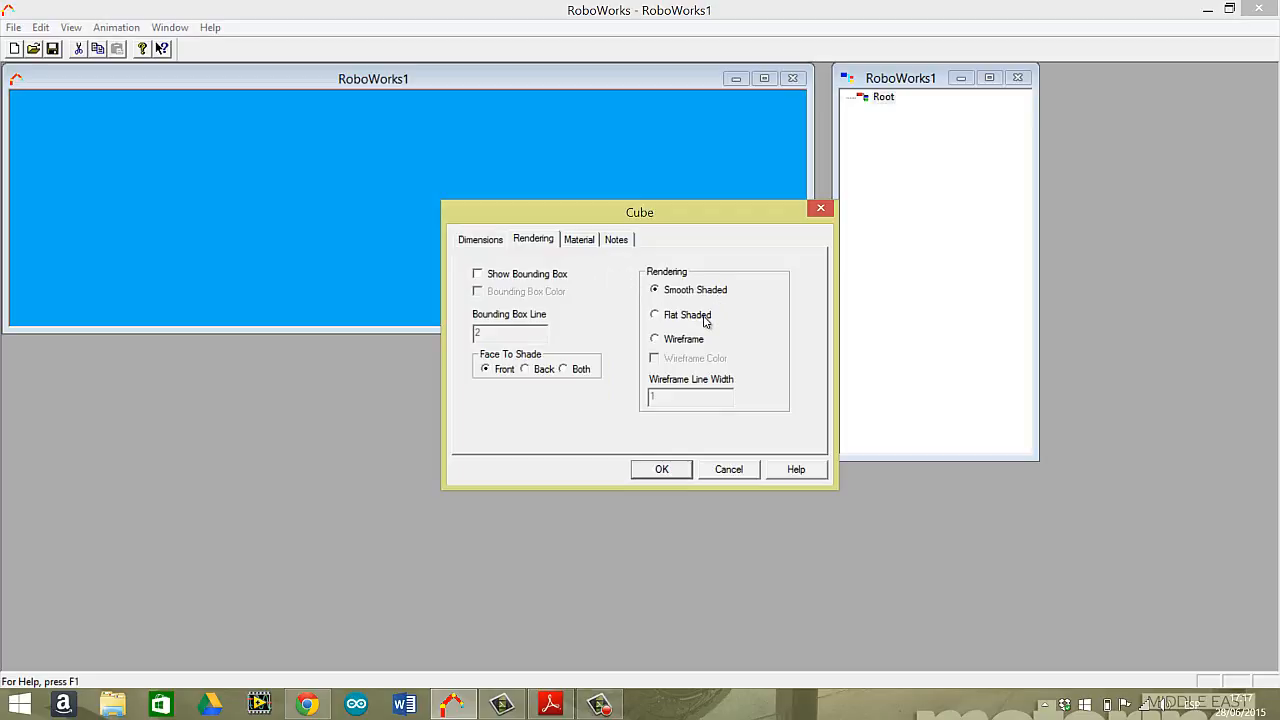
click(590, 241)
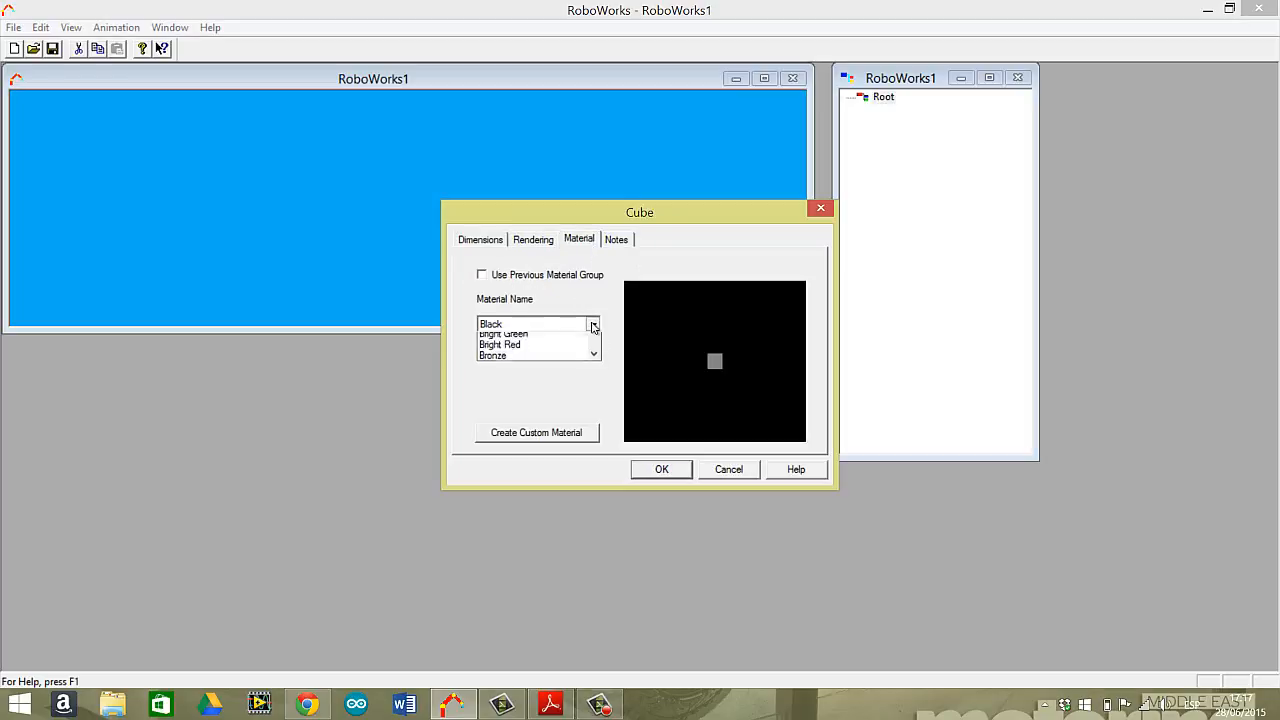
Try the Black Rubber and Red materials on the cube.
click(592, 326)
click(560, 343)
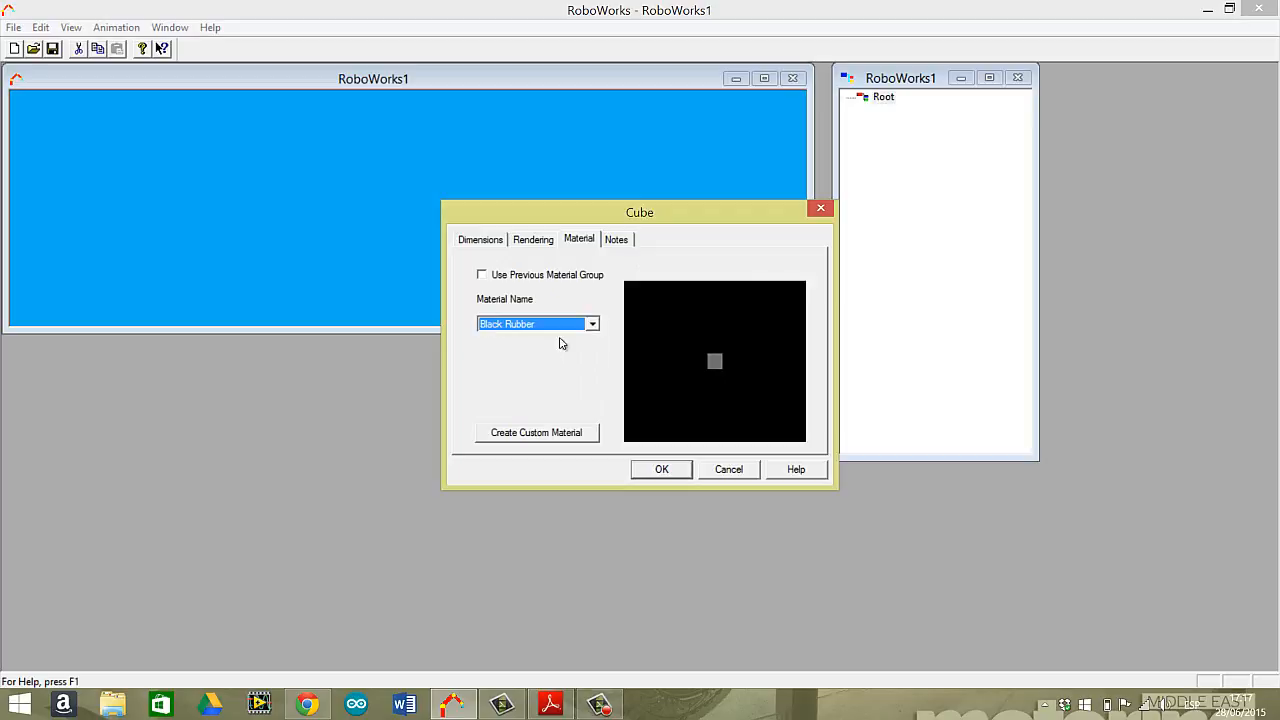
click(592, 324)
drag(598, 352, 595, 378)
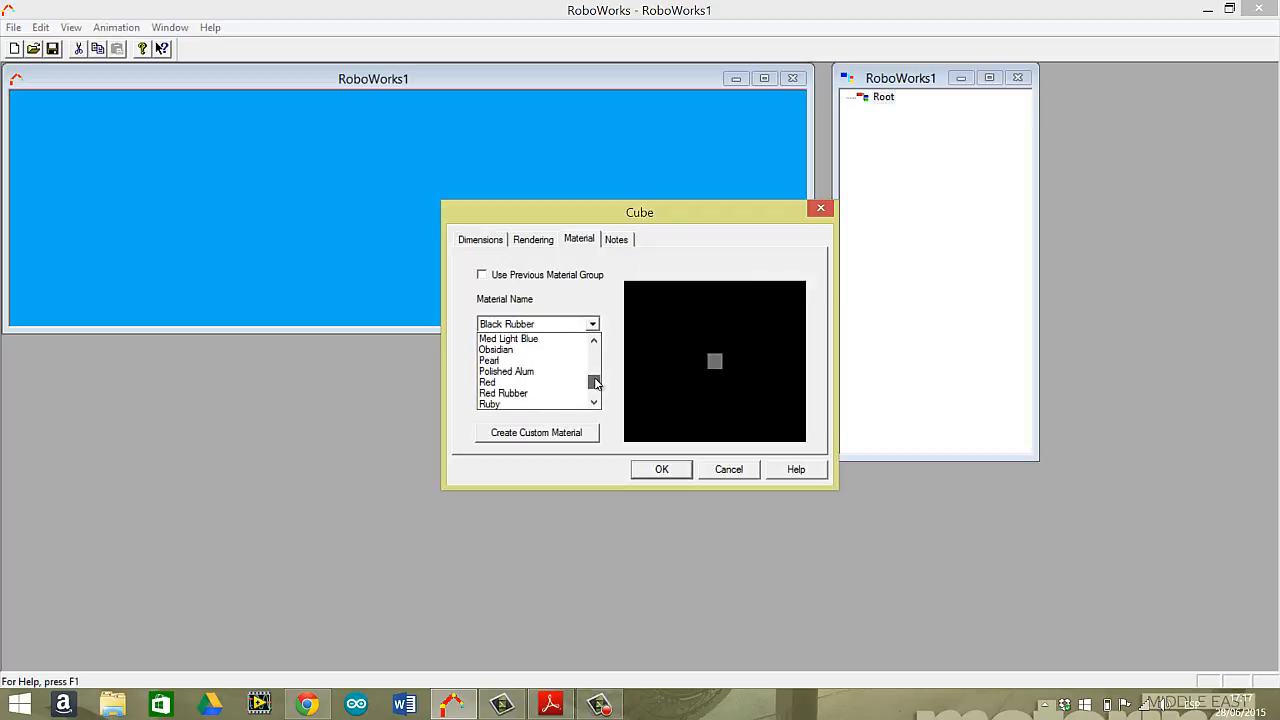
click(531, 384)
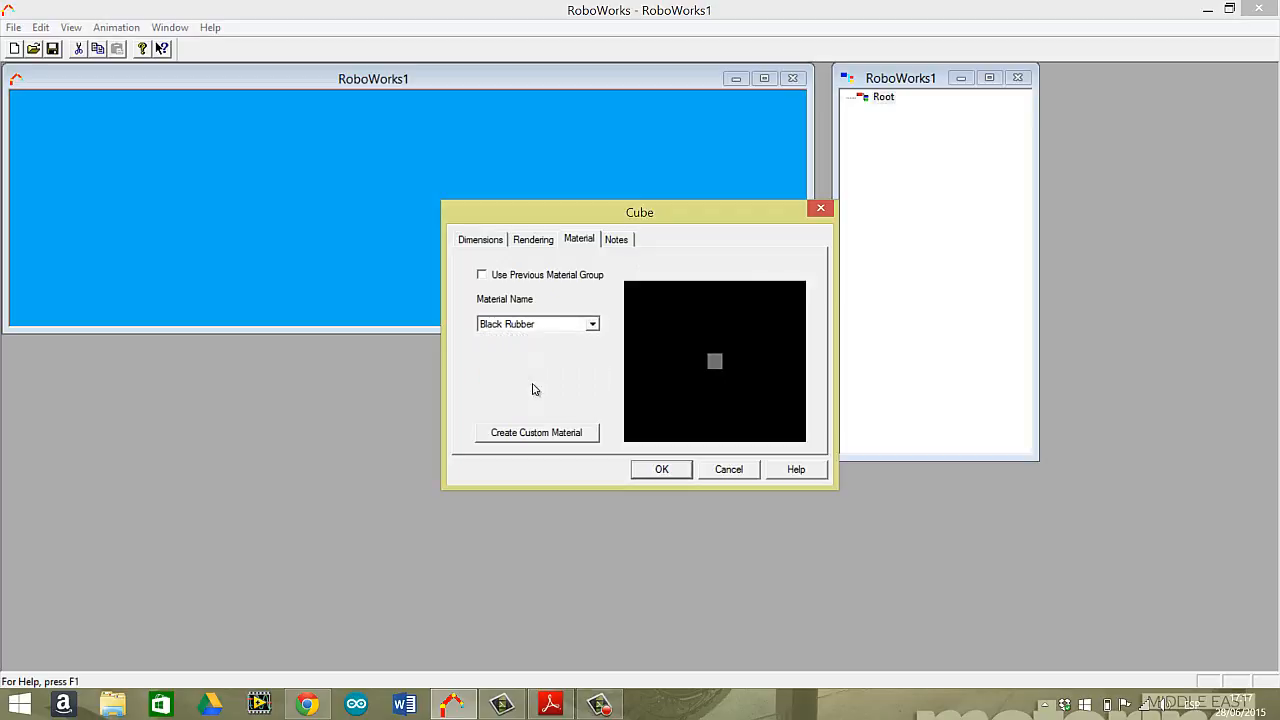
Set the cube's material to White and create the cube.
click(593, 326)
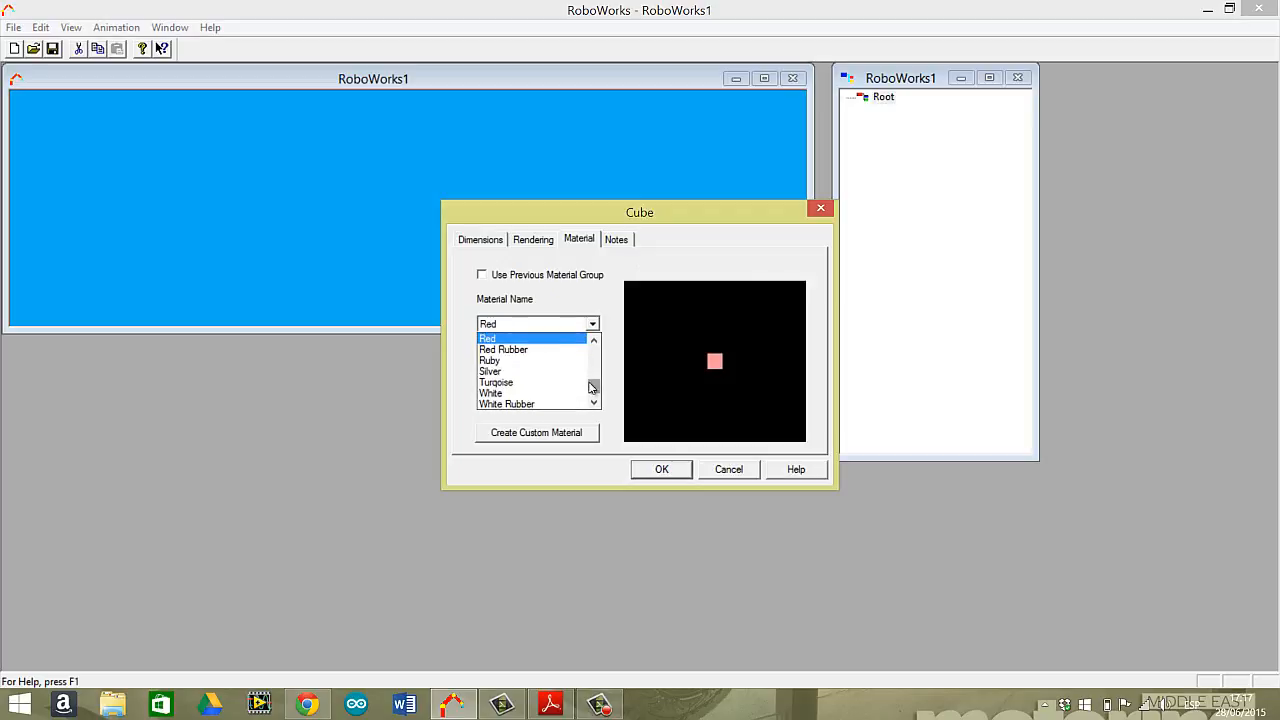
click(520, 393)
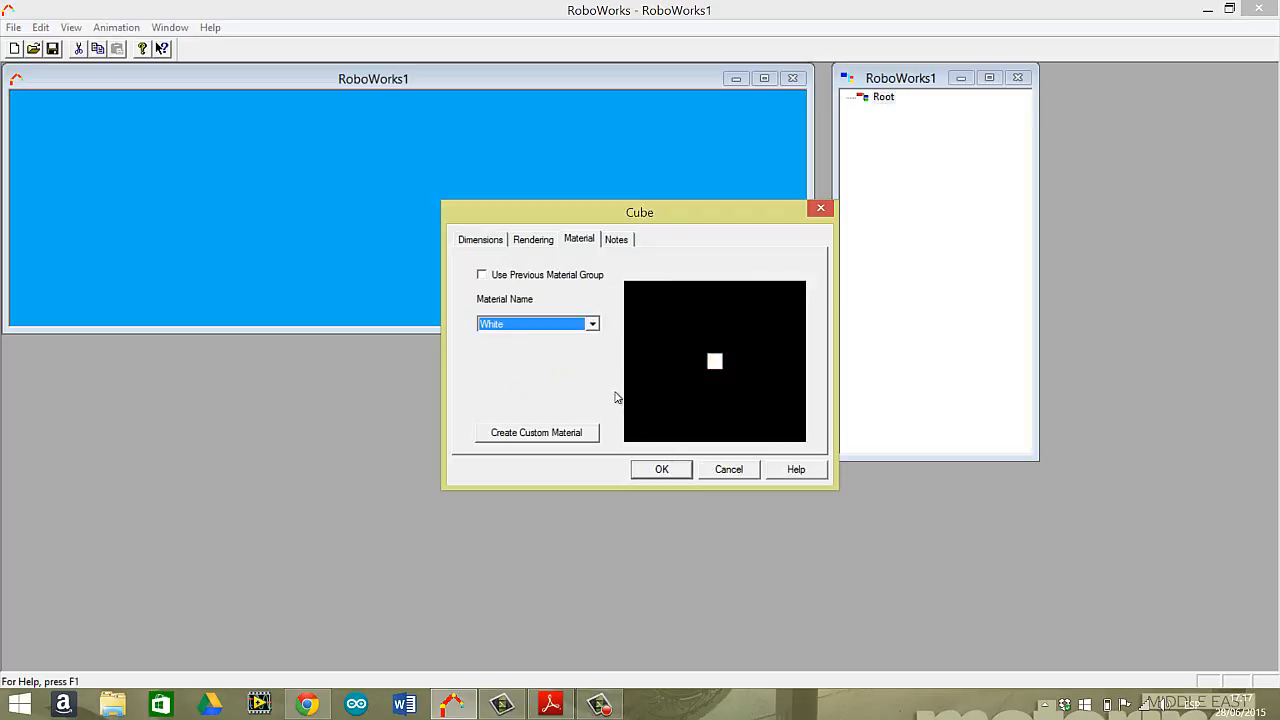
click(662, 470)
mouse_move(479, 196)
mouse_down()
mouse_move(443, 201)
mouse_move(510, 208)
mouse_up()
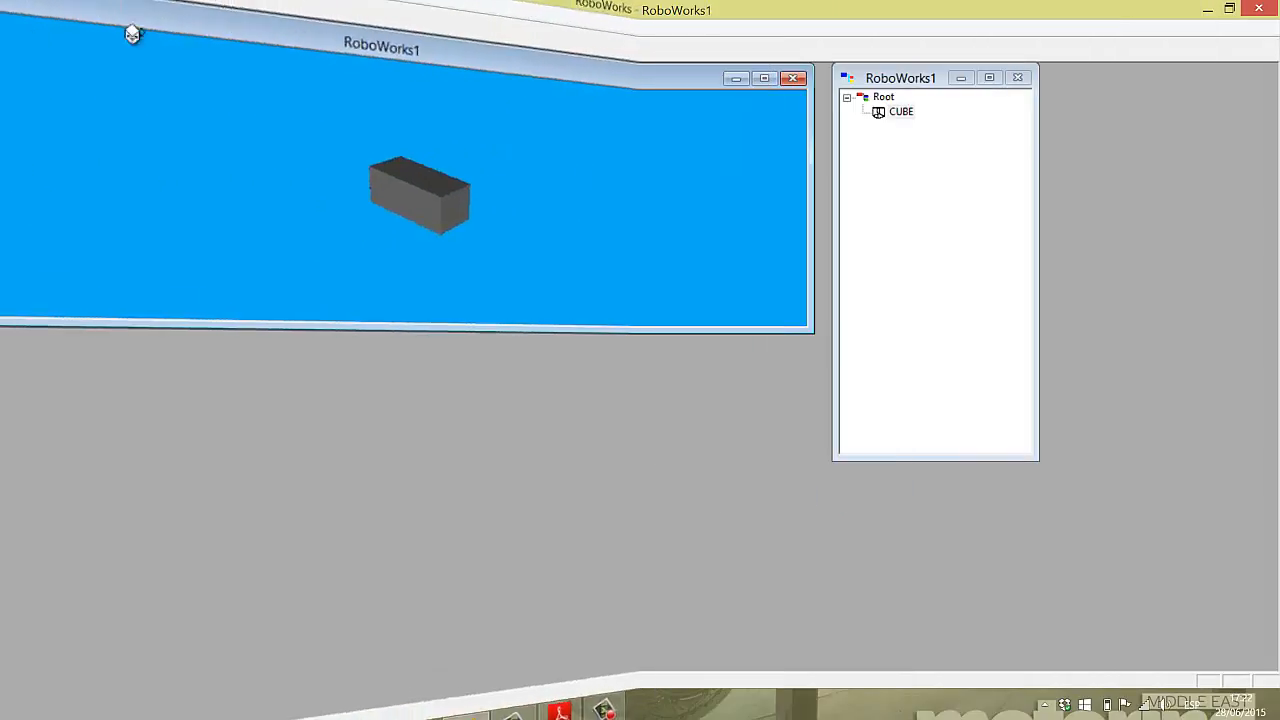
Insert a translation node after the cube, along the Y axis with an initial value of 8.
click(40, 27)
click(512, 168)
click(861, 143)
click(33, 31)
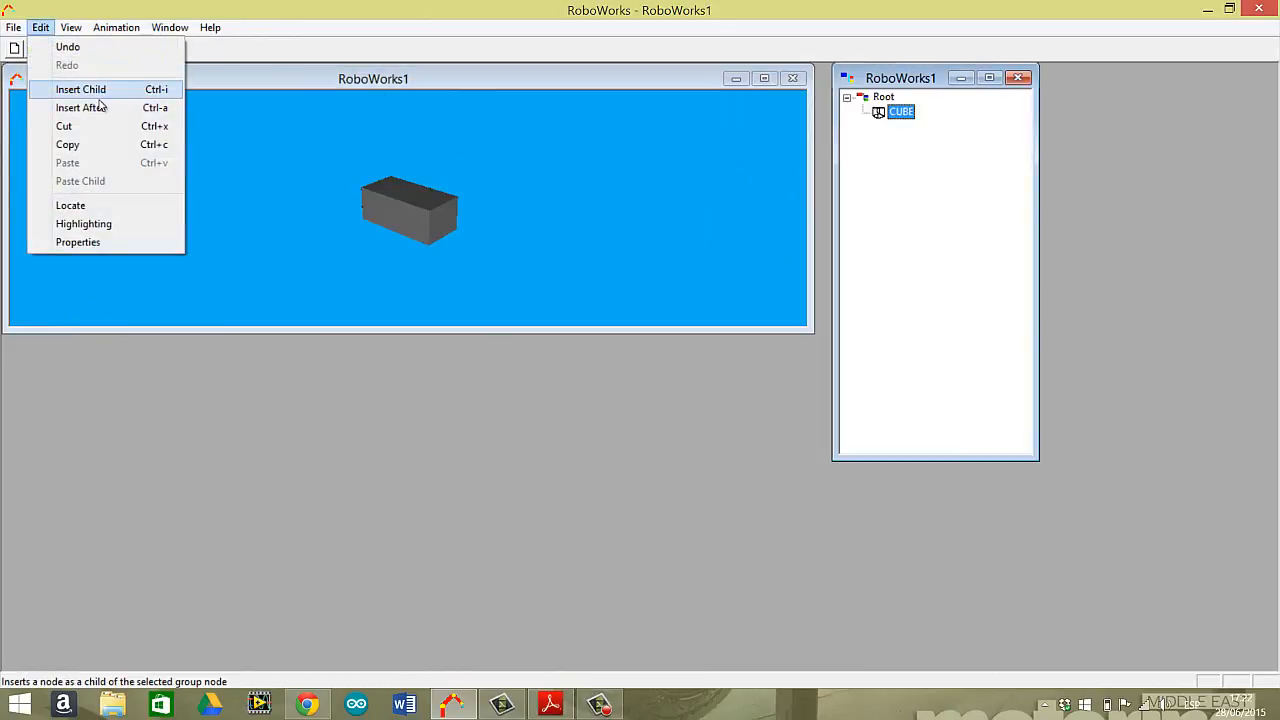
click(100, 108)
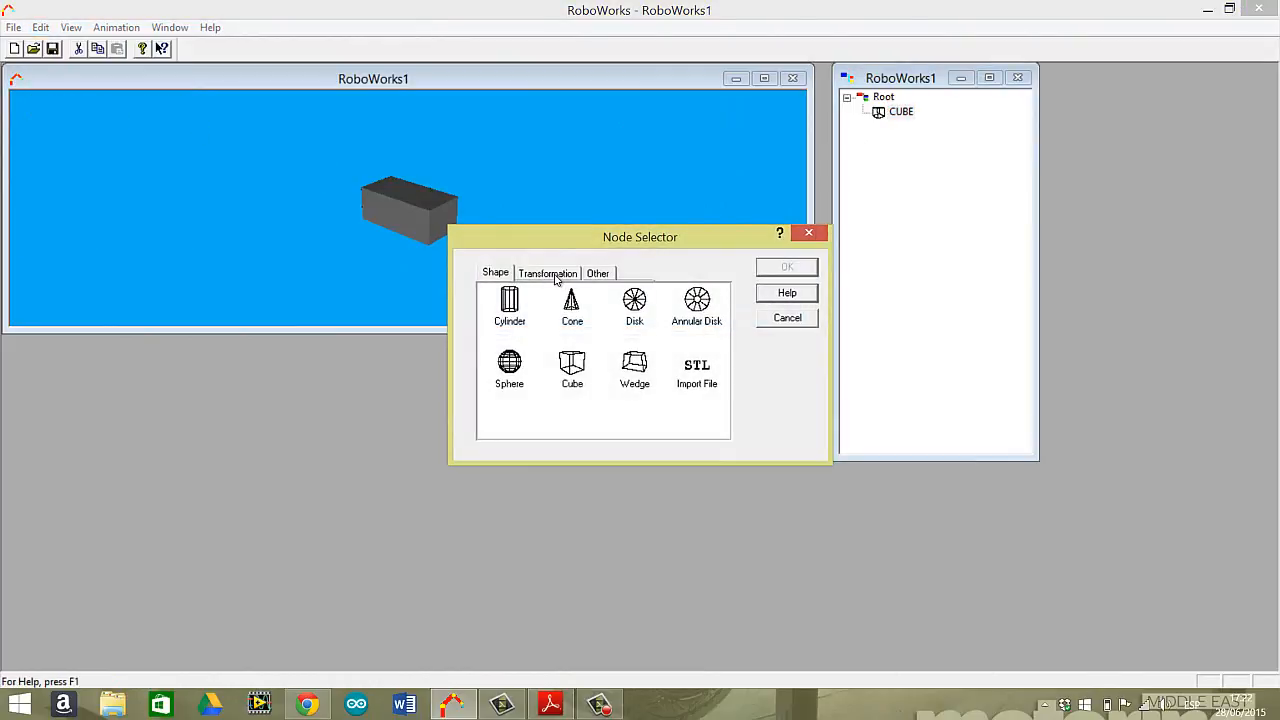
click(556, 276)
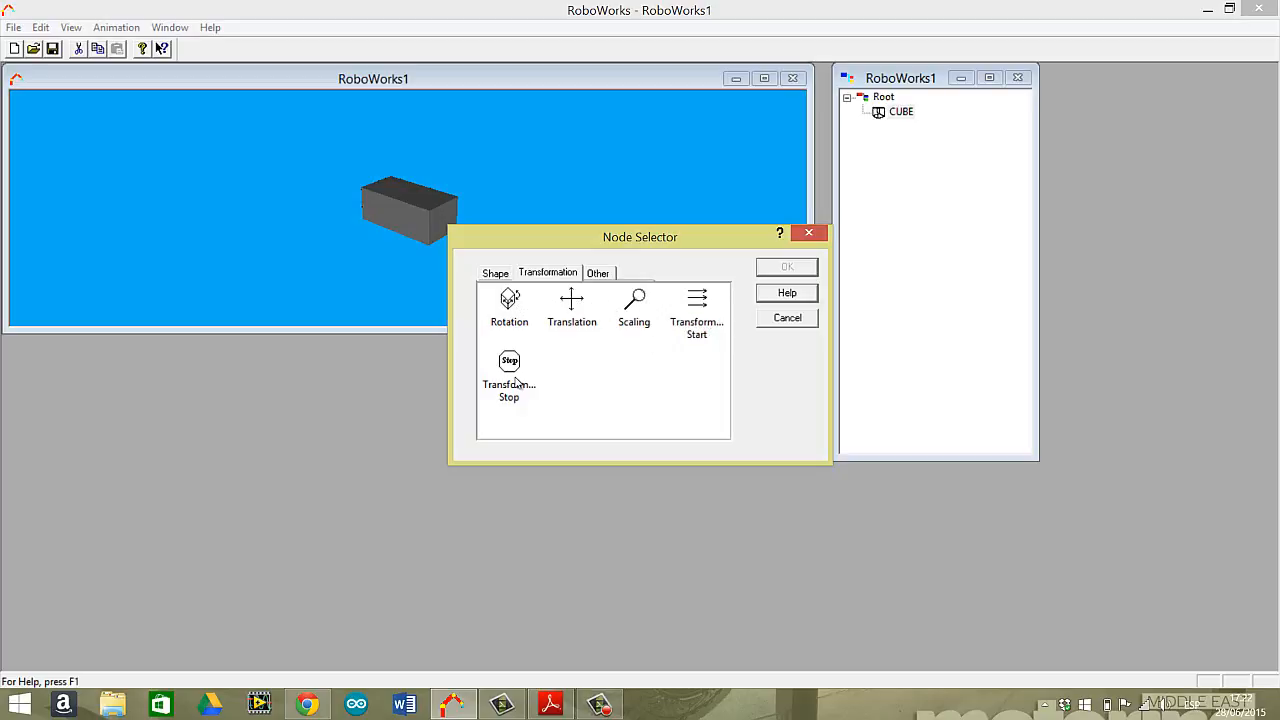
click(576, 310)
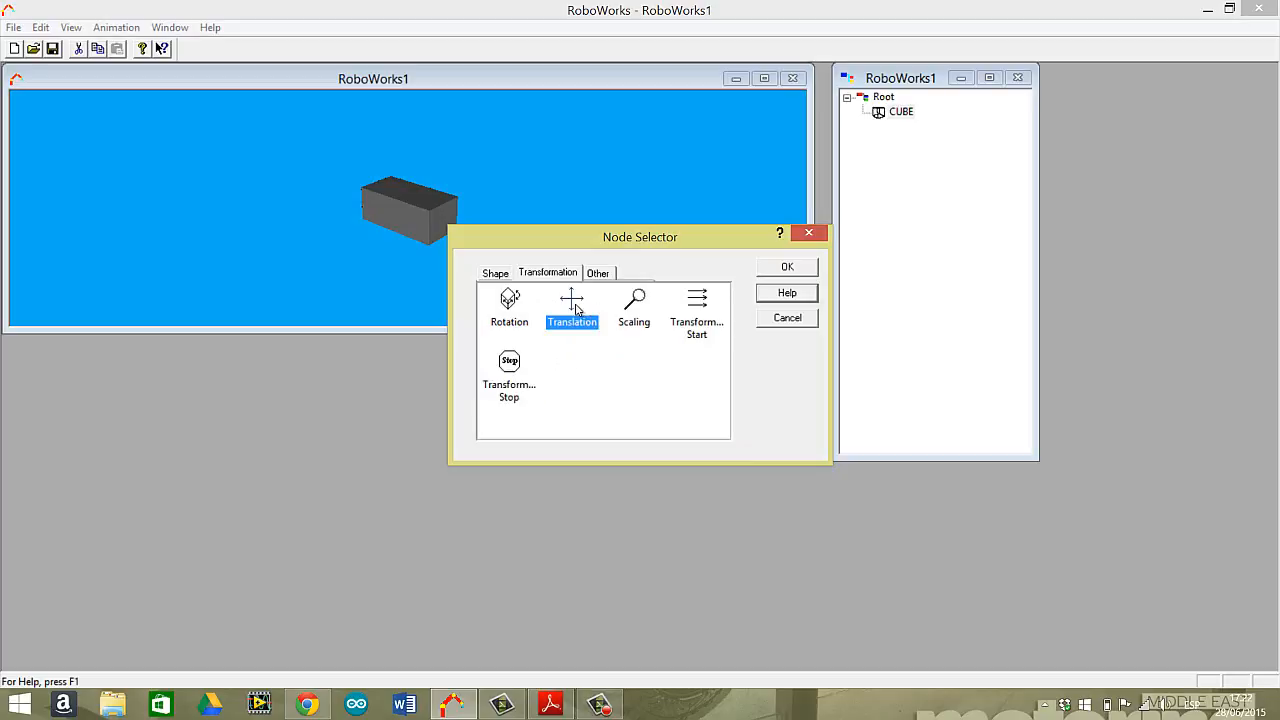
click(790, 267)
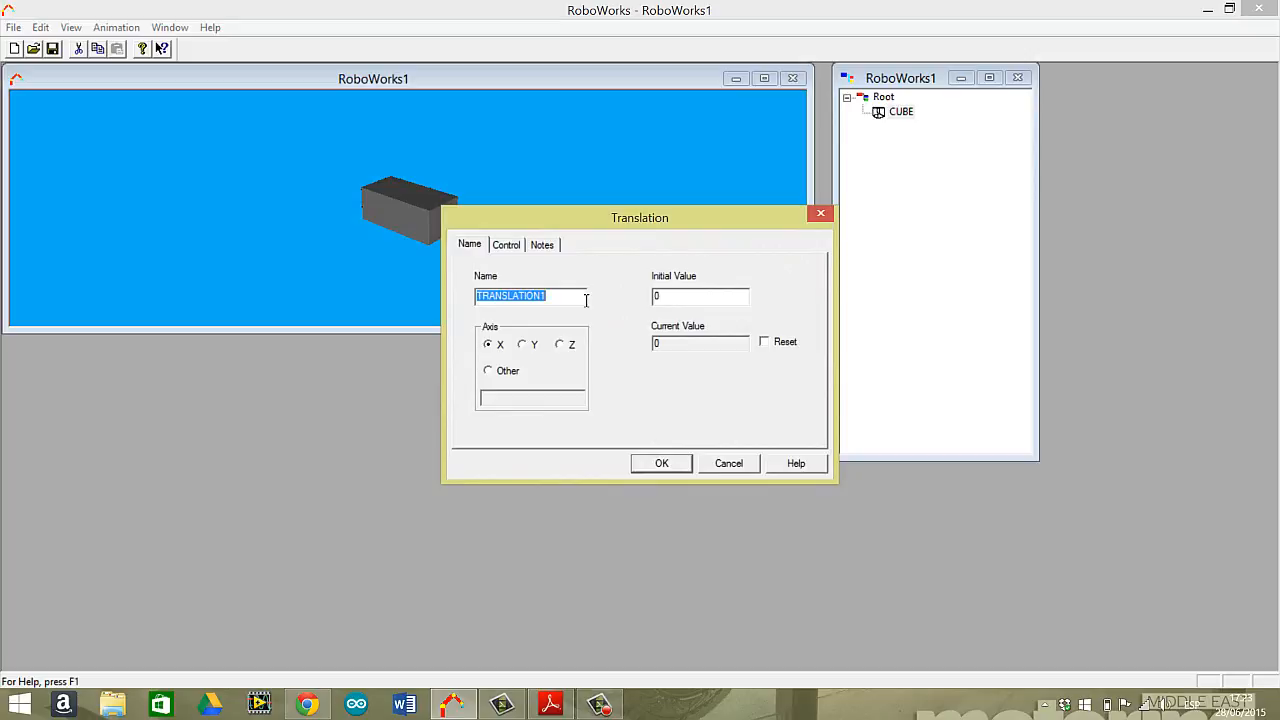
click(524, 346)
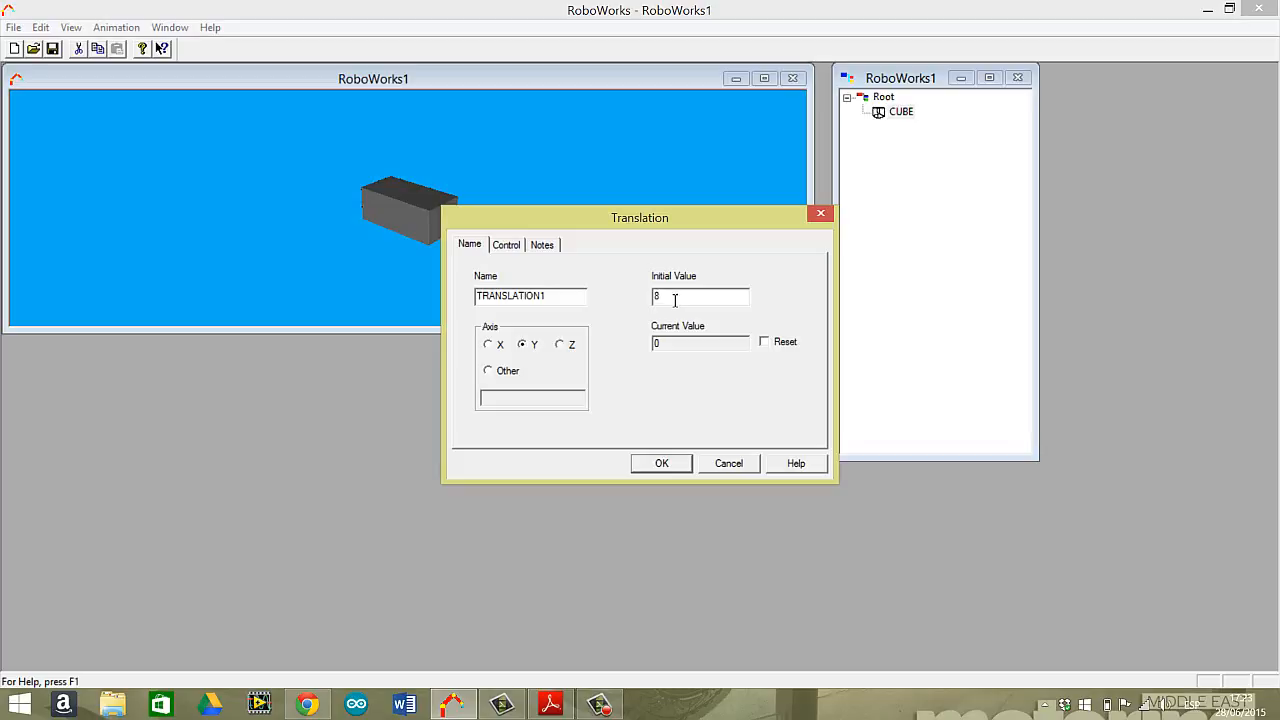
click(662, 464)
Insert a sphere after the translation node, using the Ruby material.
click(916, 128)
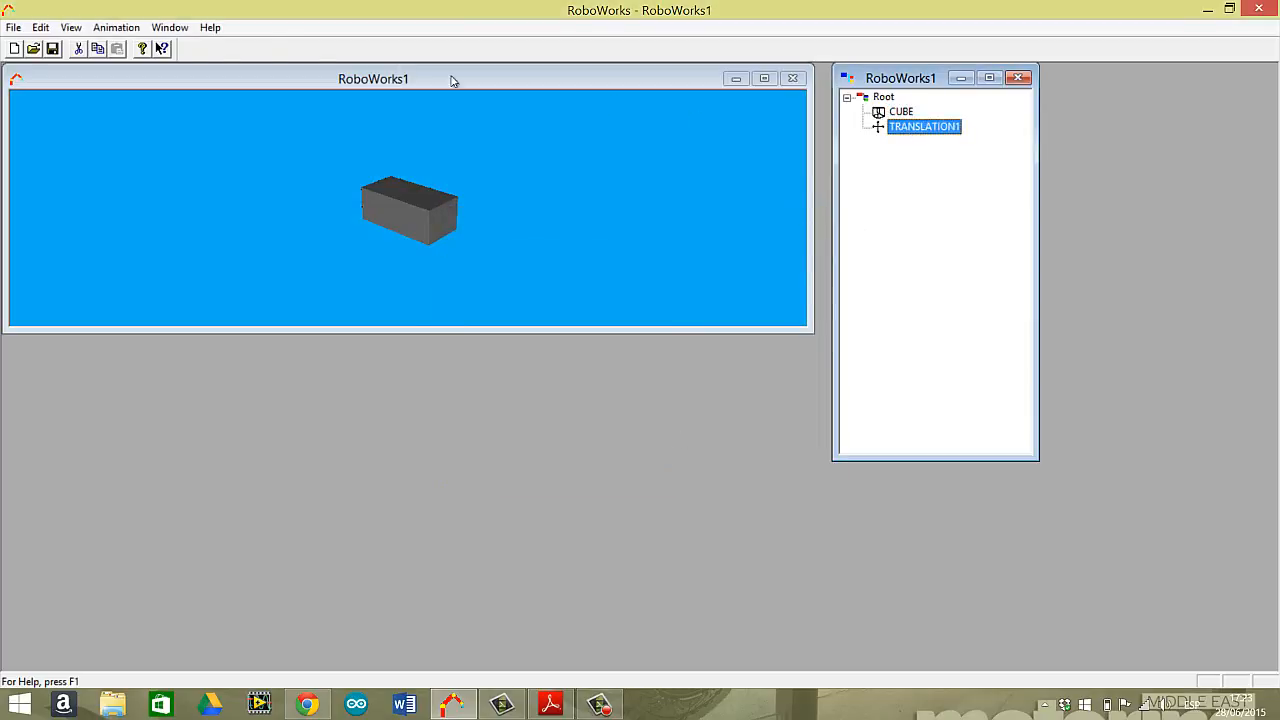
click(71, 27)
mouse_move(36, 30)
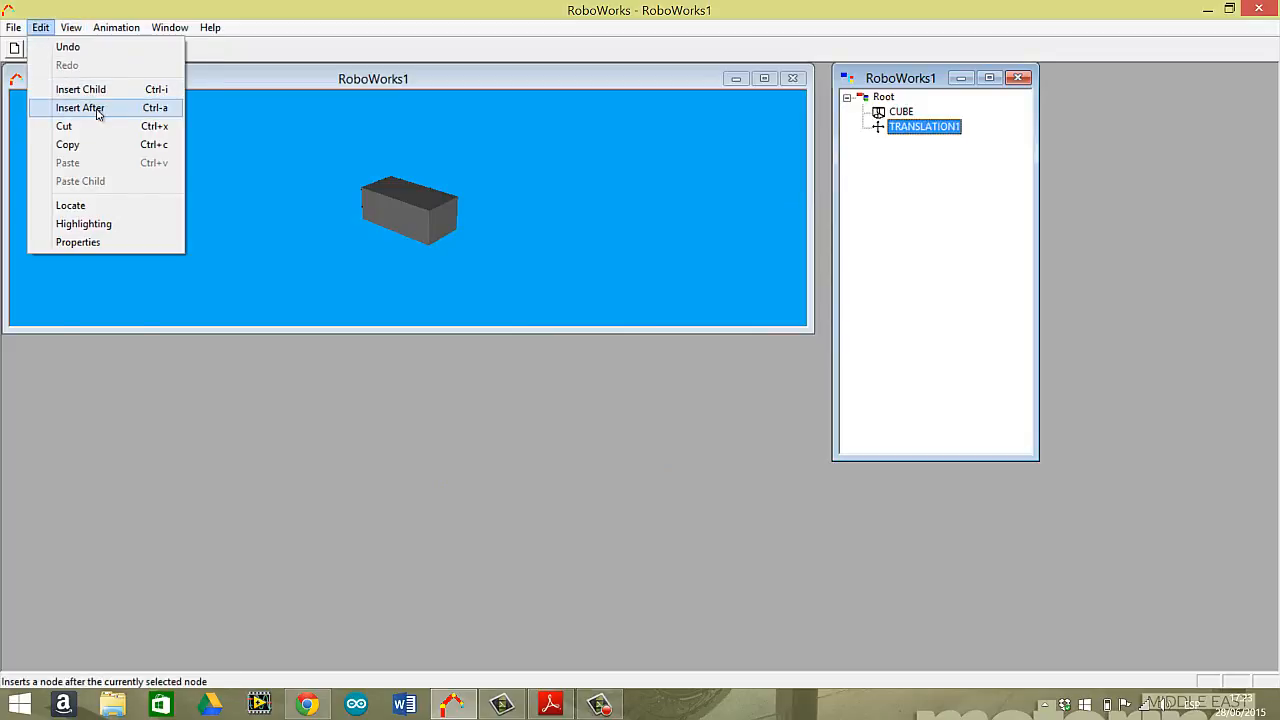
click(106, 108)
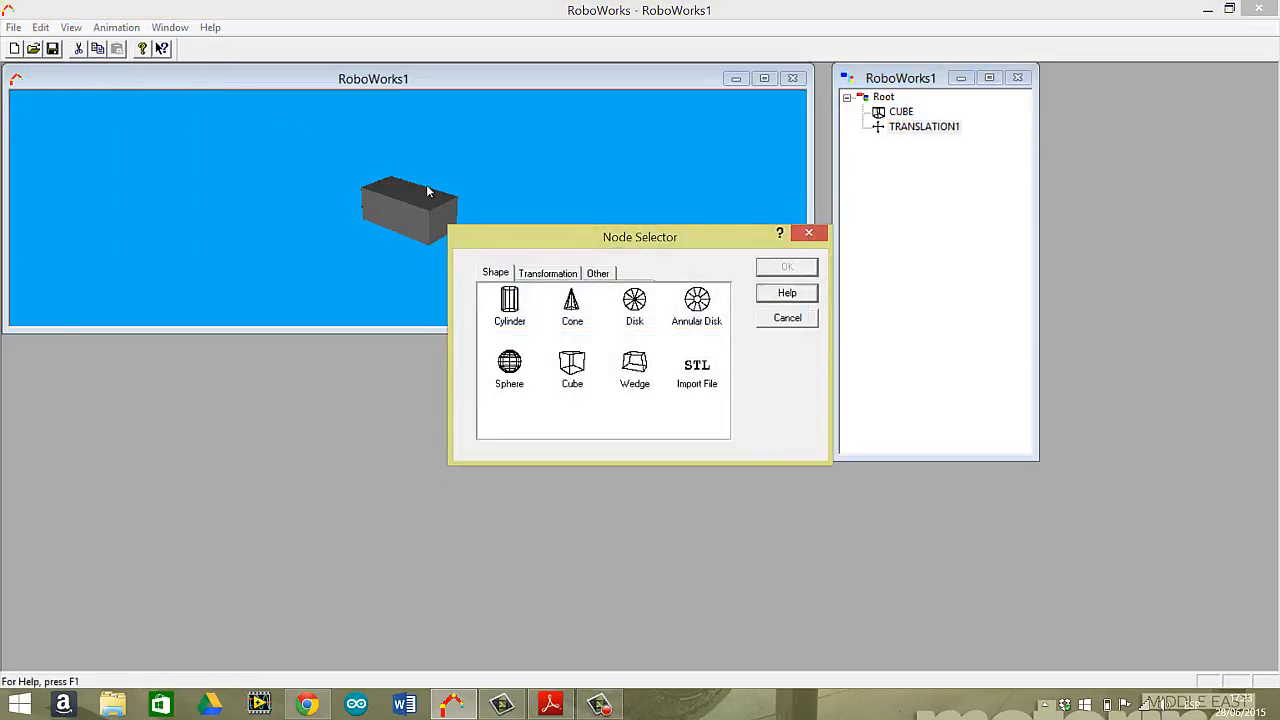
double_click(510, 365)
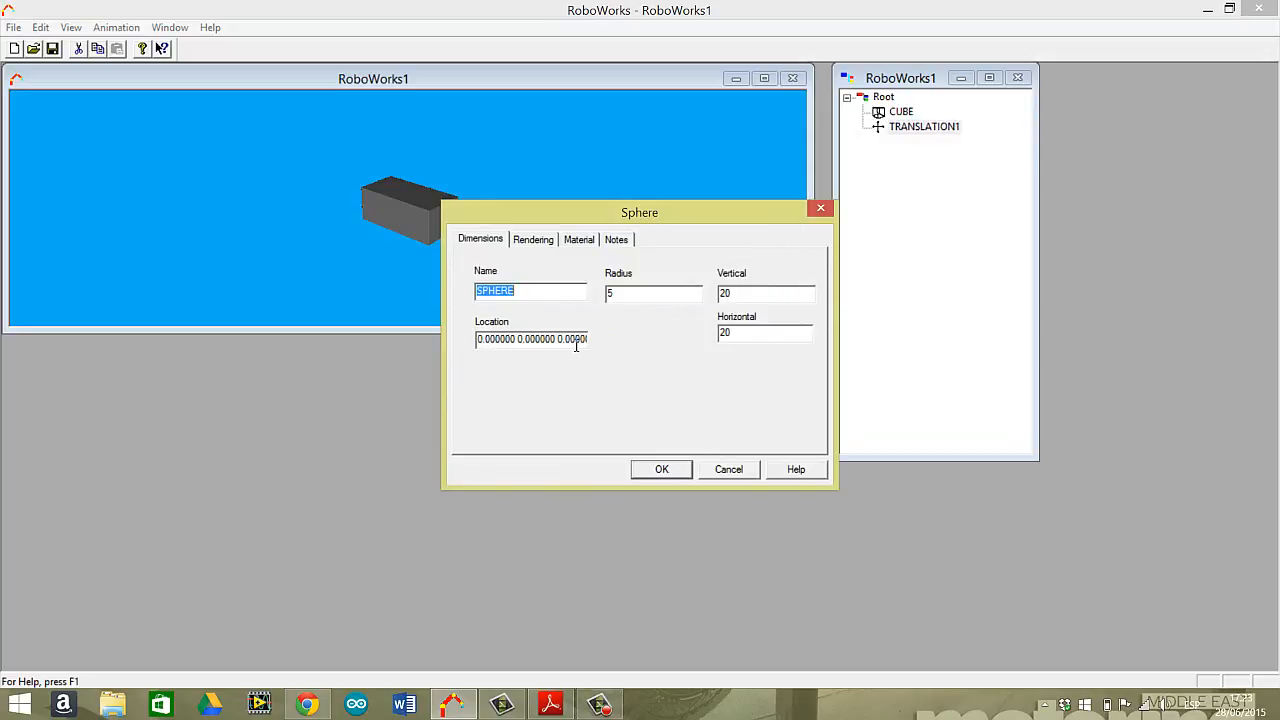
click(582, 241)
click(590, 324)
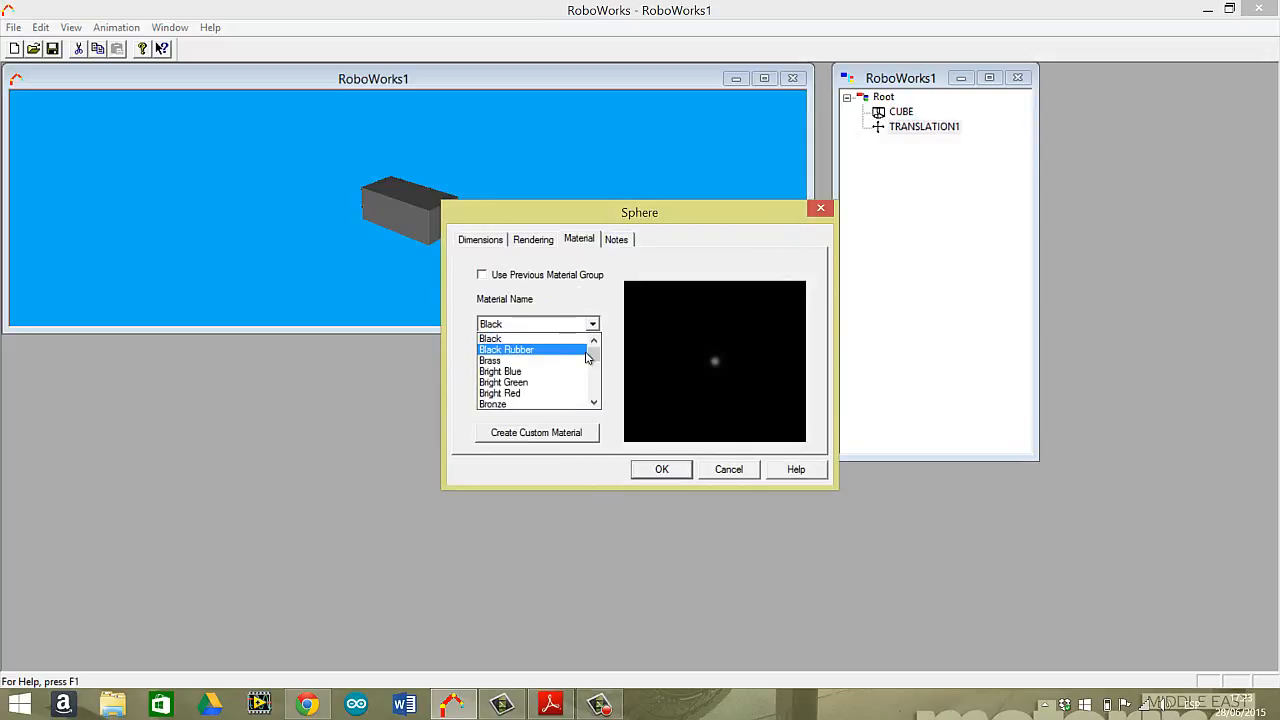
drag(594, 342, 595, 393)
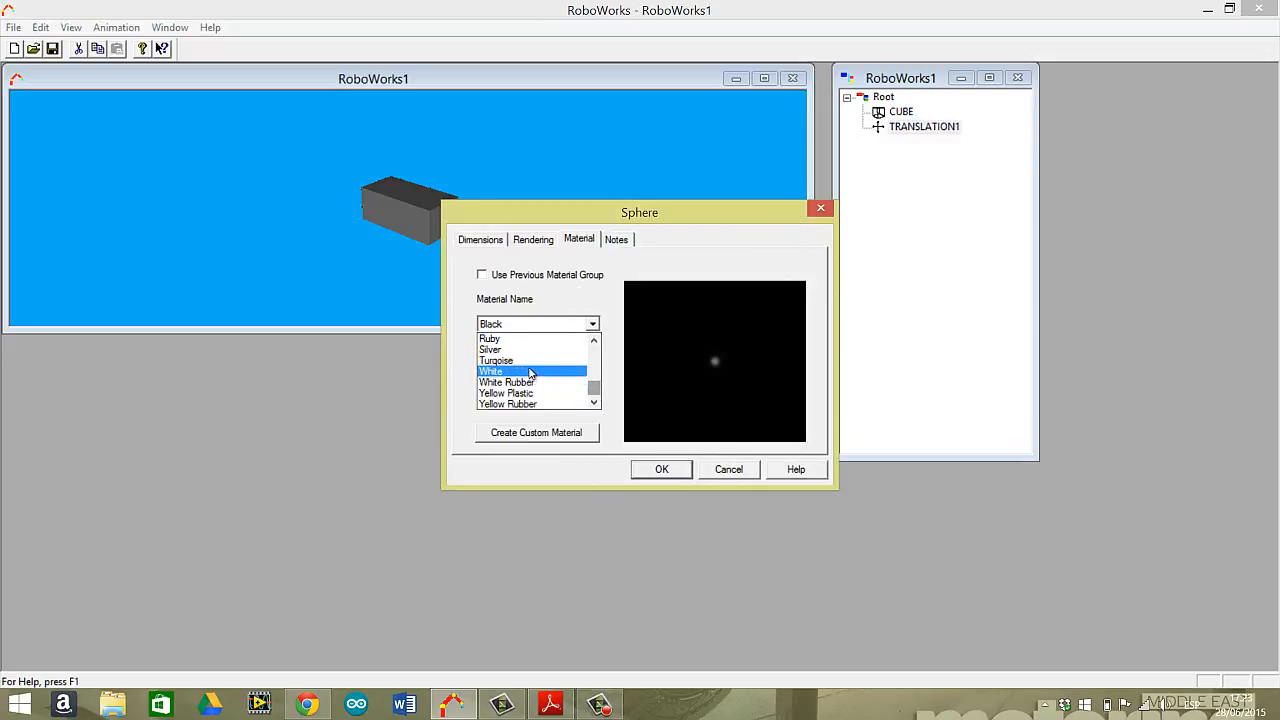
click(524, 339)
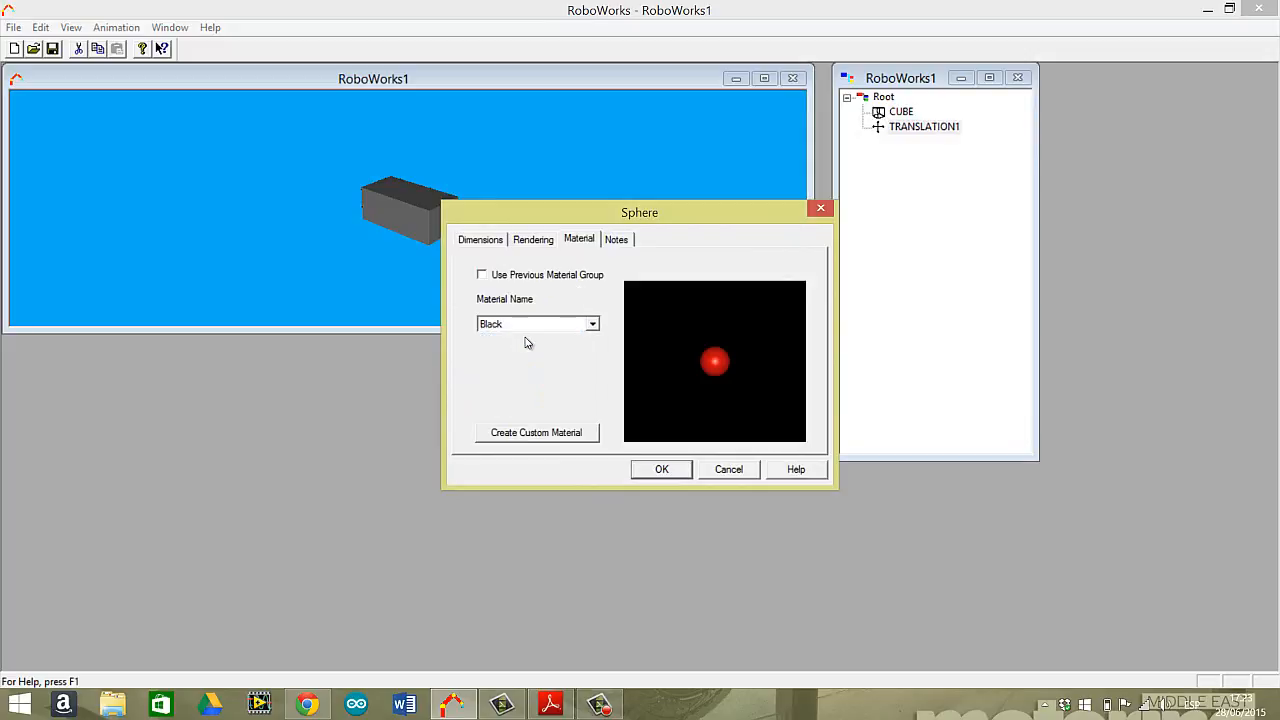
click(661, 470)
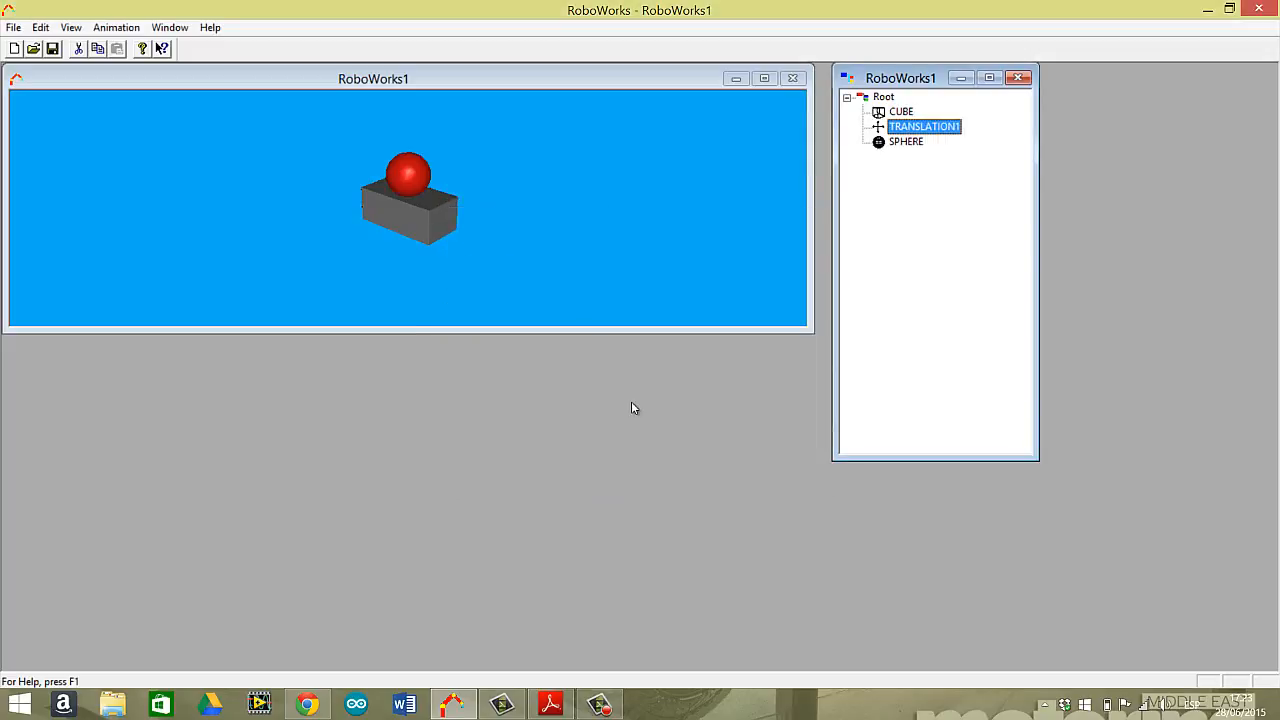
click(441, 221)
mouse_move(441, 221)
mouse_down()
mouse_move(474, 200)
mouse_move(479, 224)
mouse_move(429, 234)
mouse_move(470, 238)
mouse_move(463, 206)
mouse_move(453, 222)
mouse_move(477, 223)
mouse_move(474, 246)
mouse_move(460, 237)
mouse_up()
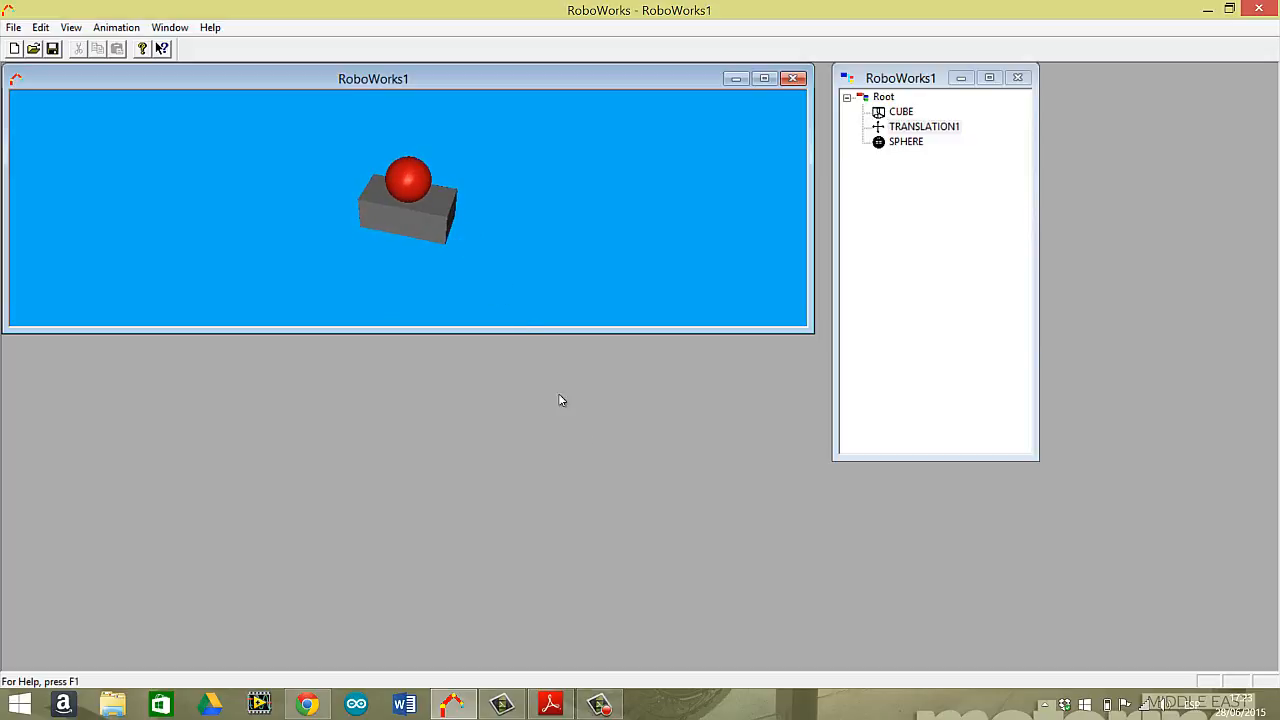
click(600, 704)
click(1251, 640)
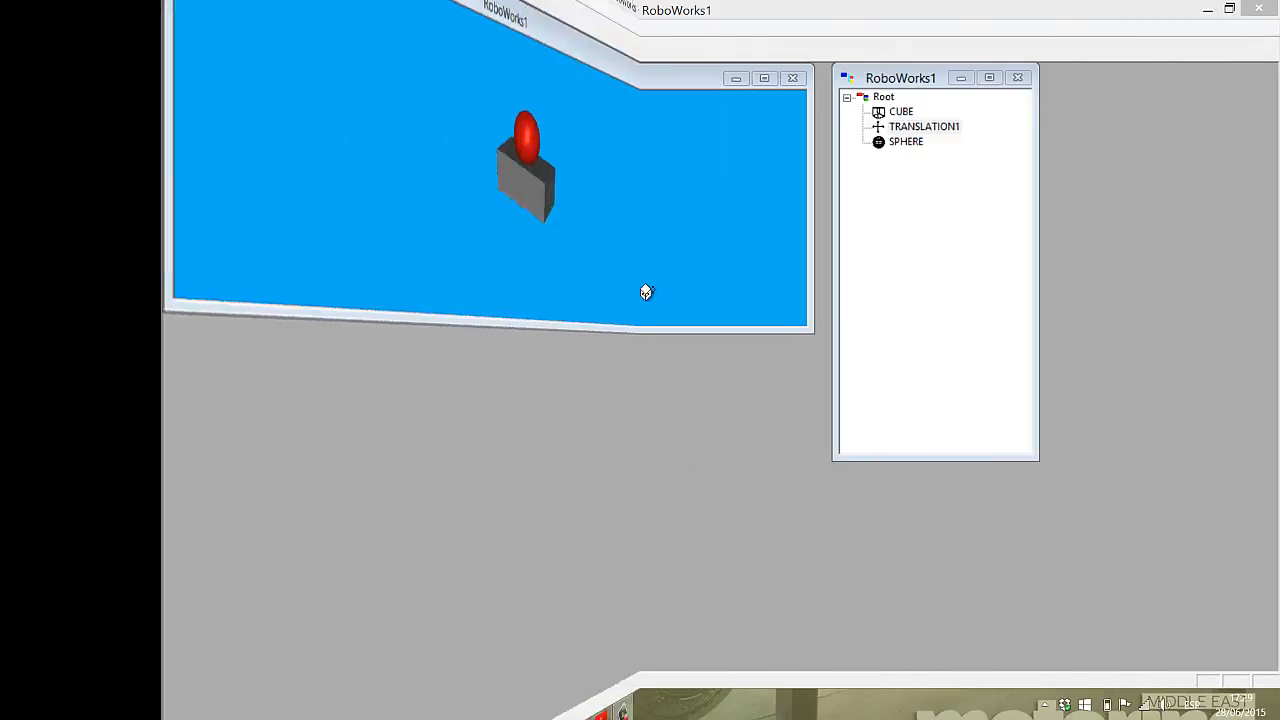
Insert a Transformation Start node directly under Root, ahead of the cube.
click(902, 127)
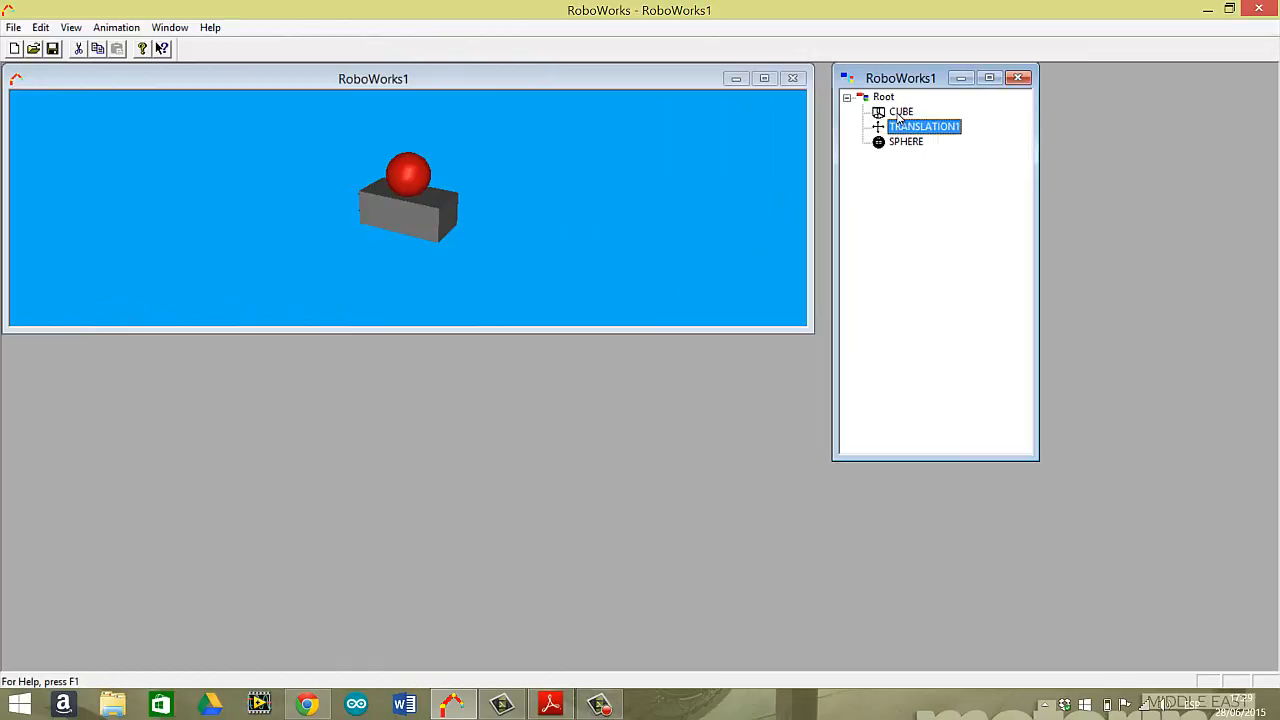
click(884, 98)
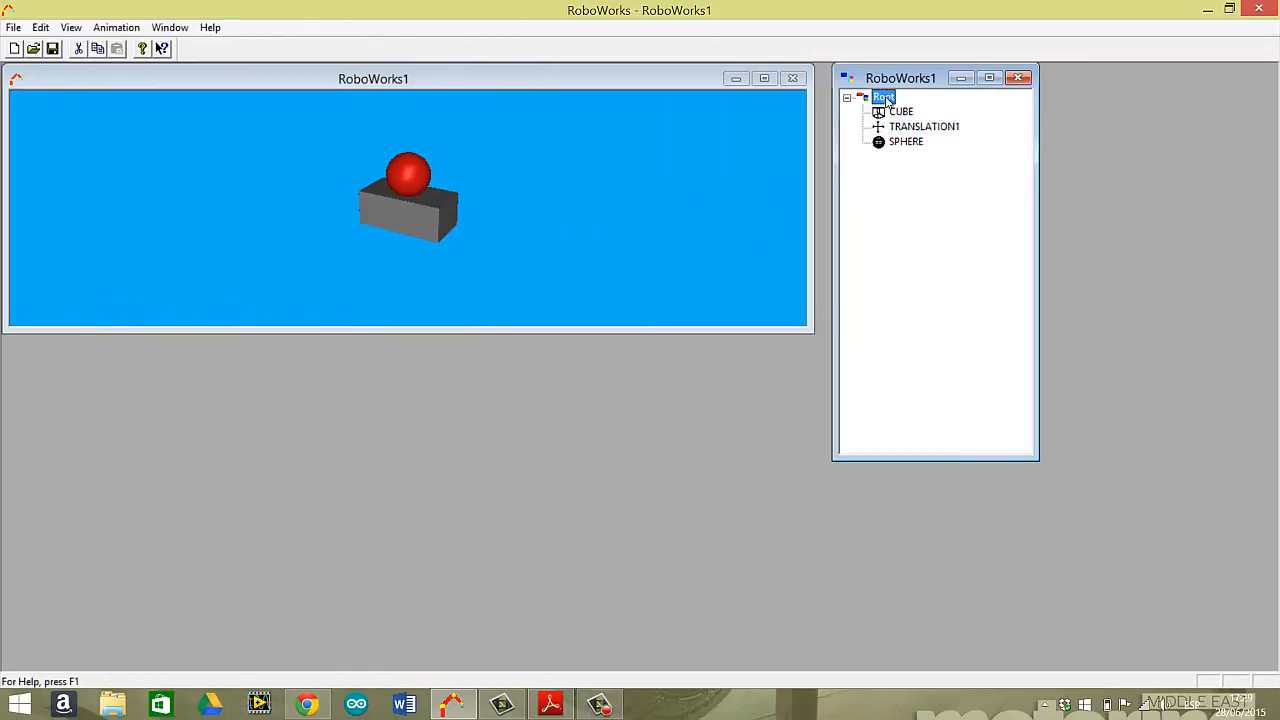
click(44, 27)
click(110, 107)
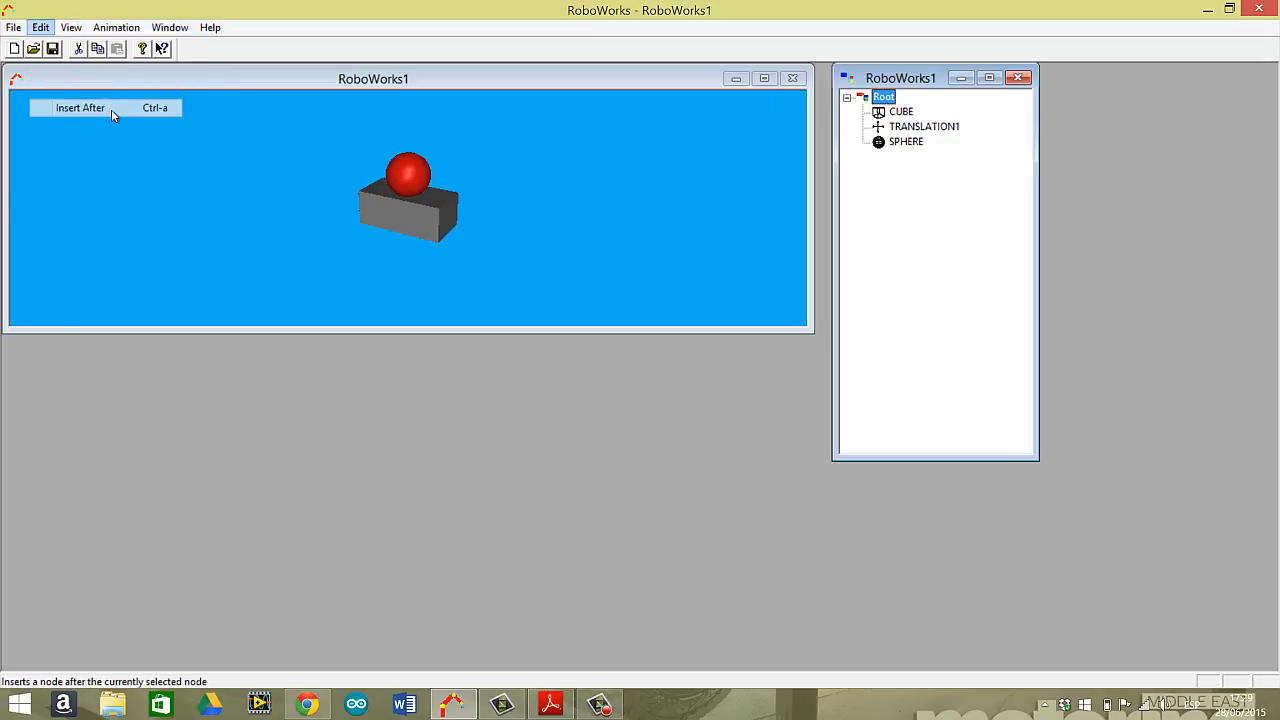
click(546, 274)
click(697, 305)
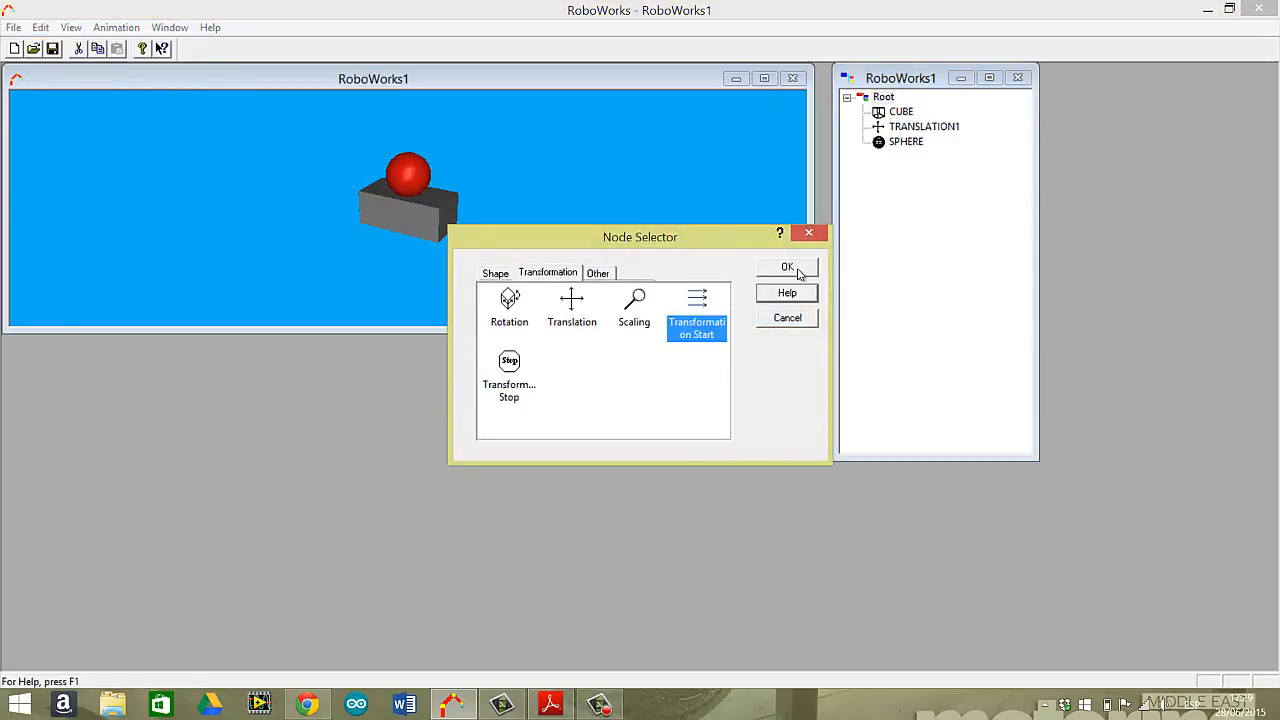
click(788, 268)
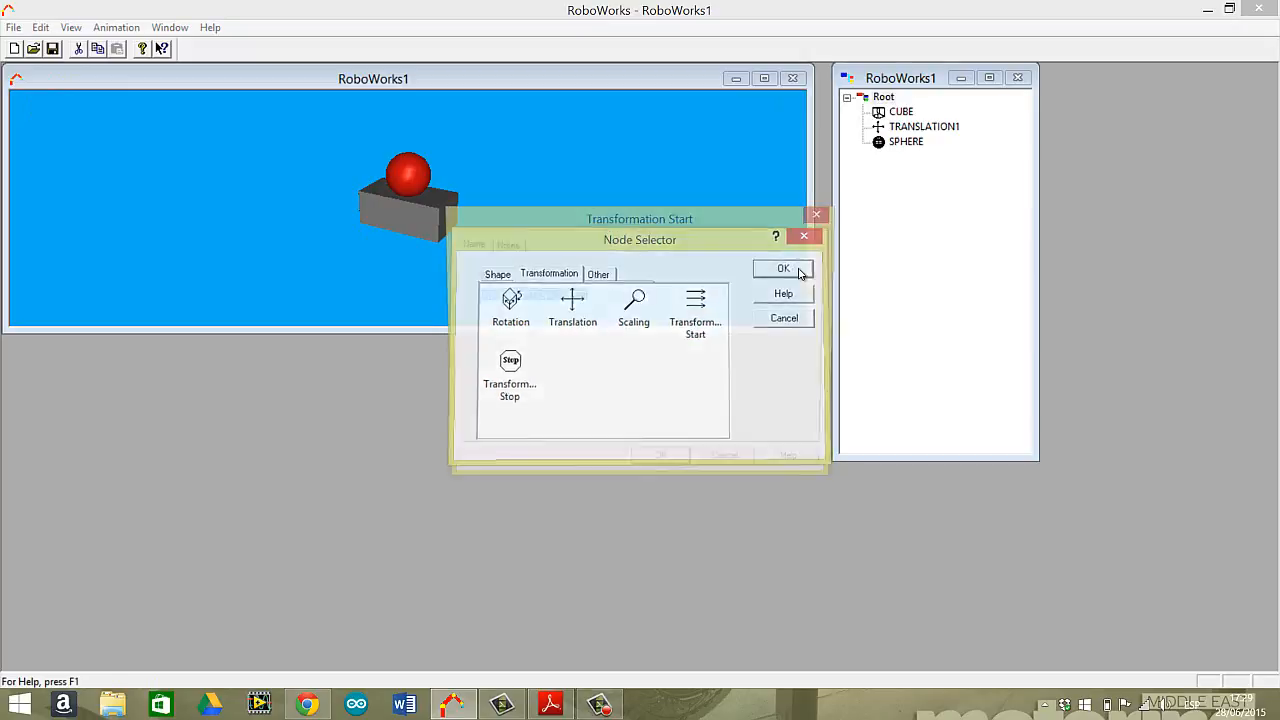
click(665, 463)
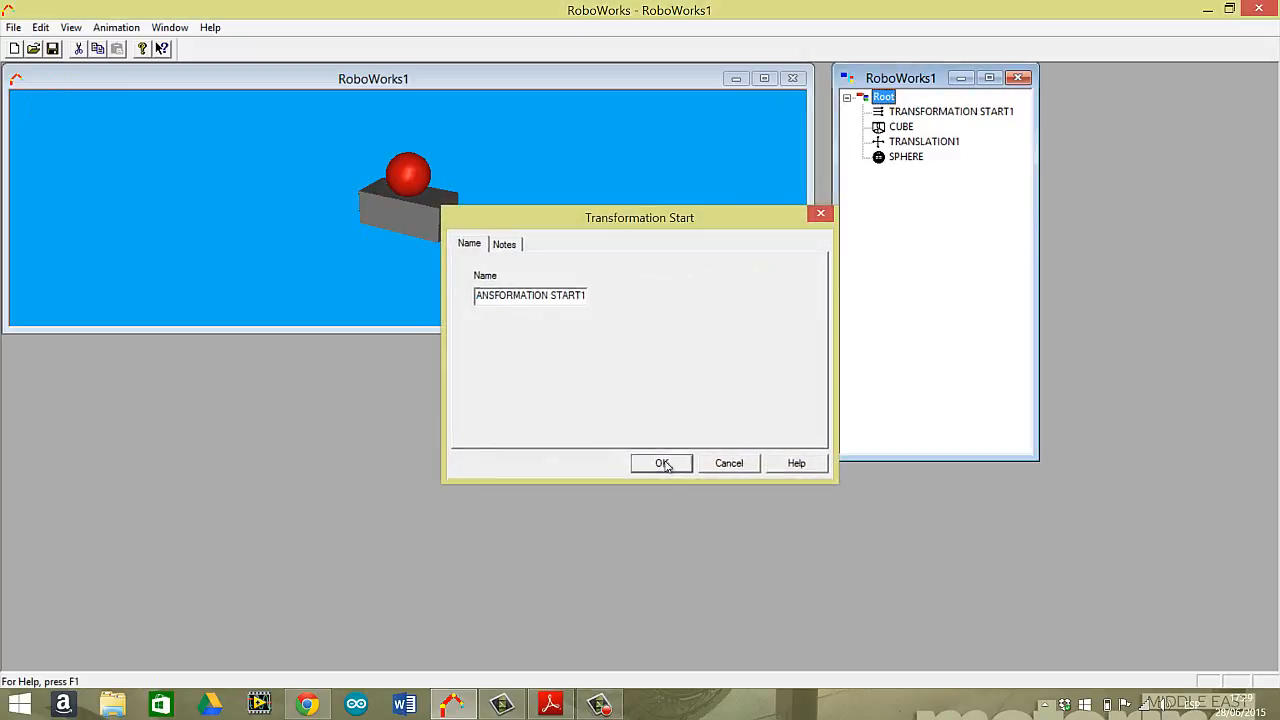
Insert a Transformation Stop node after the sphere.
click(903, 157)
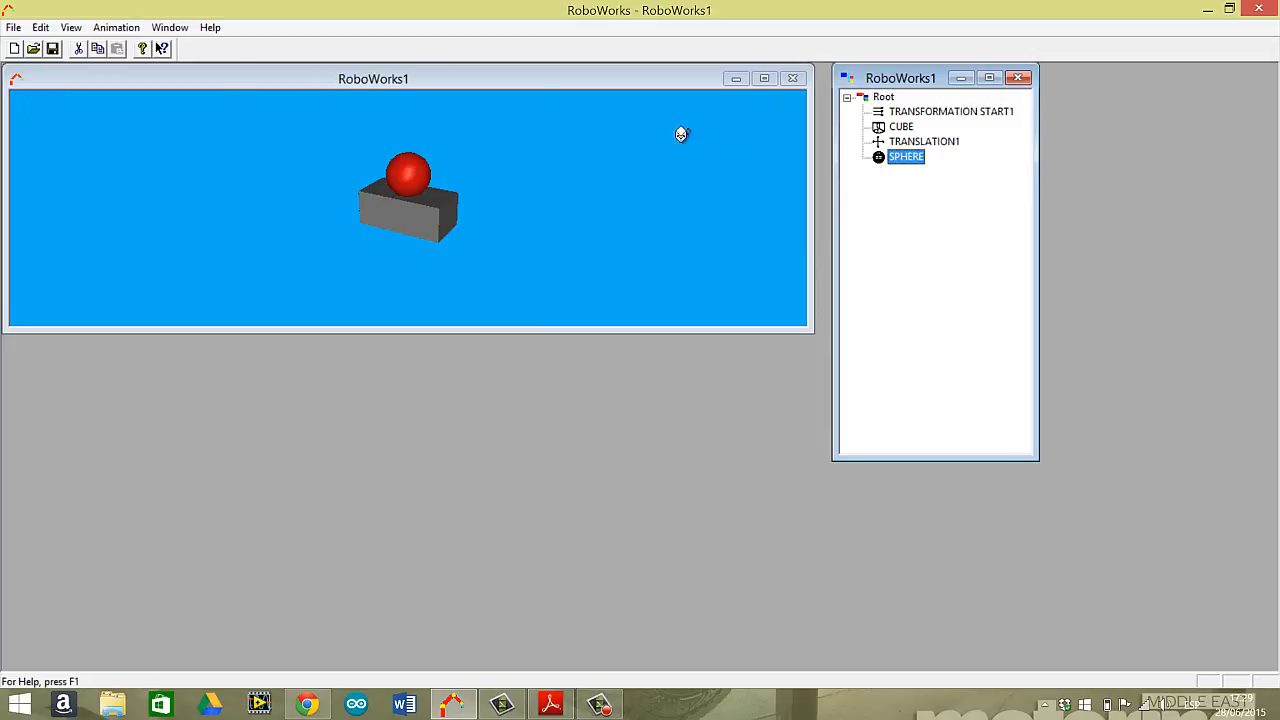
click(100, 30)
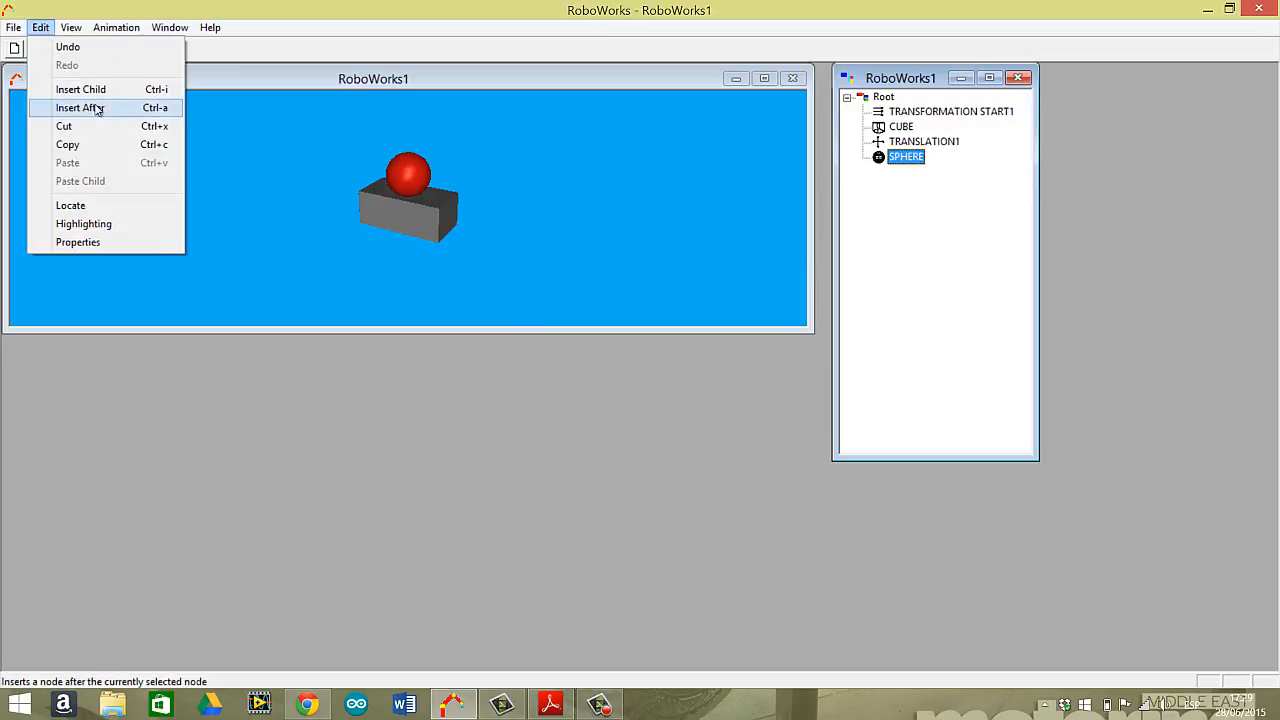
click(97, 109)
click(545, 273)
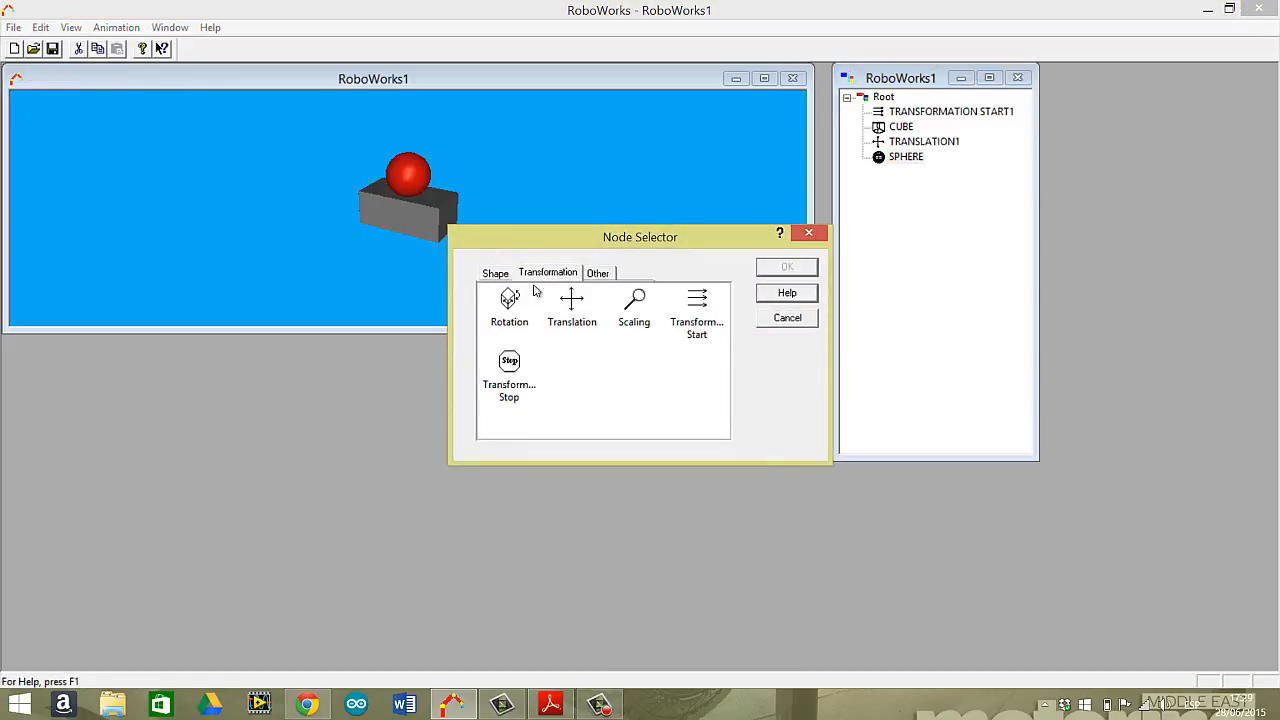
click(516, 370)
click(789, 268)
click(665, 466)
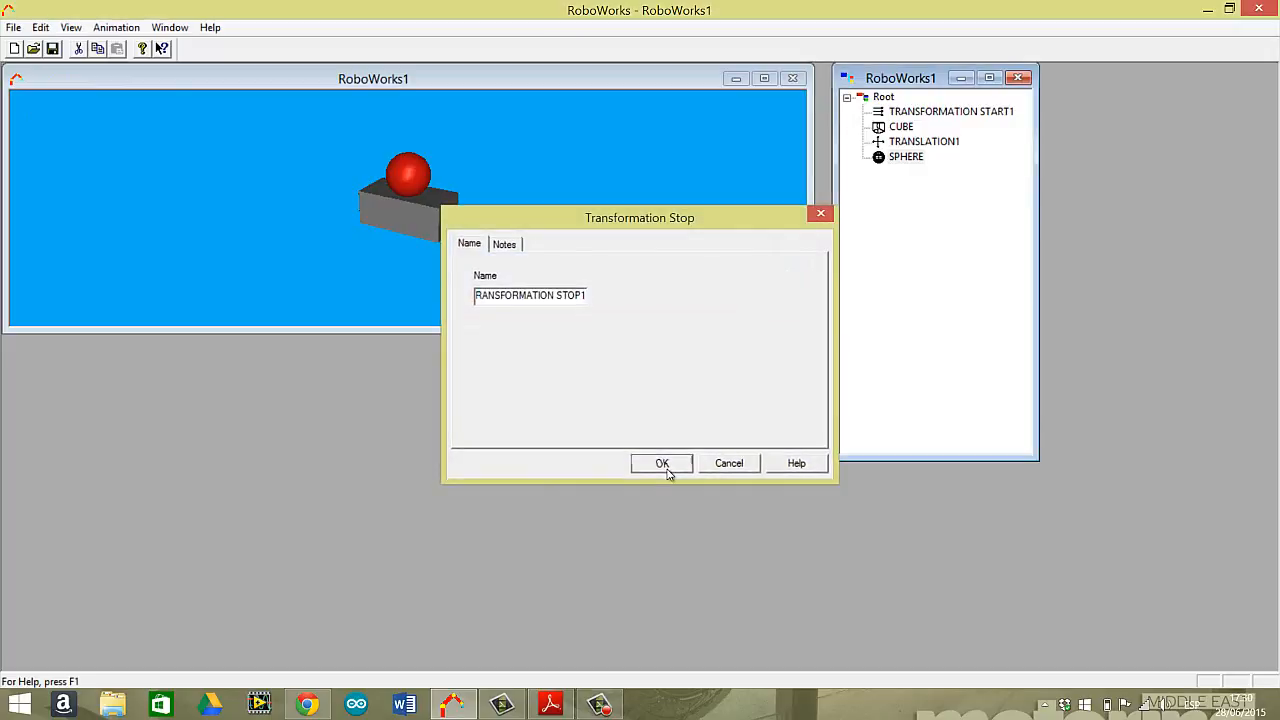
Insert a translation node after the Transformation Stop node, along the X axis with an initial value of 10.
click(907, 173)
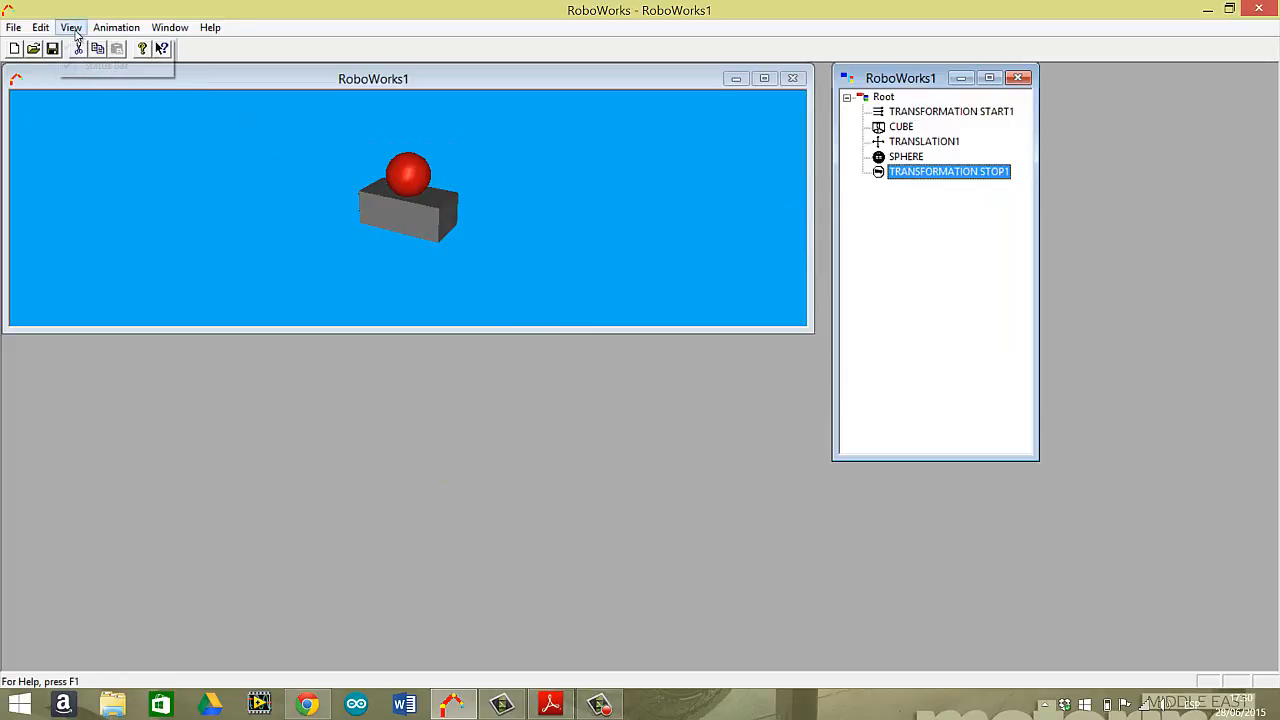
click(68, 28)
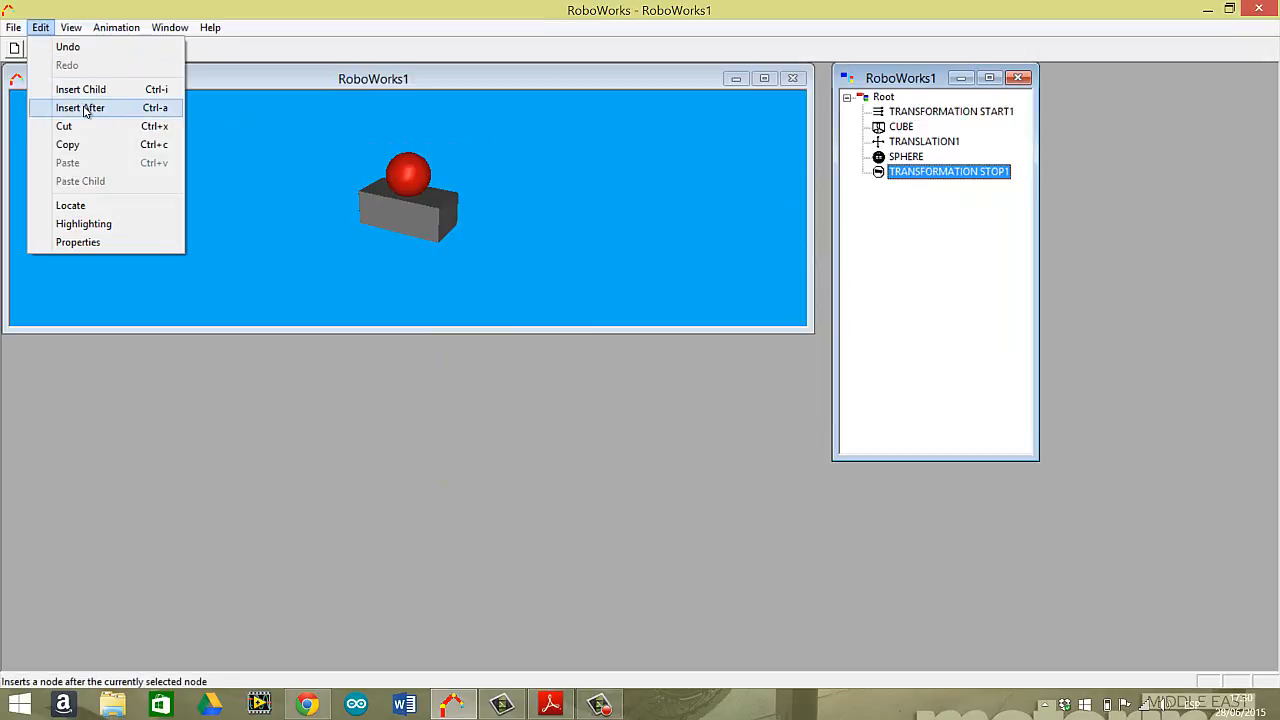
click(84, 108)
click(560, 273)
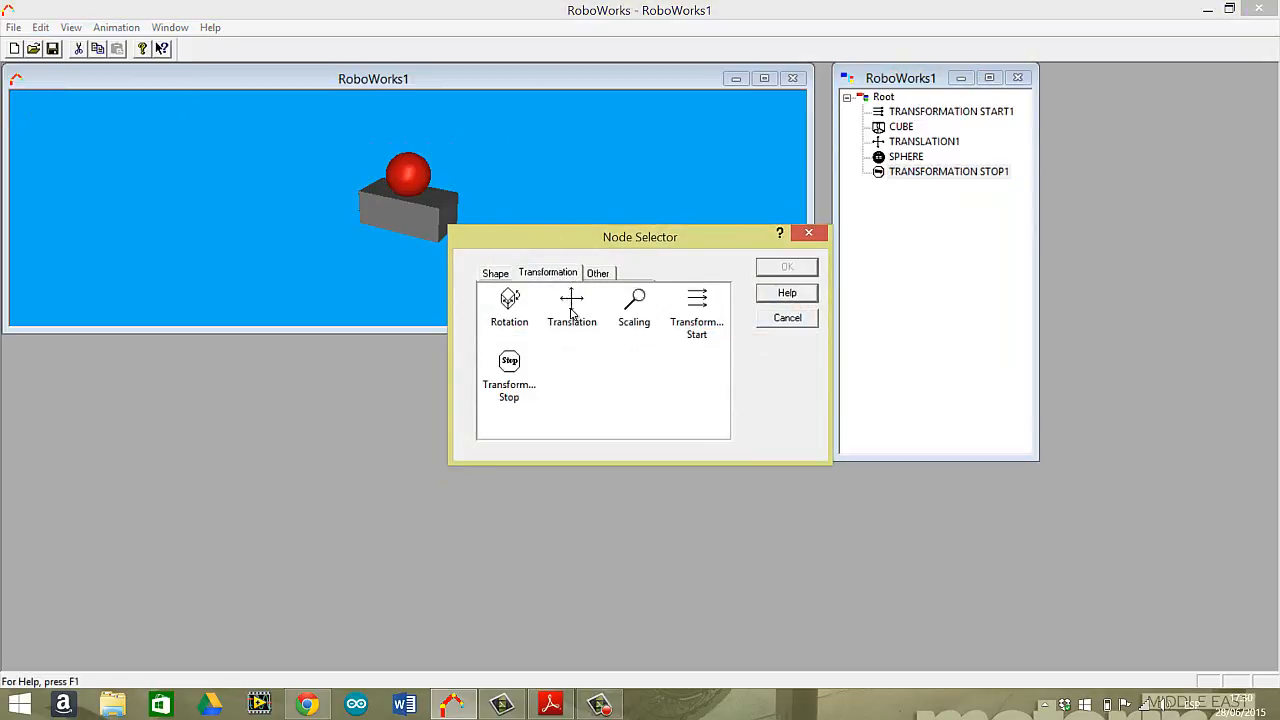
click(572, 306)
click(787, 267)
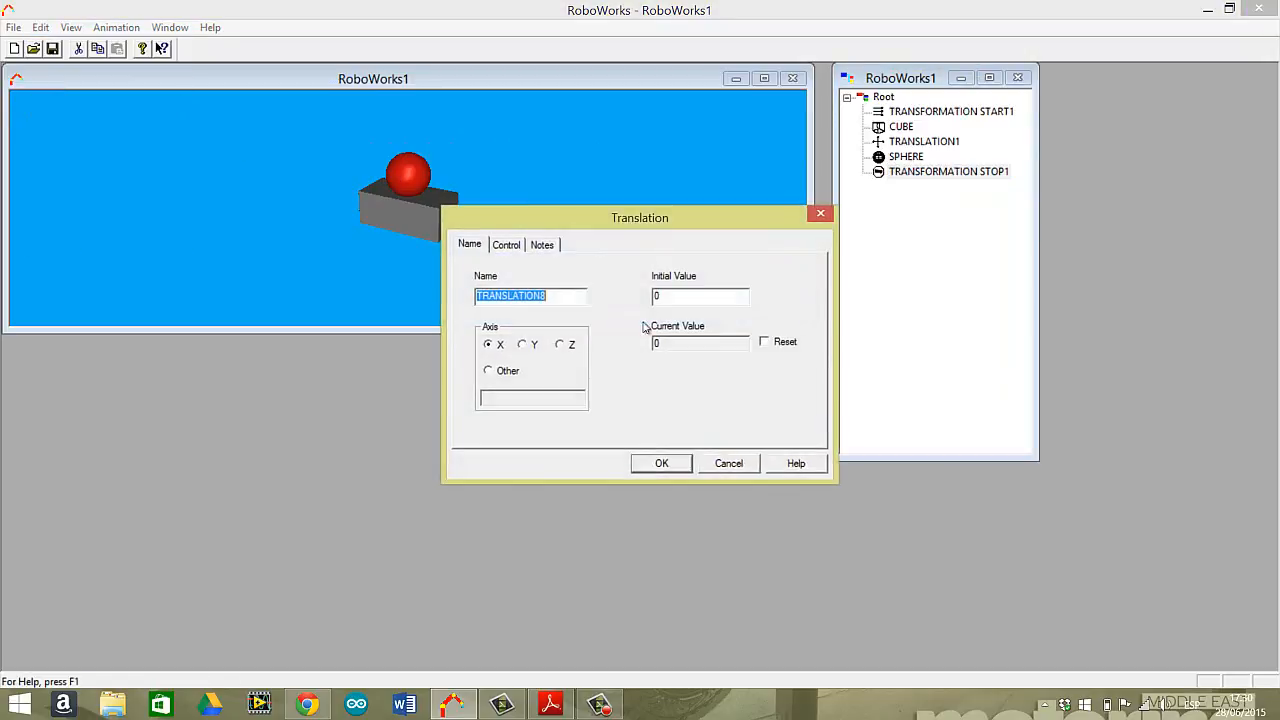
click(692, 300)
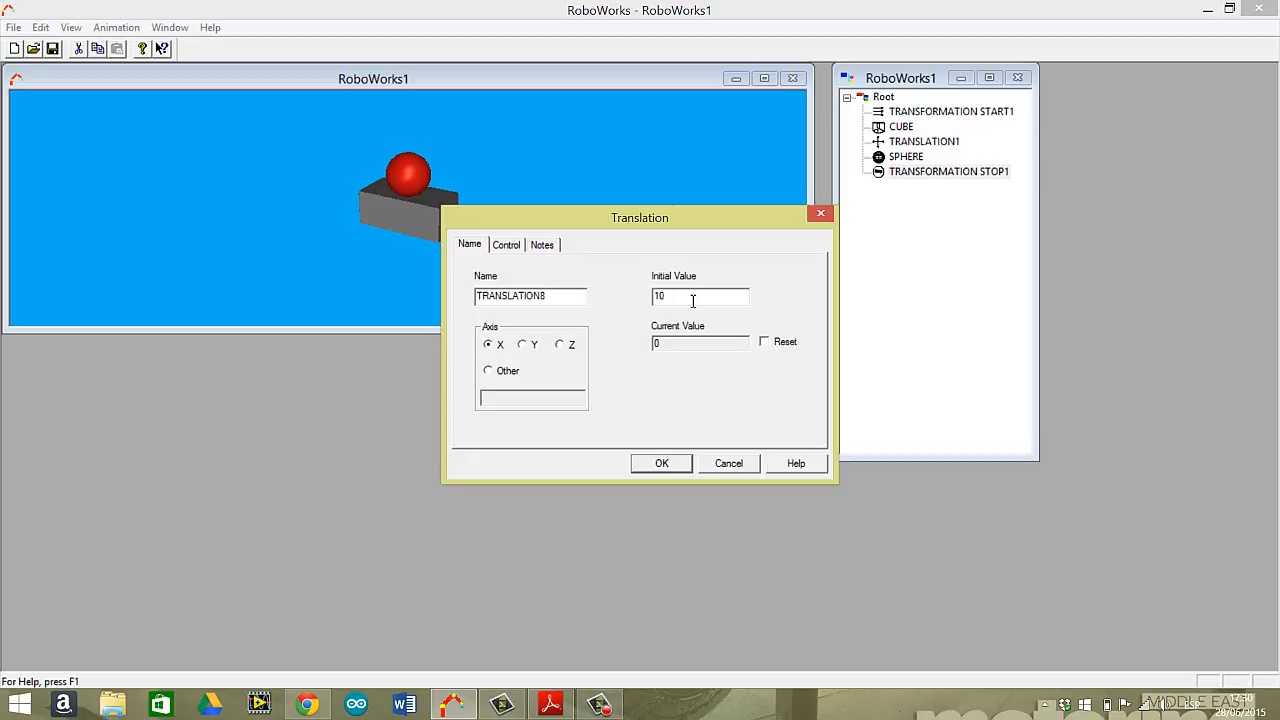
click(661, 462)
click(661, 463)
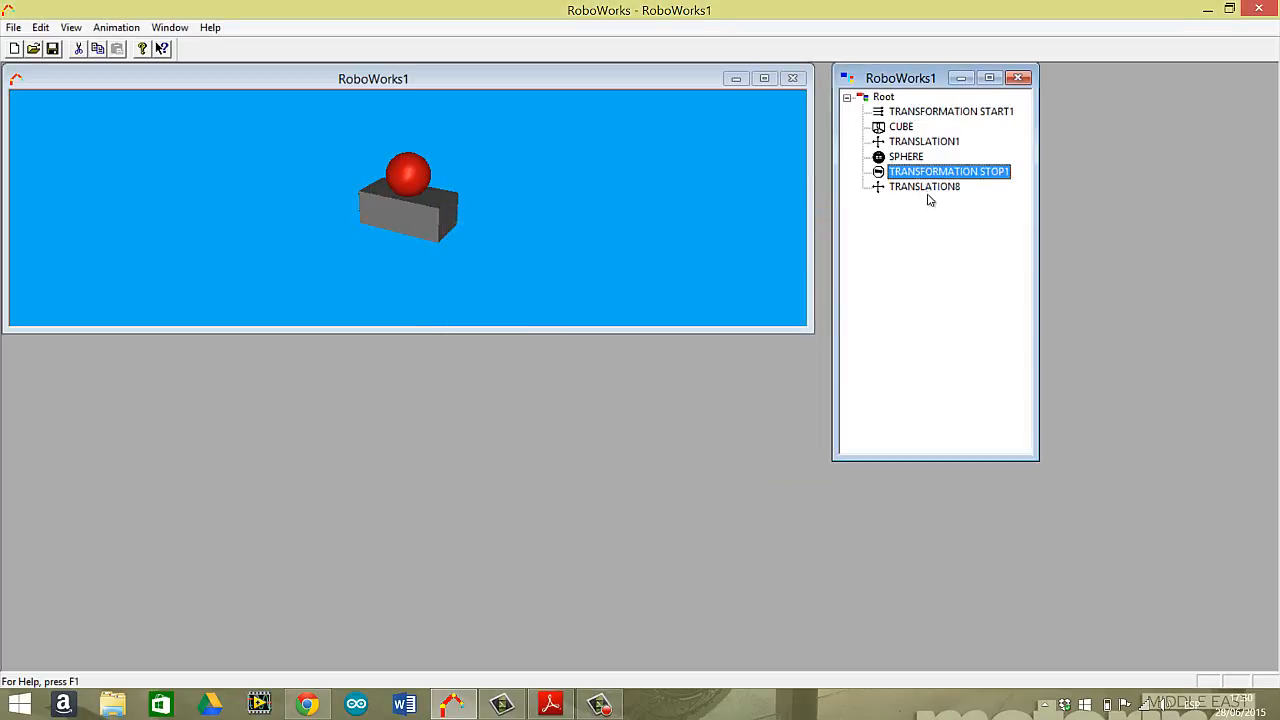
Insert a cylinder after the last translation node, using the Bright Blue material.
click(922, 187)
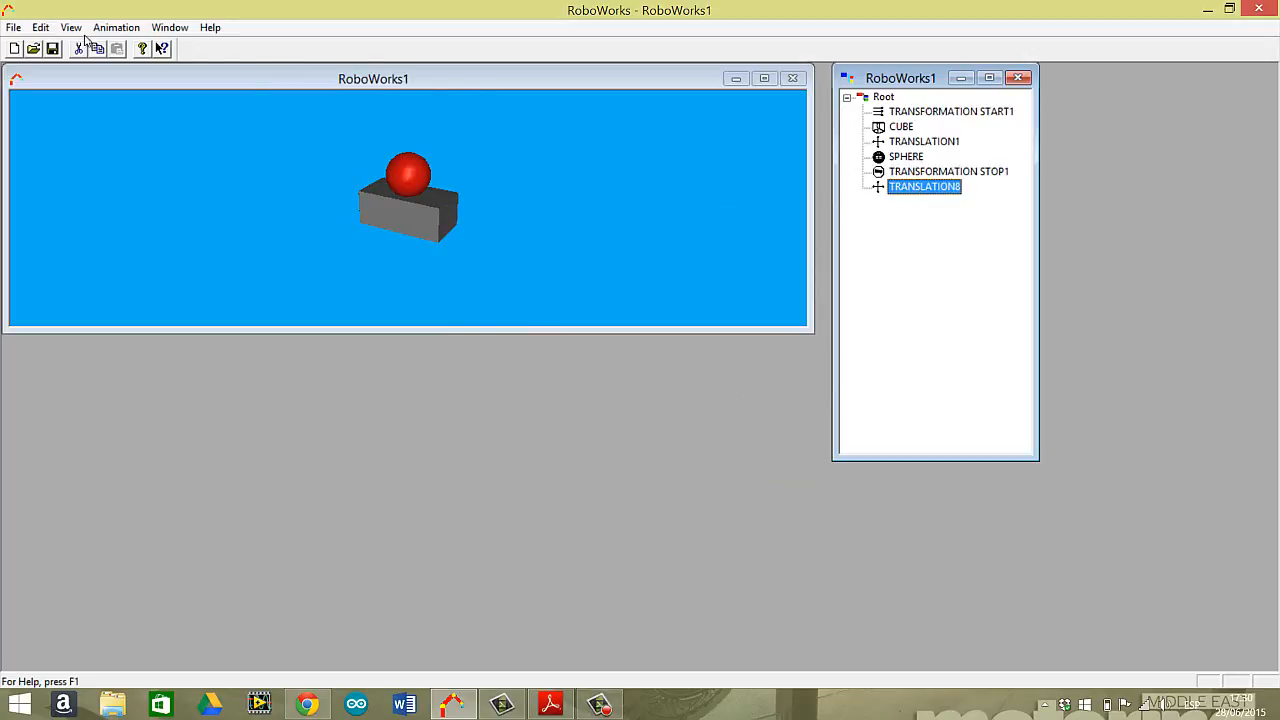
click(40, 28)
click(95, 109)
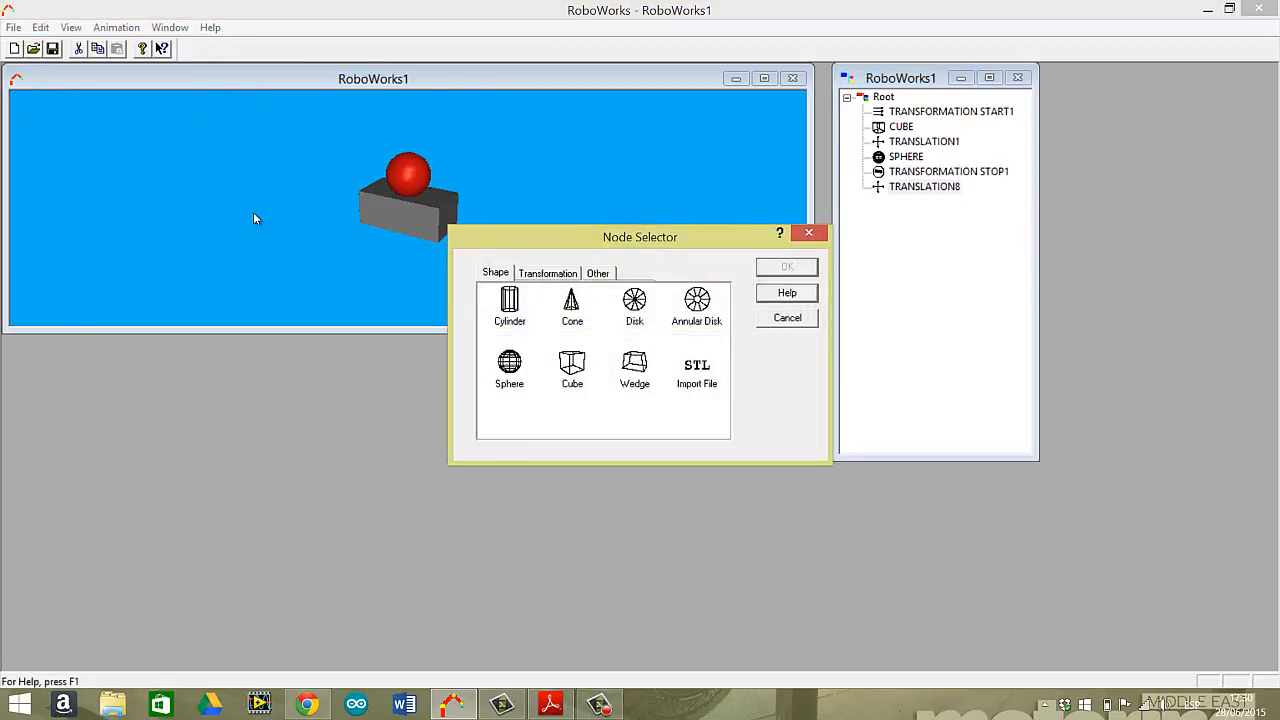
click(517, 310)
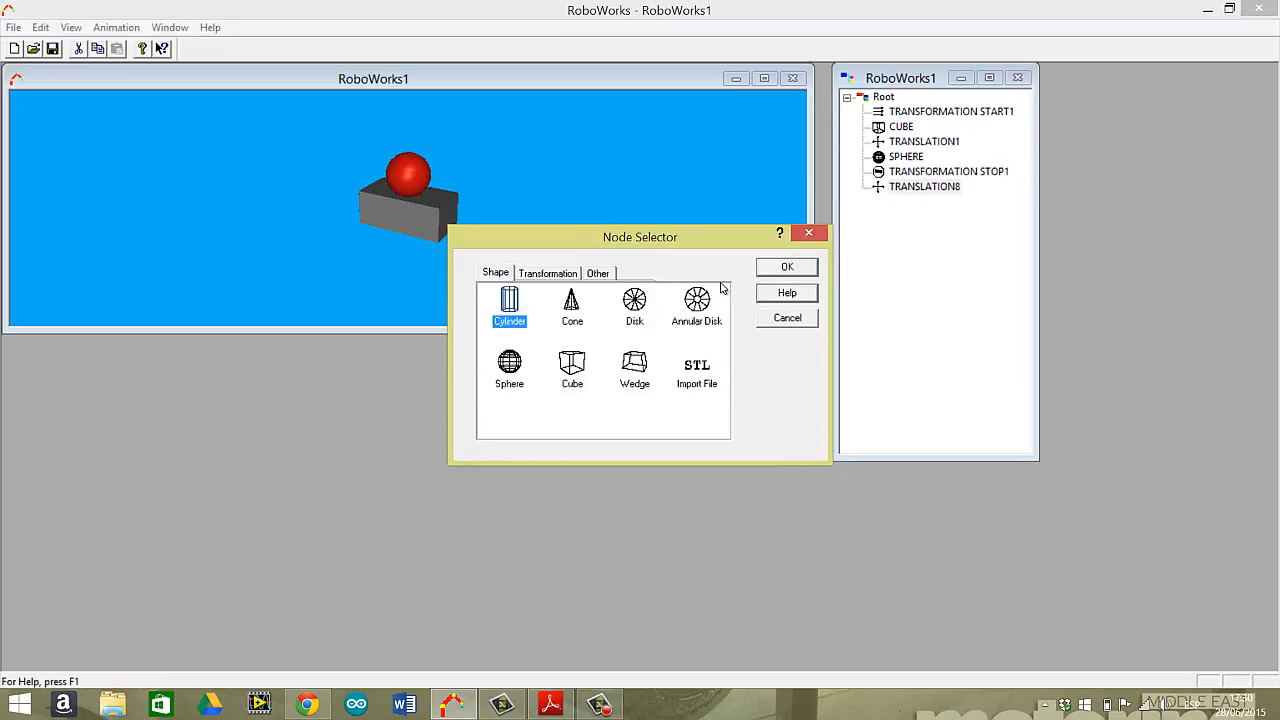
click(787, 268)
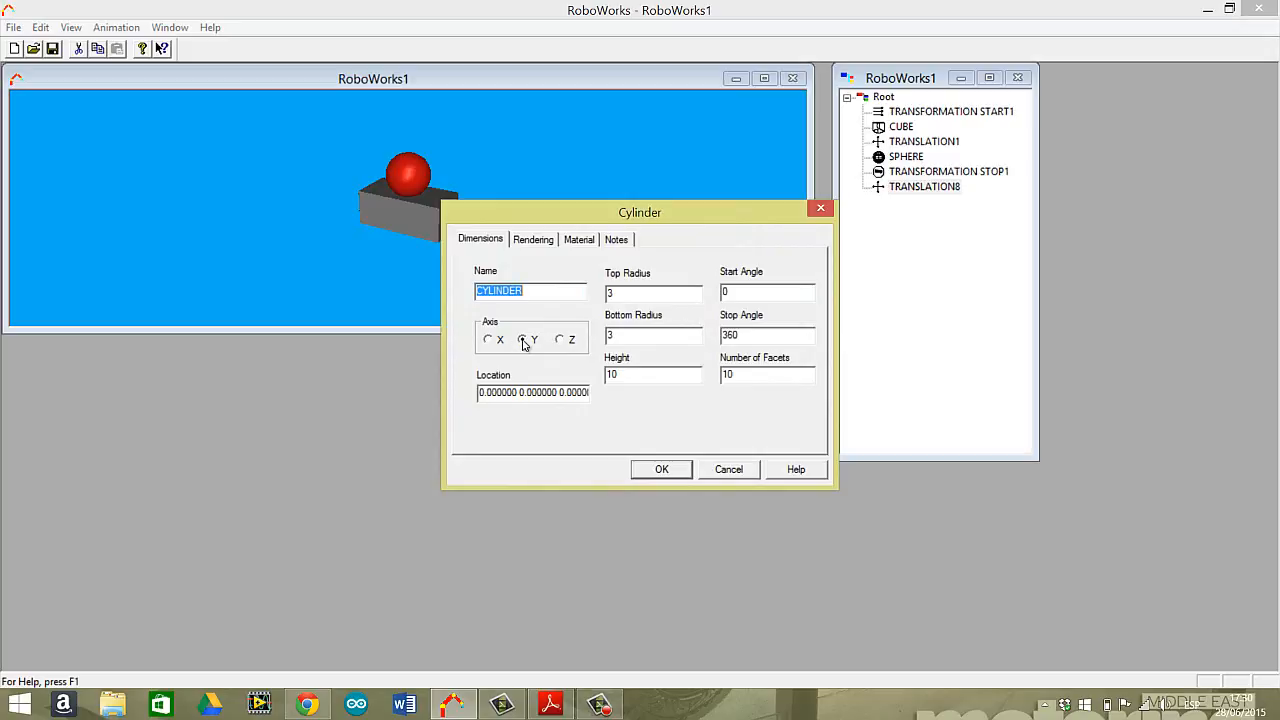
click(578, 241)
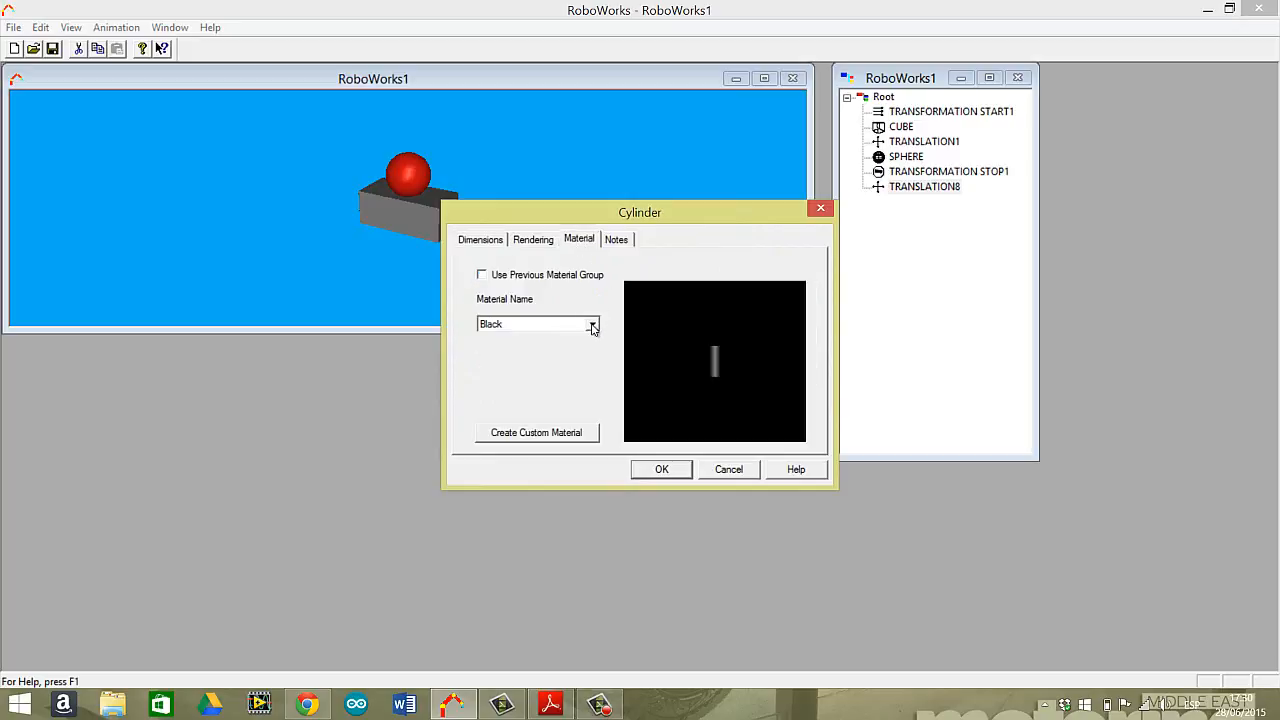
click(592, 324)
click(528, 370)
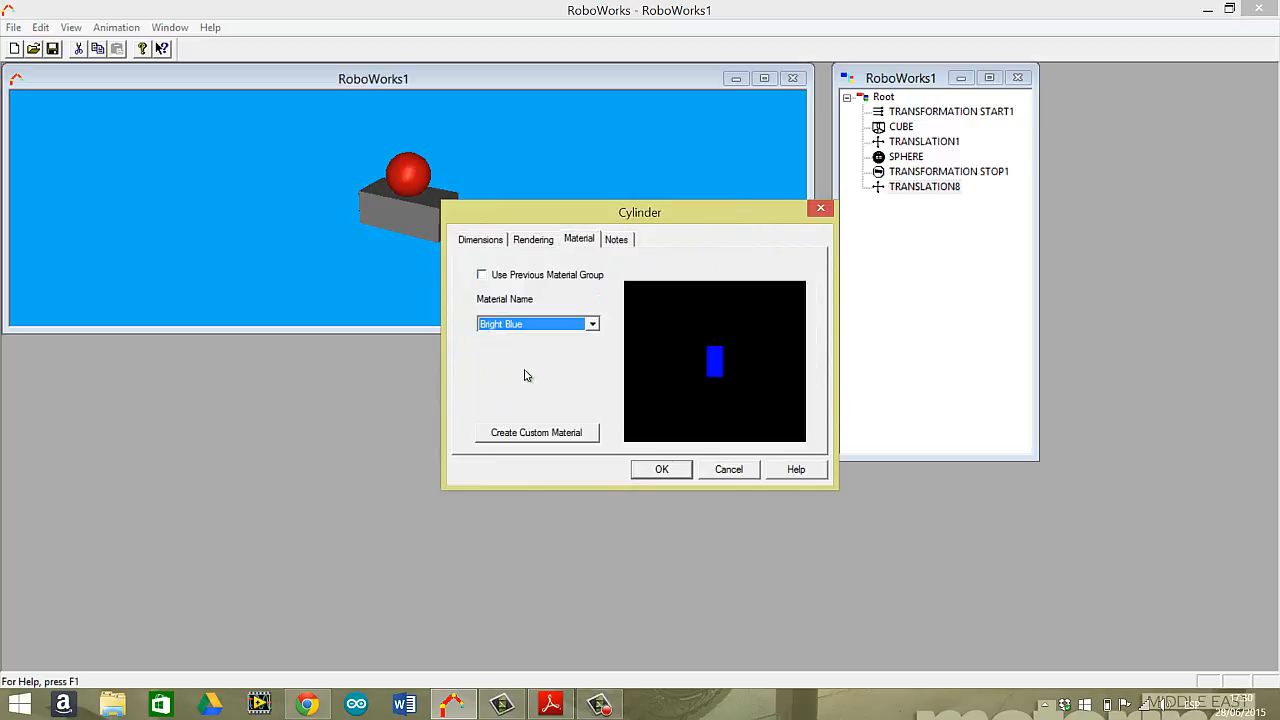
click(675, 476)
drag(474, 220, 417, 243)
click(612, 706)
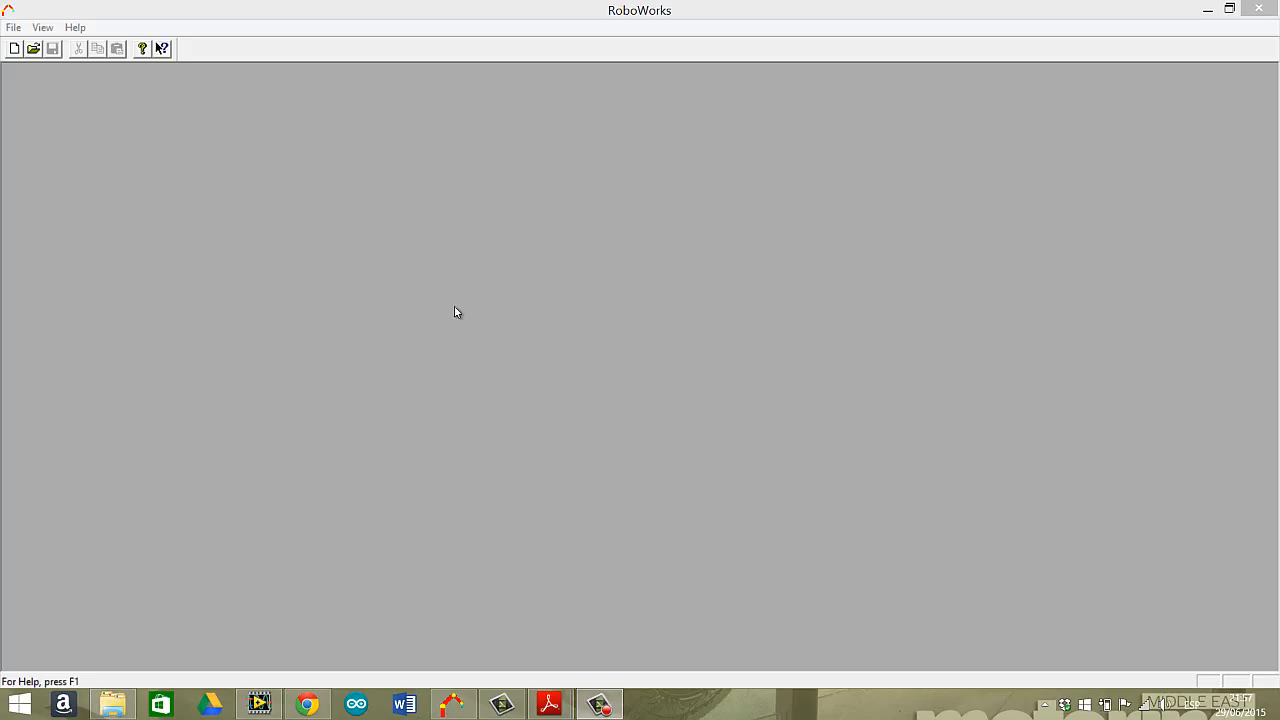
Create a new document and arrange its node tree window over the right part of the scene window.
click(325, 24)
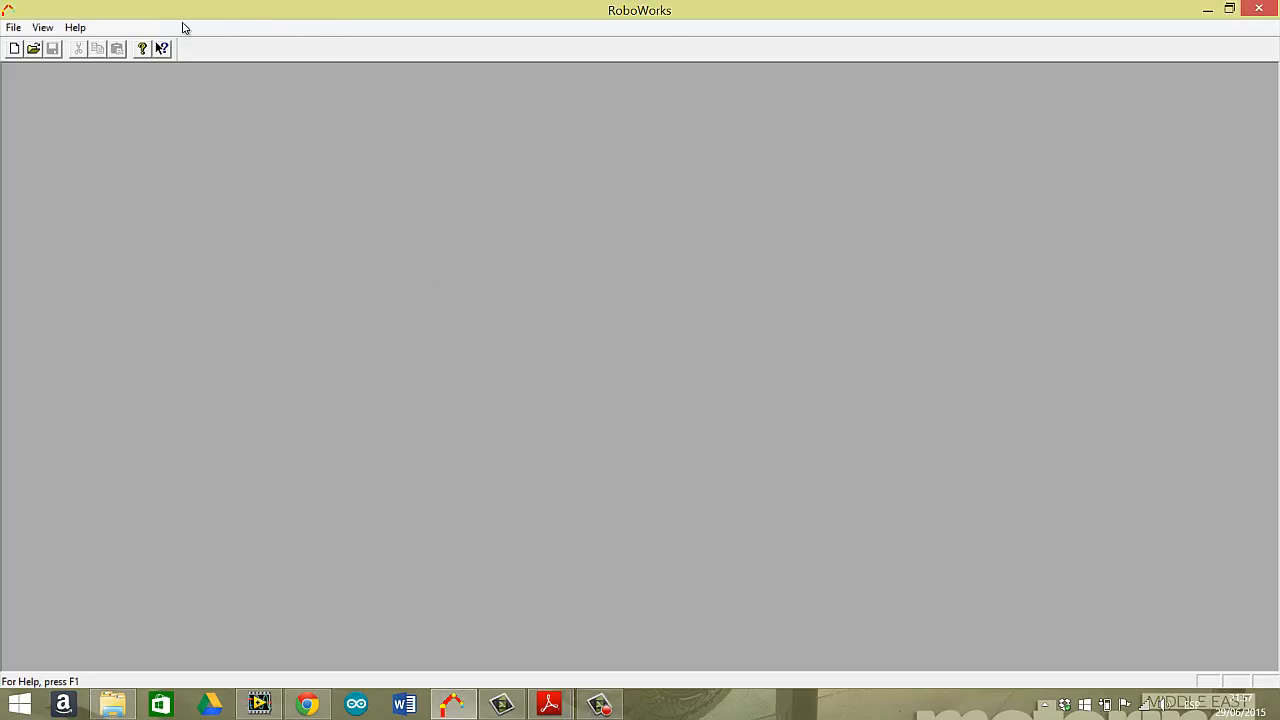
click(14, 27)
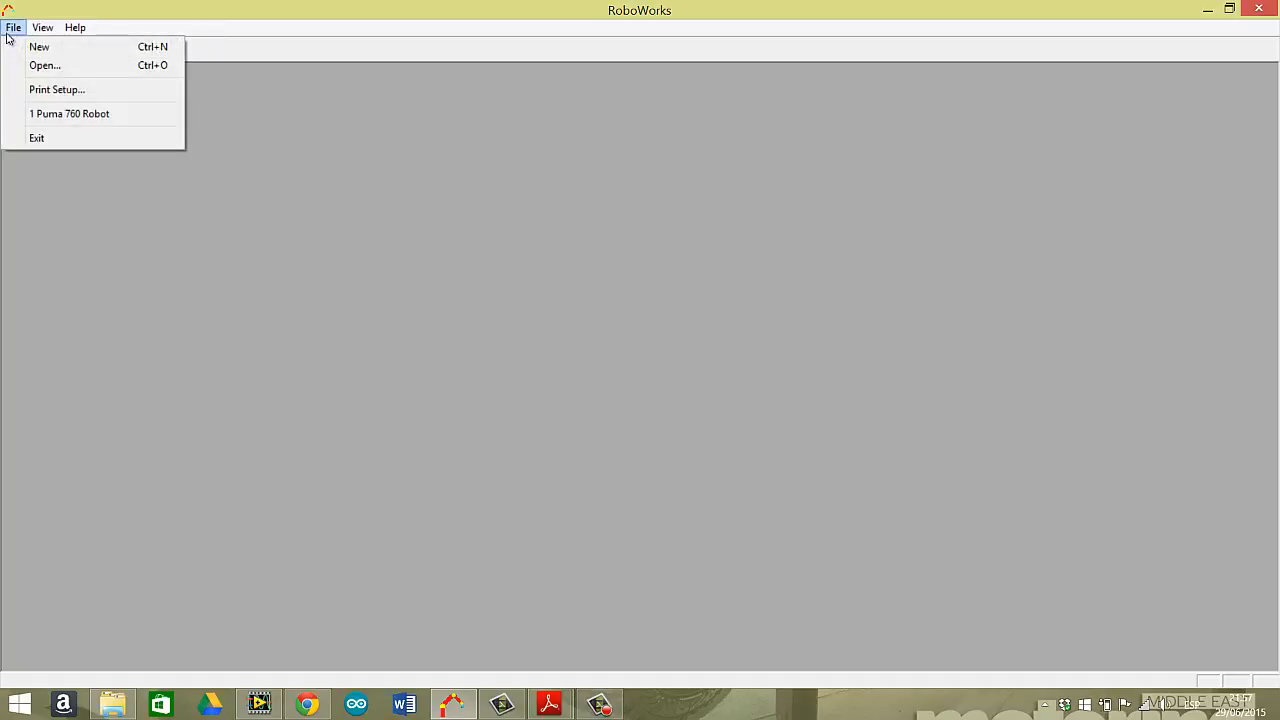
click(31, 48)
drag(427, 108, 845, 169)
drag(614, 209, 538, 190)
click(832, 170)
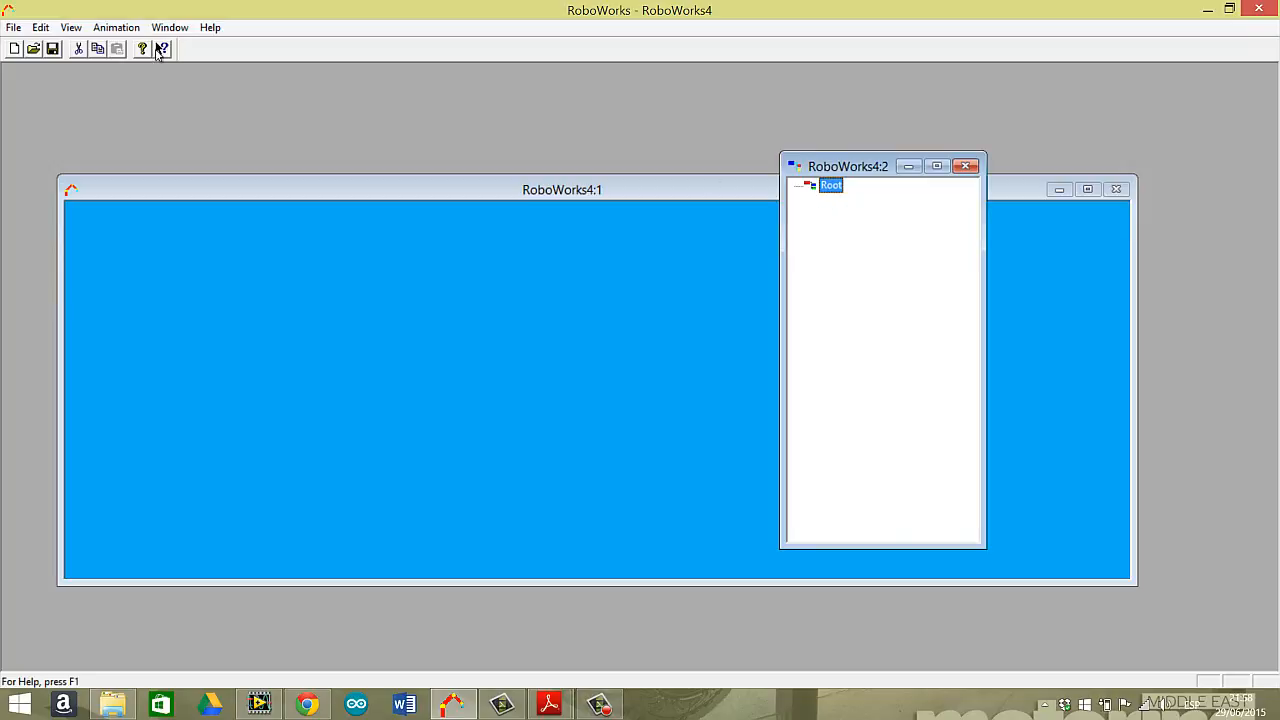
click(40, 27)
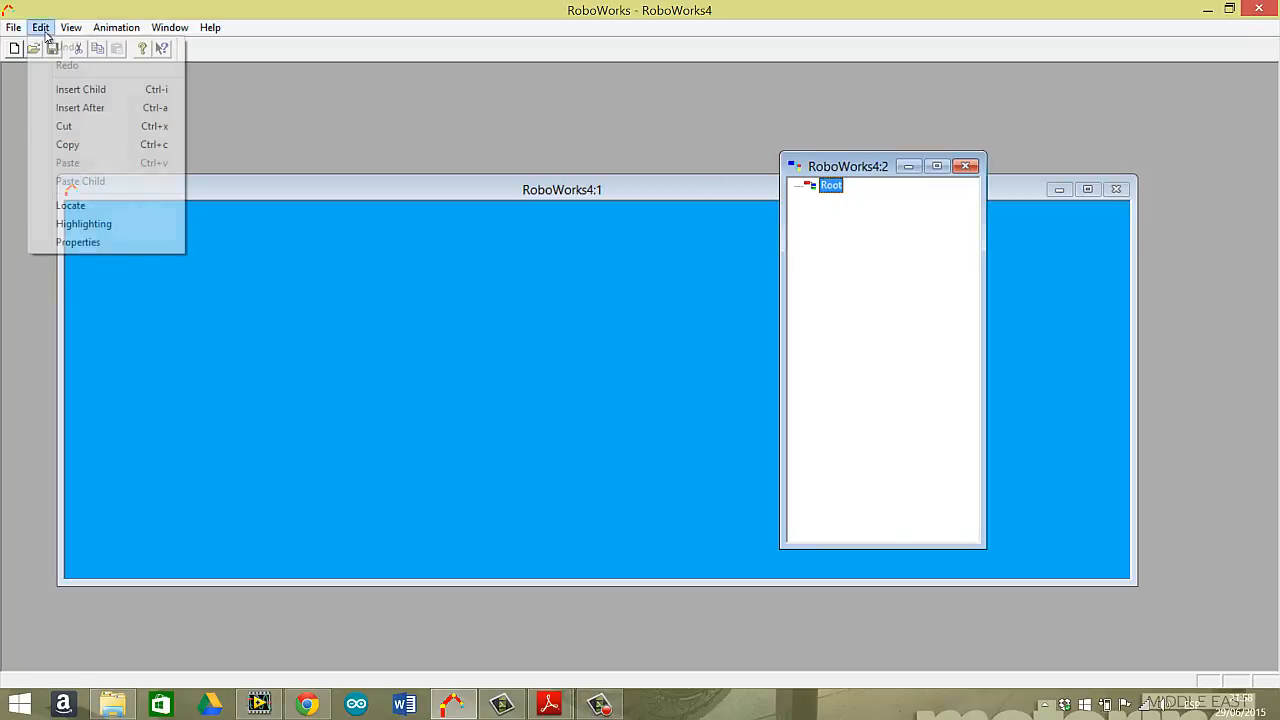
click(106, 107)
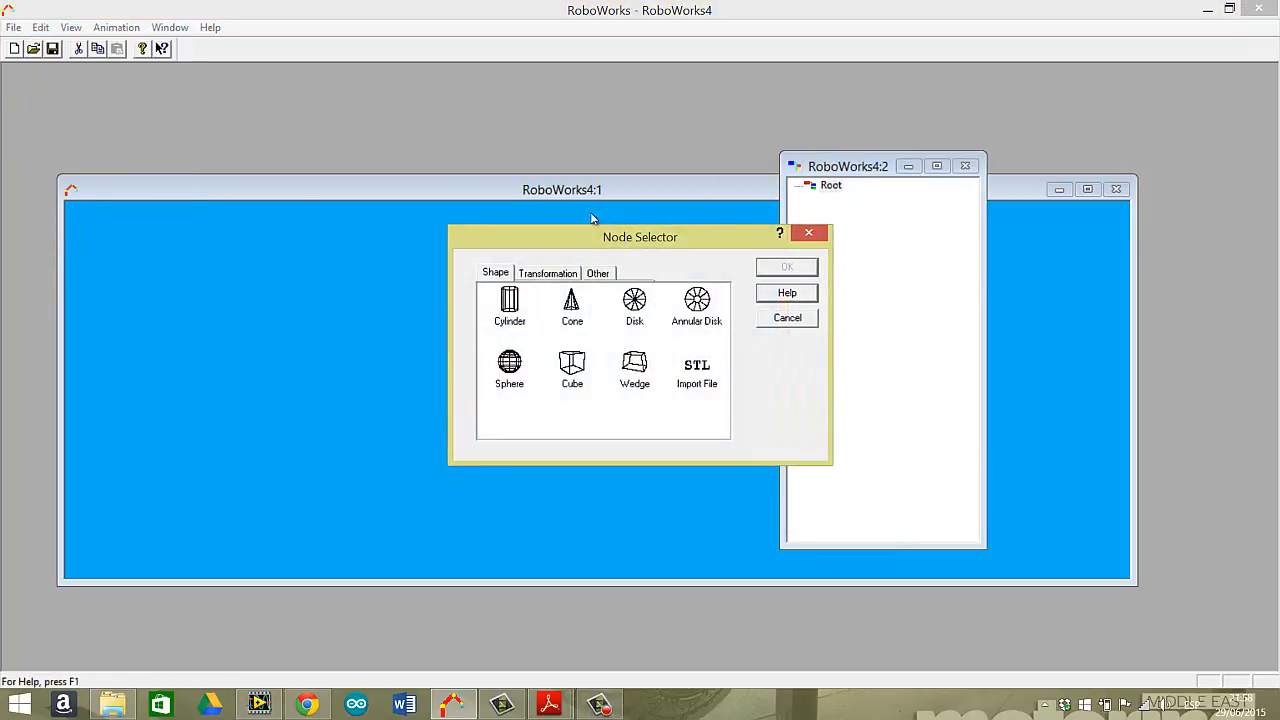
click(809, 233)
Insert a cube as a child of Root and set its width and height.
click(40, 27)
click(101, 89)
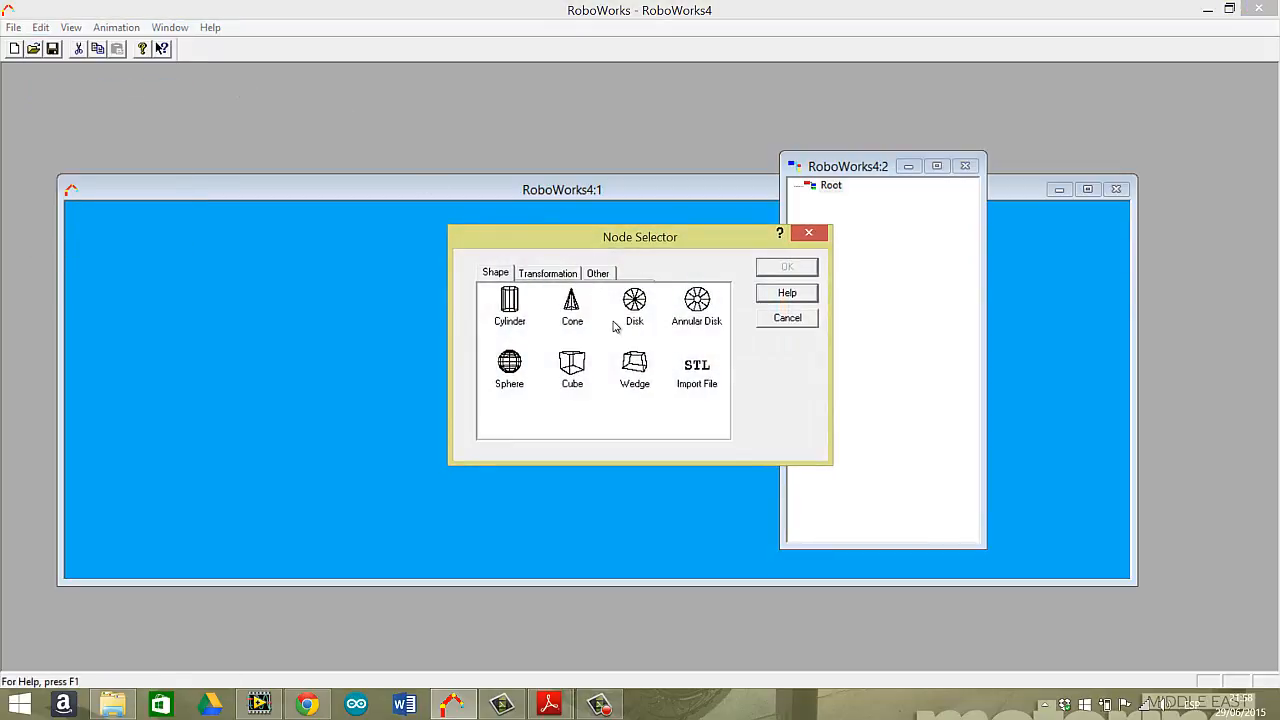
click(579, 372)
click(787, 268)
click(645, 293)
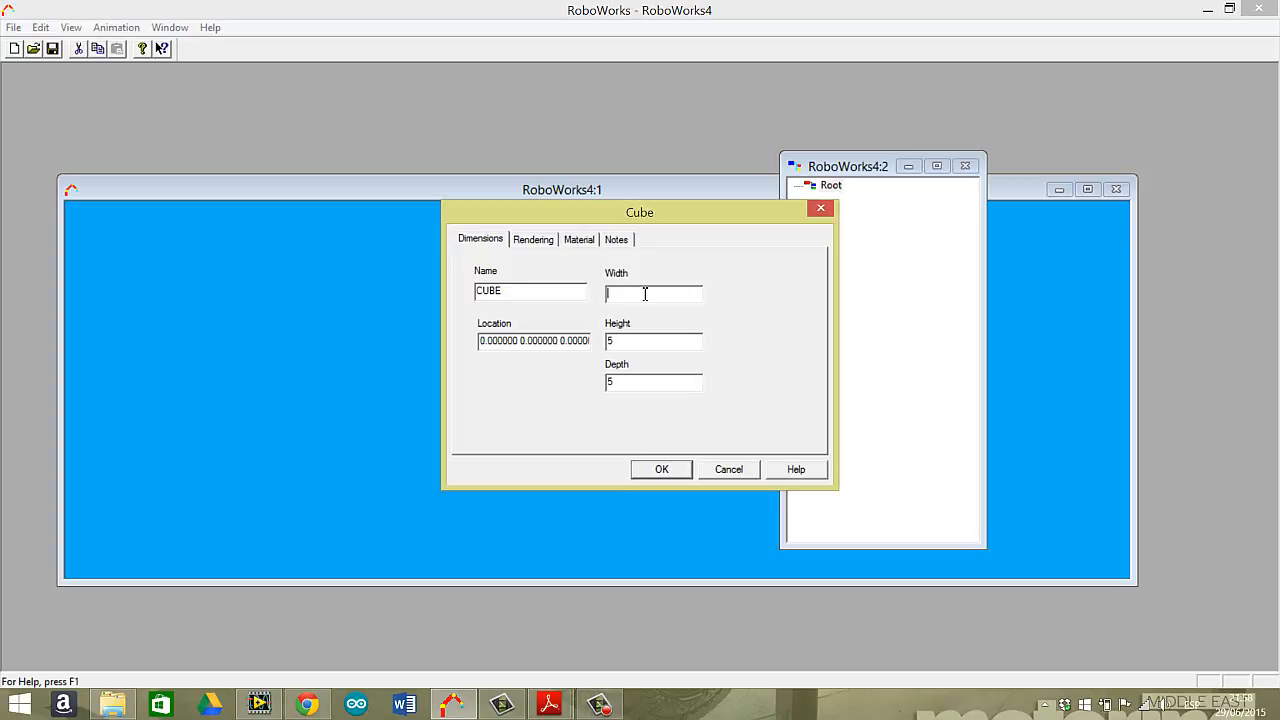
click(678, 345)
Give the cube an orange material and create it.
click(582, 244)
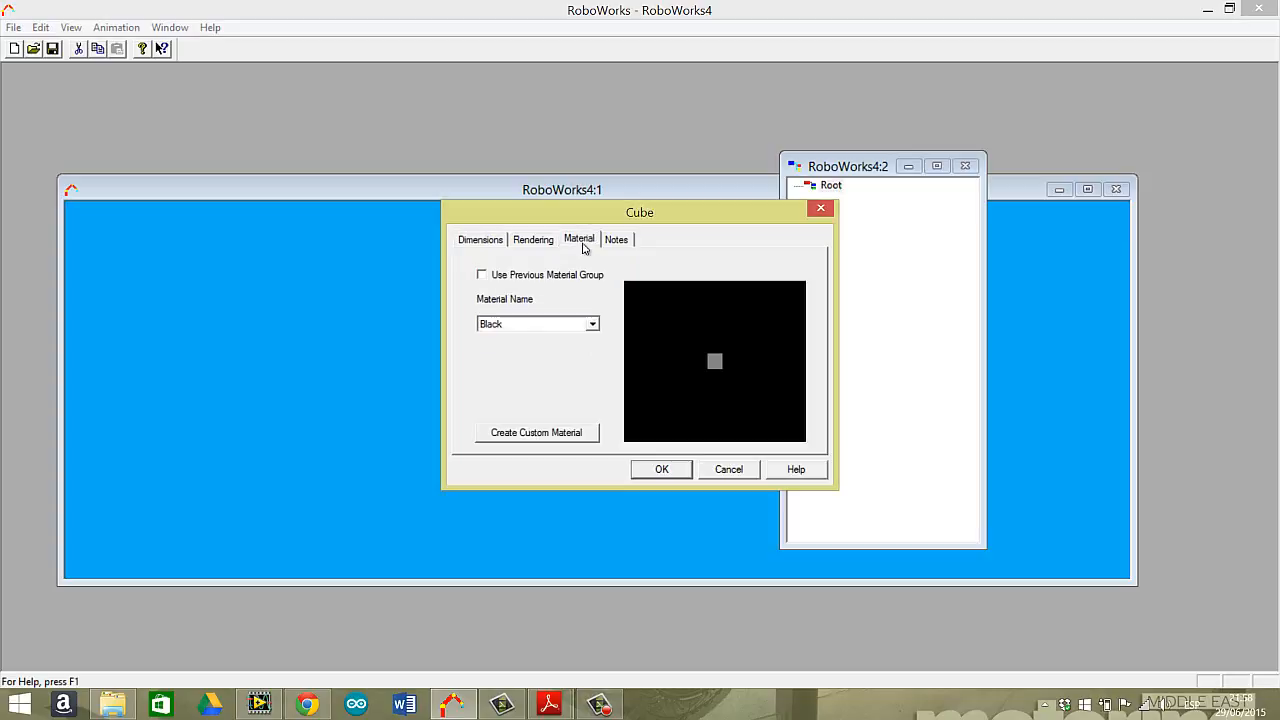
click(593, 329)
click(549, 368)
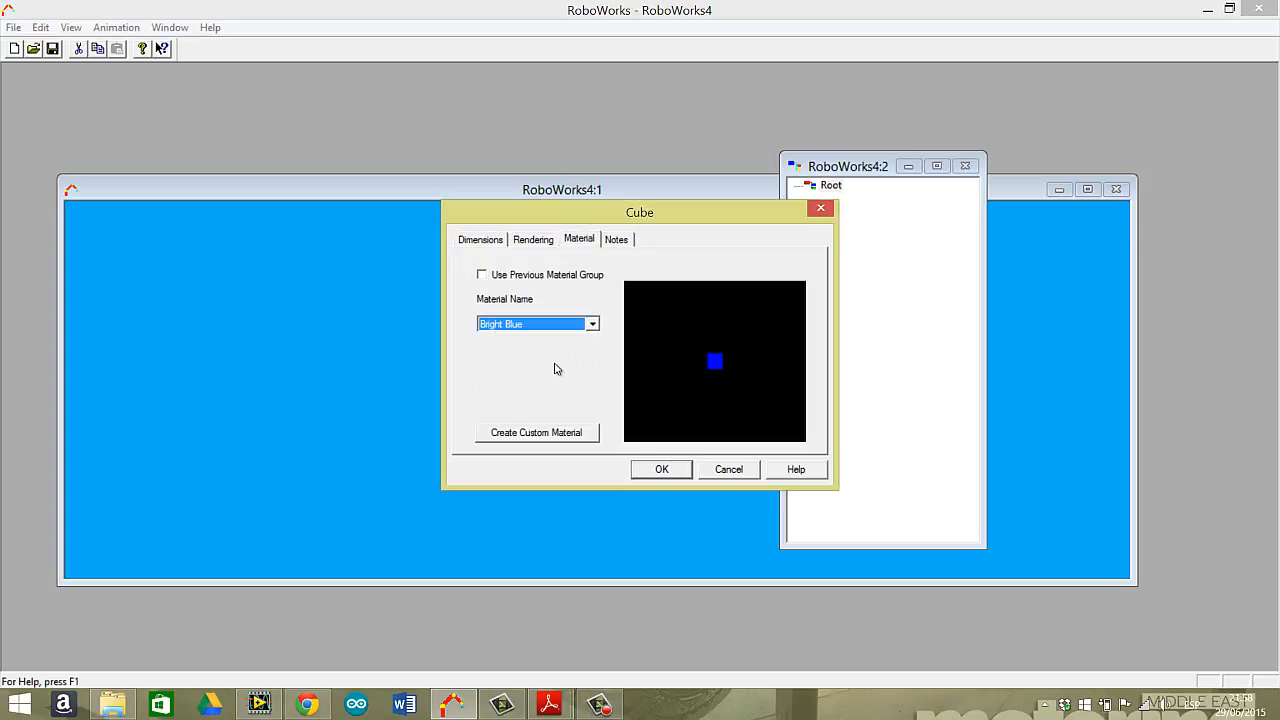
click(592, 324)
click(514, 407)
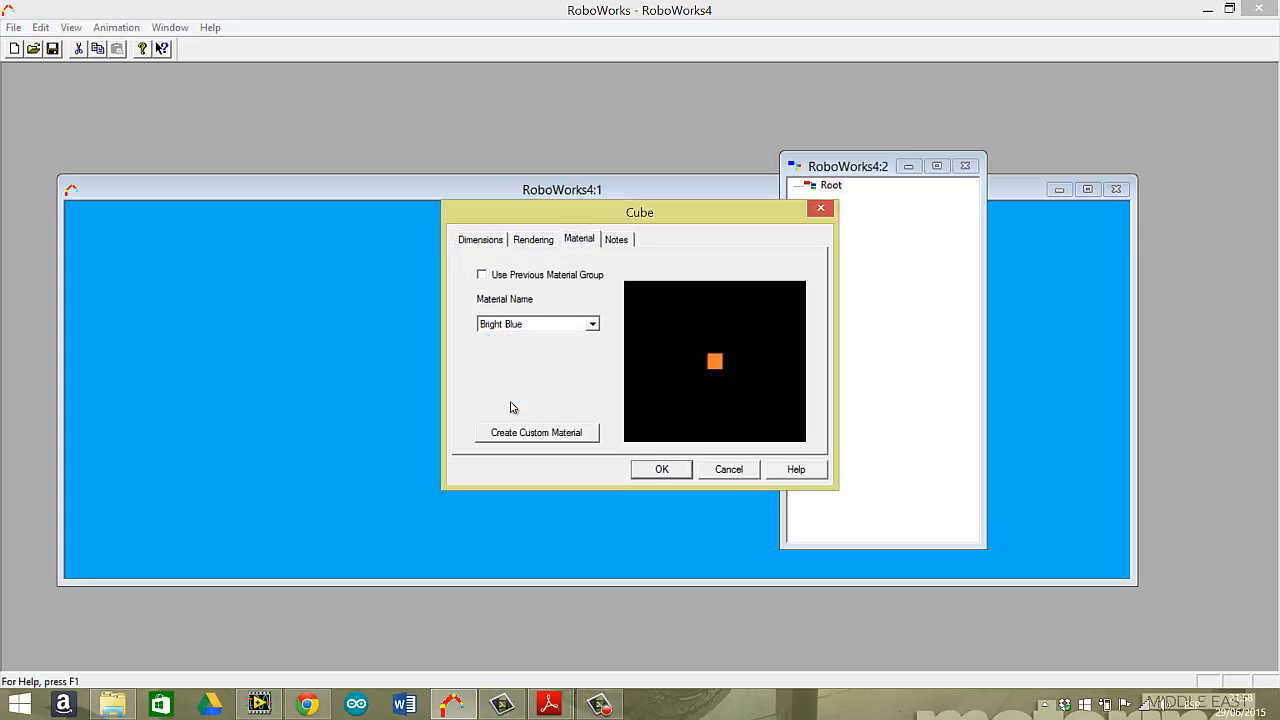
click(662, 470)
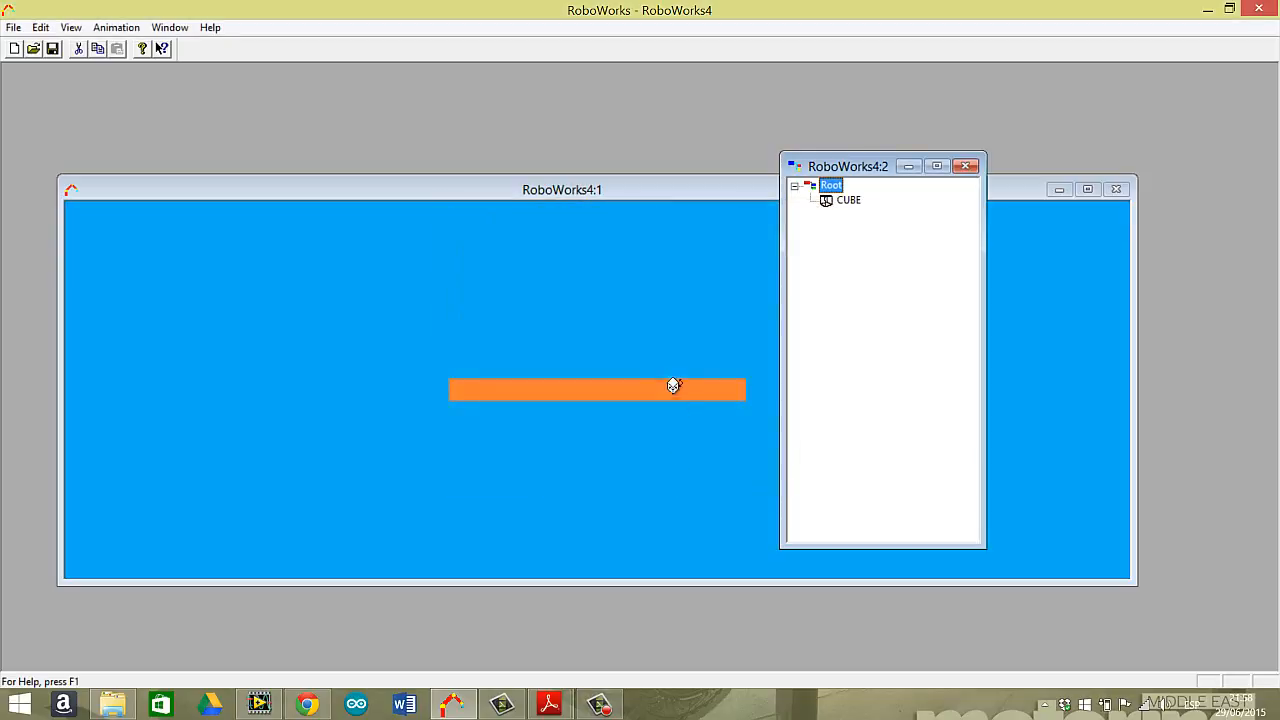
Turn on the grid in the scene view around the orange cube.
drag(634, 374, 703, 334)
click(817, 170)
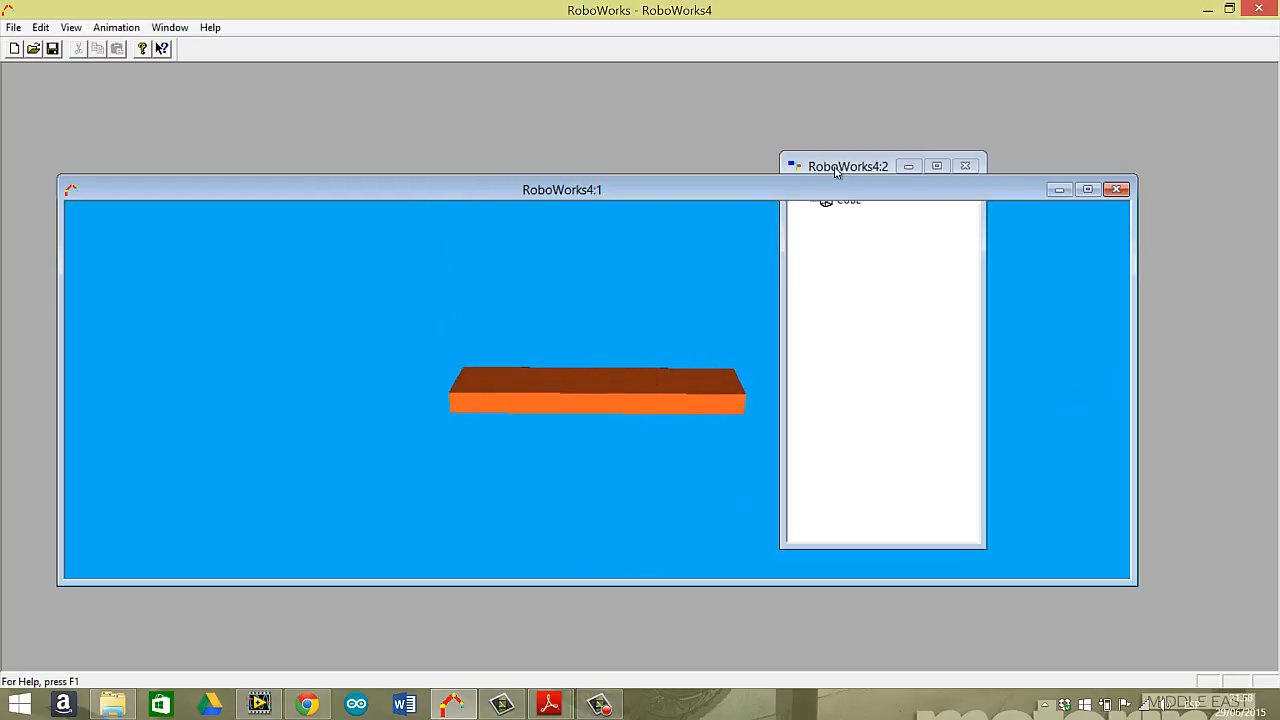
mouse_move(674, 390)
mouse_down()
mouse_move(657, 374)
mouse_move(680, 397)
mouse_move(676, 373)
mouse_move(671, 391)
mouse_up()
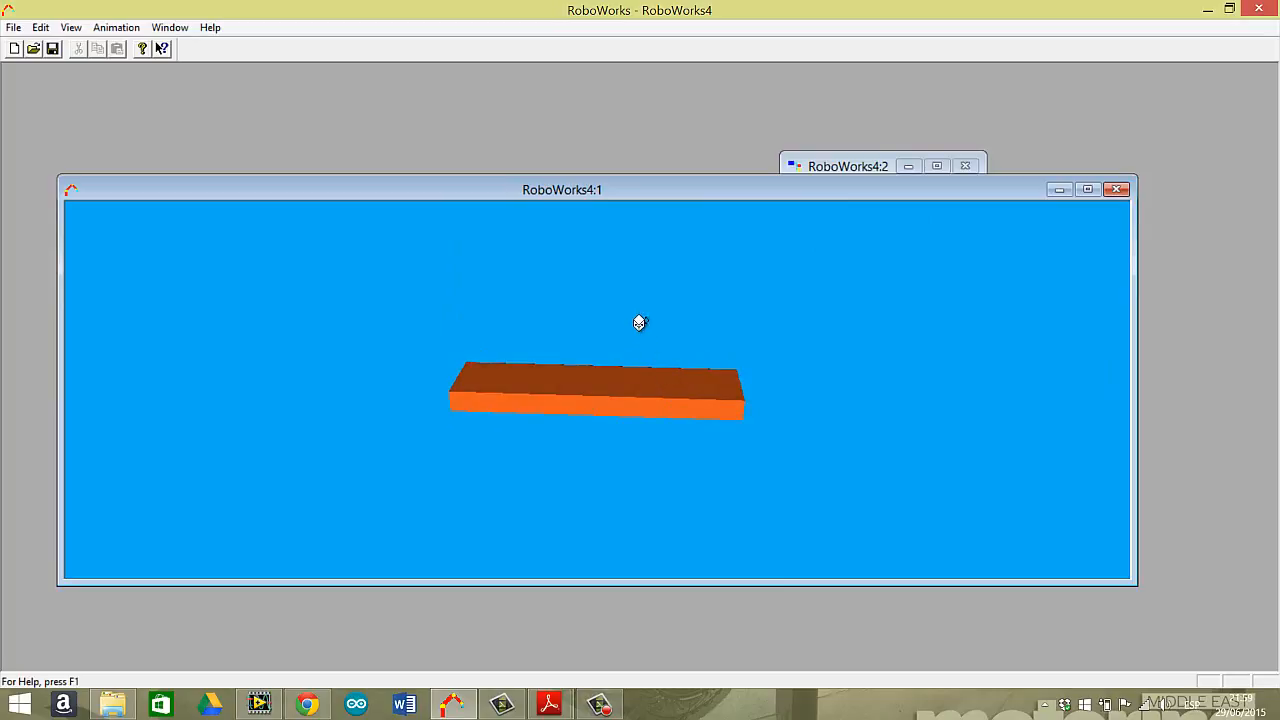
right_click(625, 311)
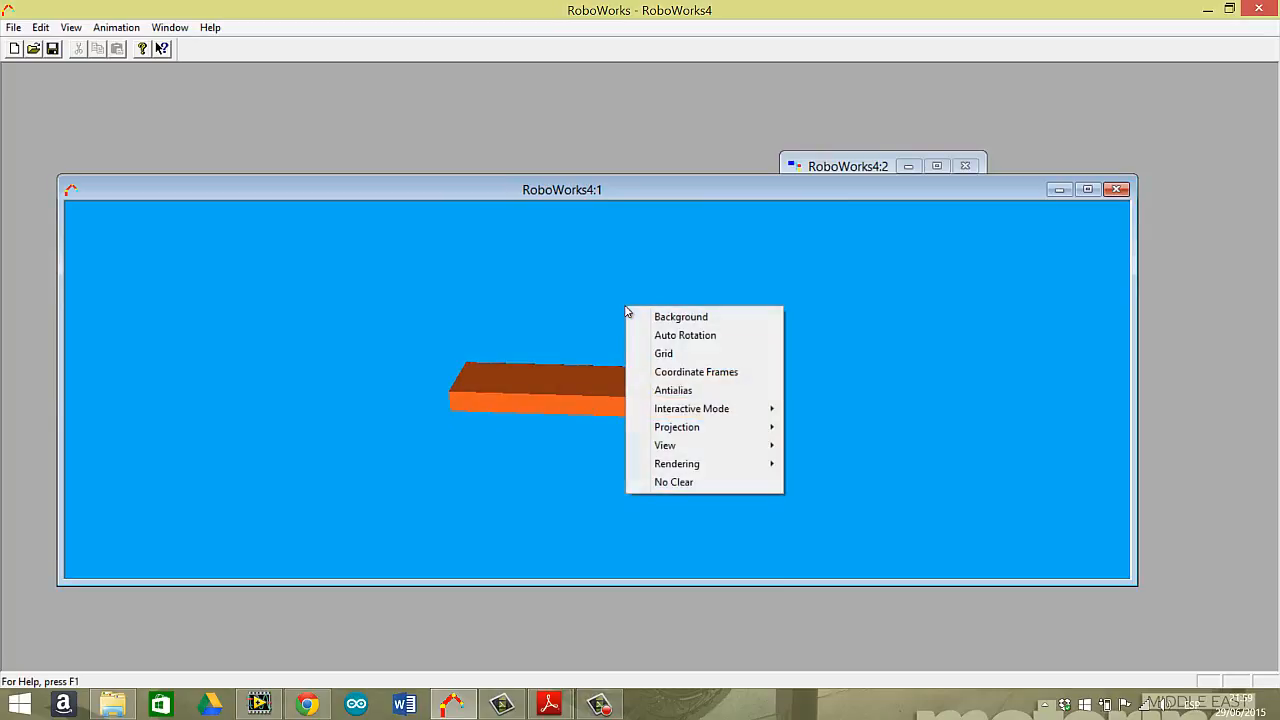
click(696, 356)
mouse_move(686, 380)
mouse_down()
mouse_move(657, 363)
mouse_move(689, 383)
mouse_move(680, 400)
mouse_move(694, 380)
mouse_up()
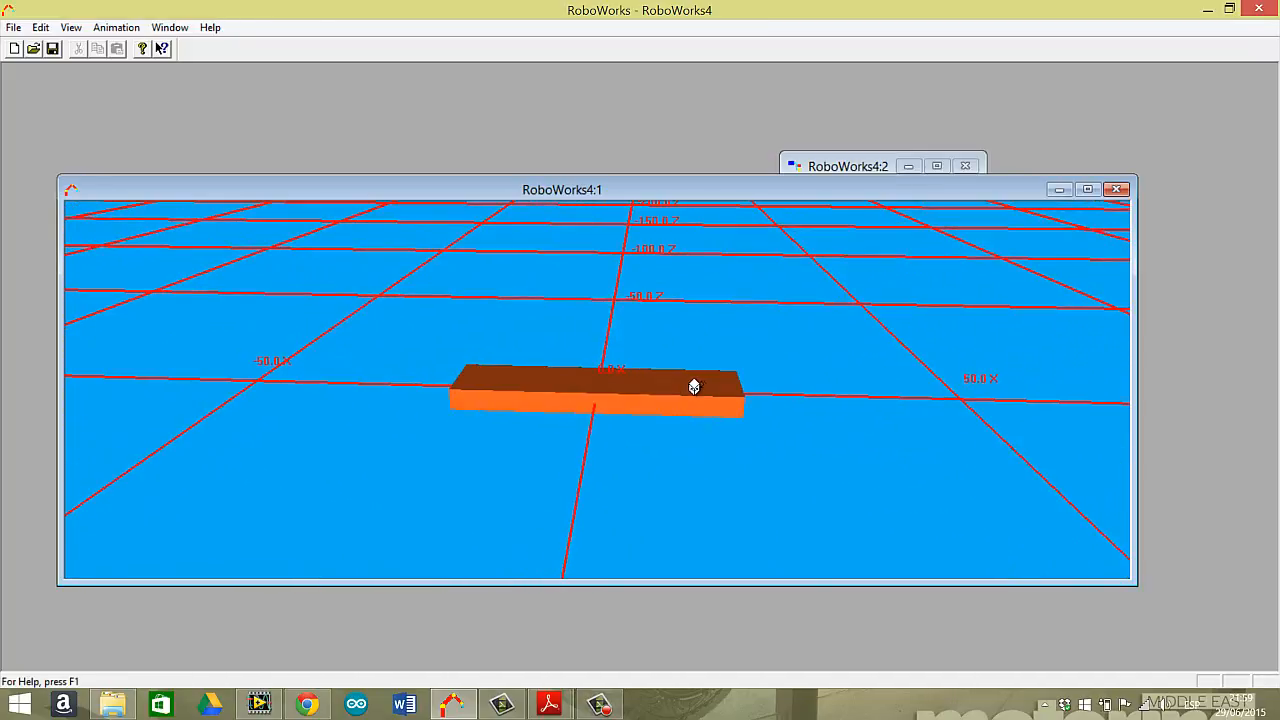
right_click(710, 325)
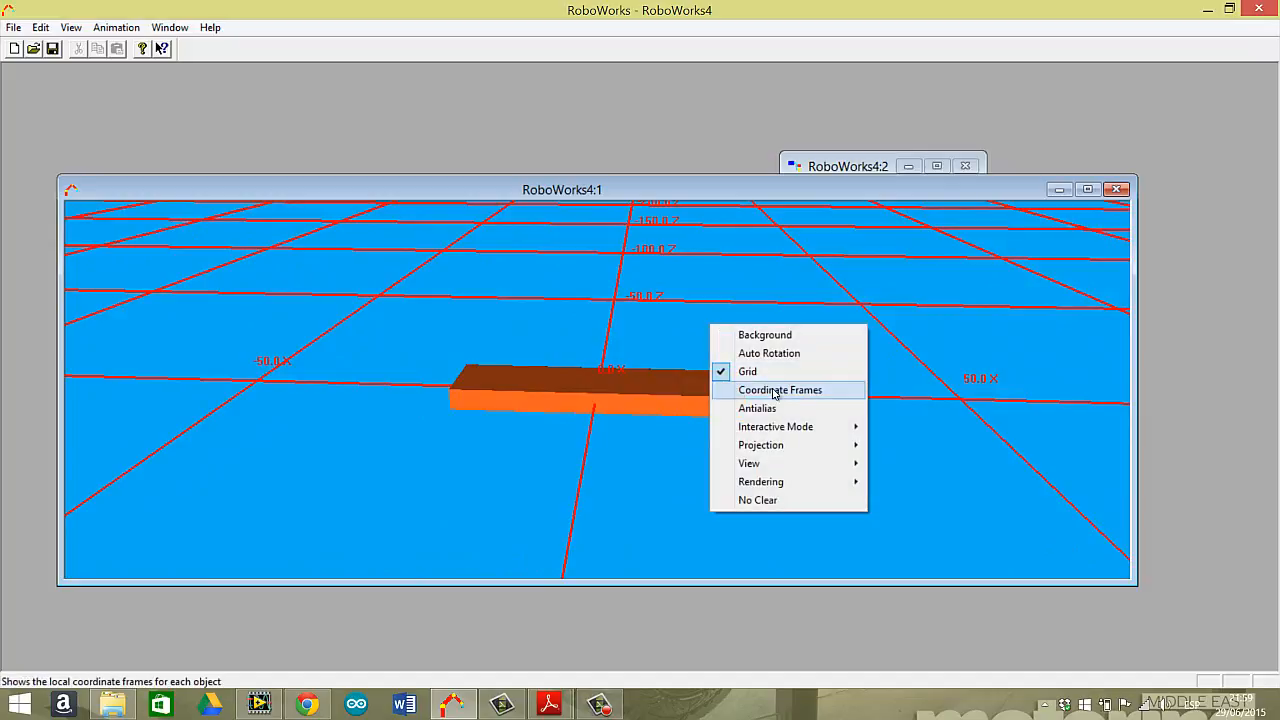
click(728, 295)
right_click(700, 313)
click(720, 280)
Insert a Translation node after the orange cube, along the Y axis with an initial value of 11.5.
double_click(826, 170)
click(847, 202)
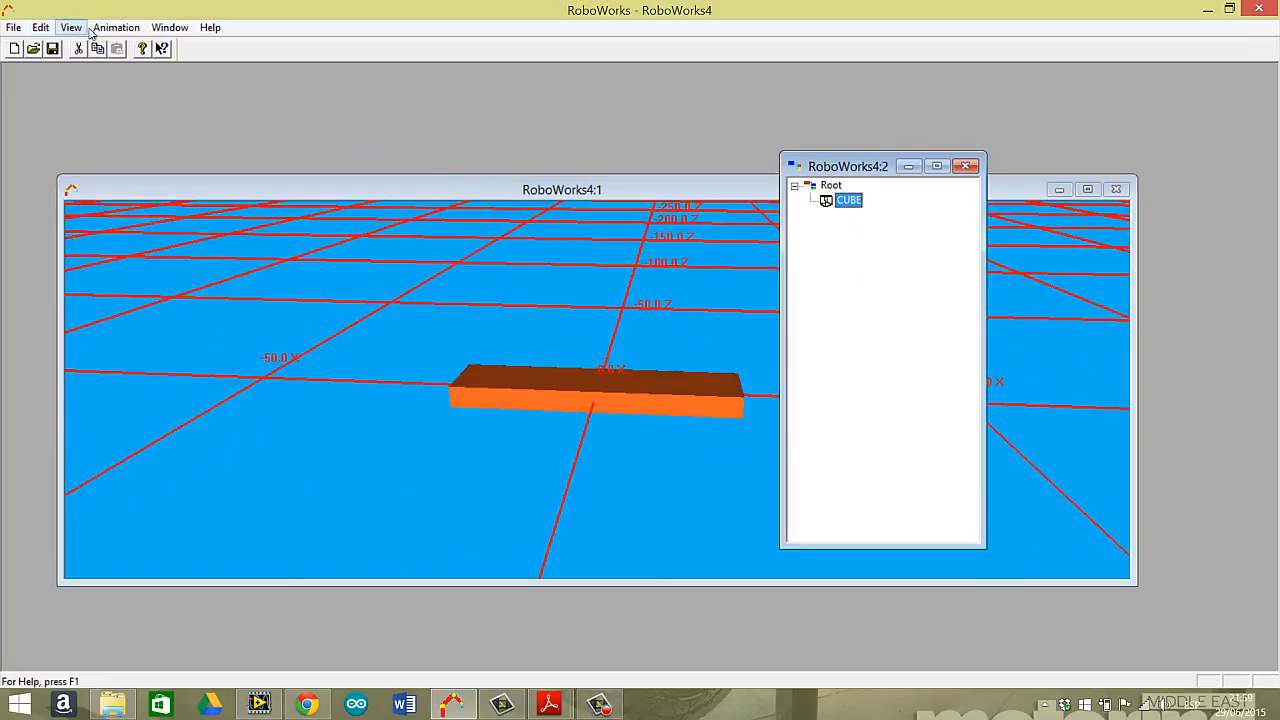
click(40, 27)
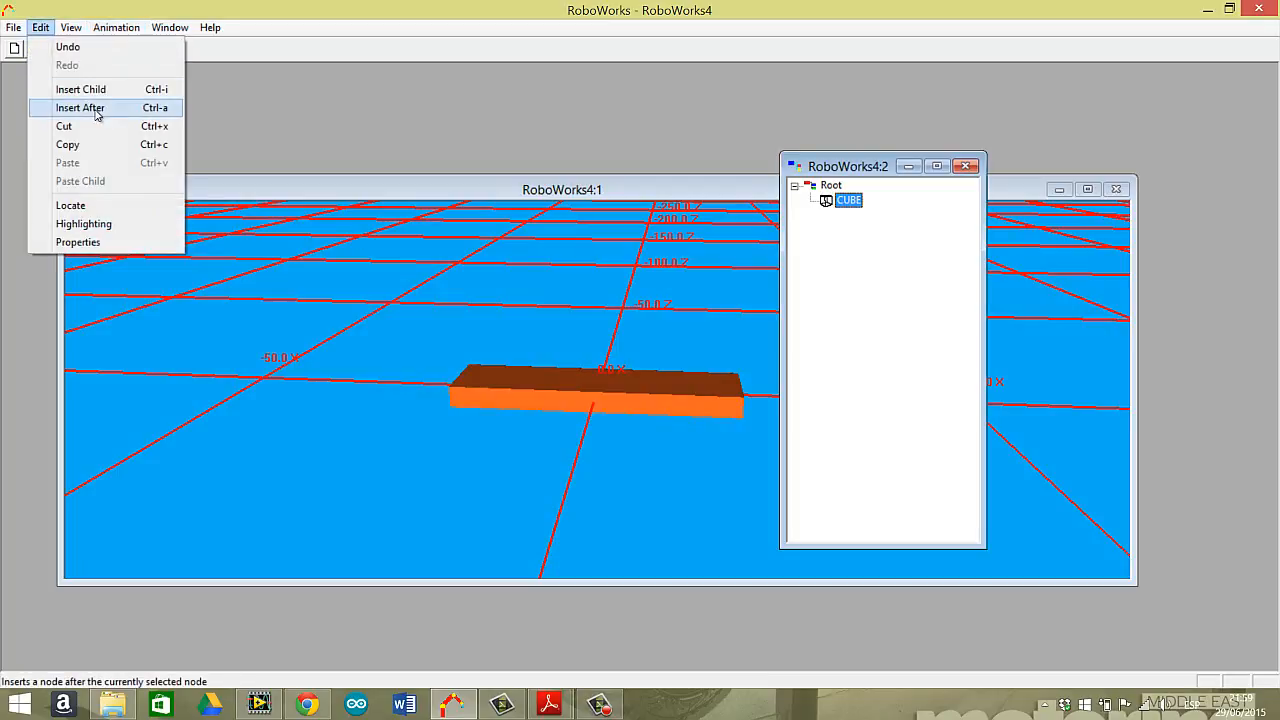
click(97, 108)
click(548, 272)
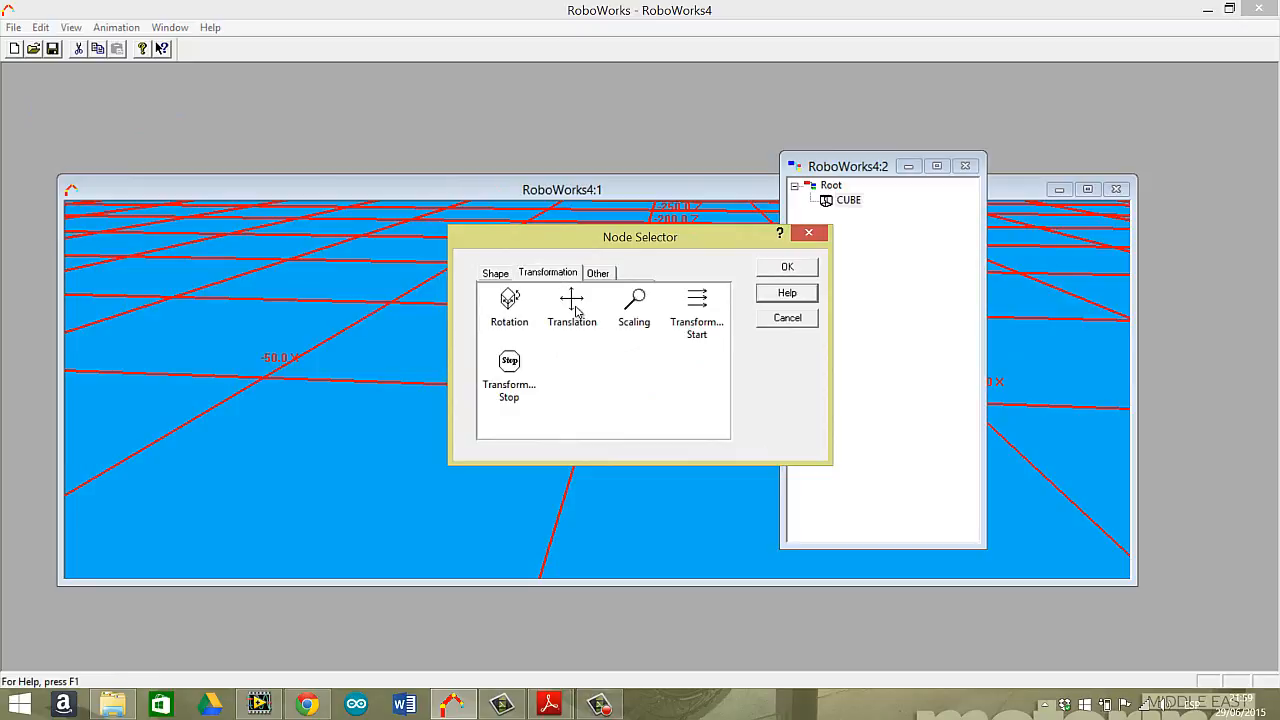
click(573, 310)
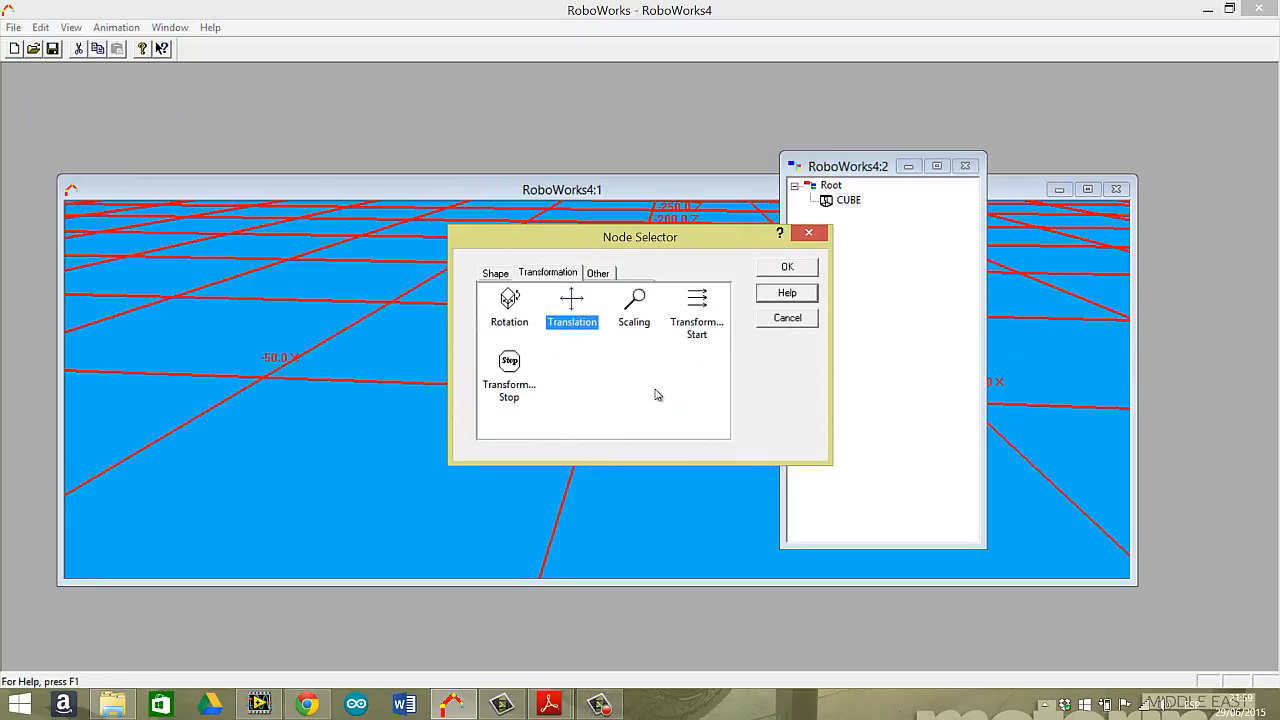
click(785, 267)
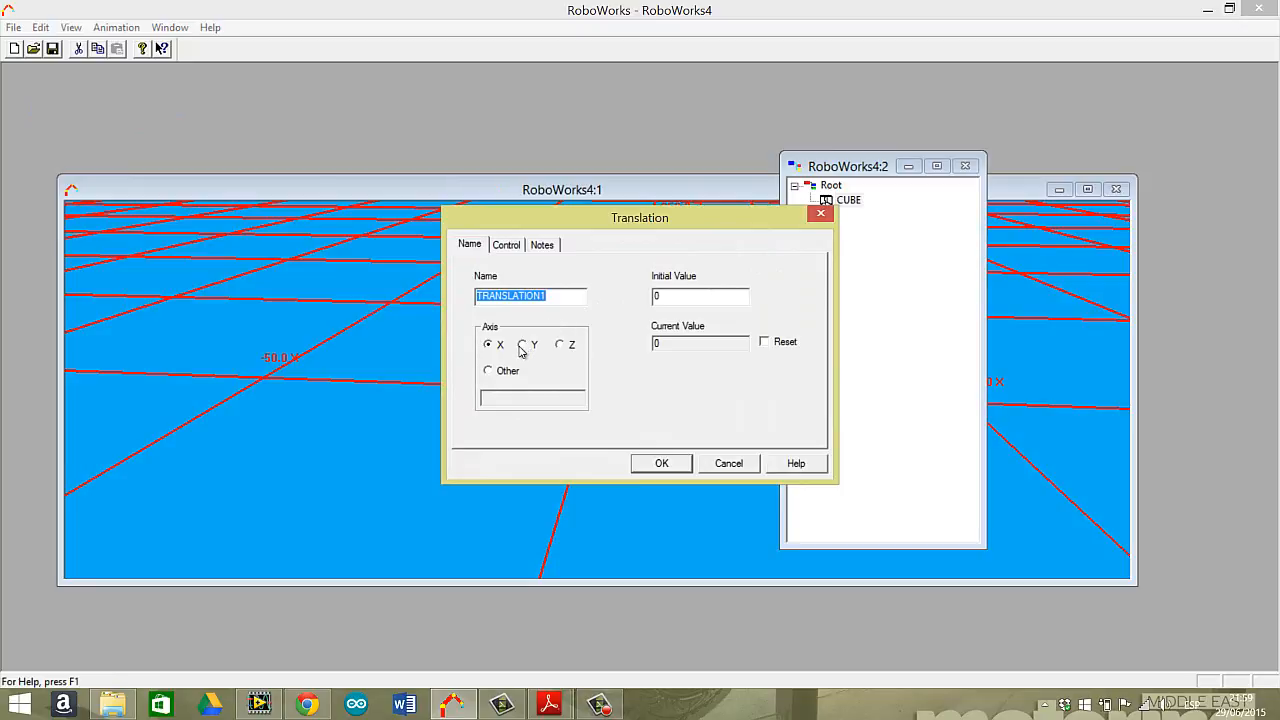
click(522, 344)
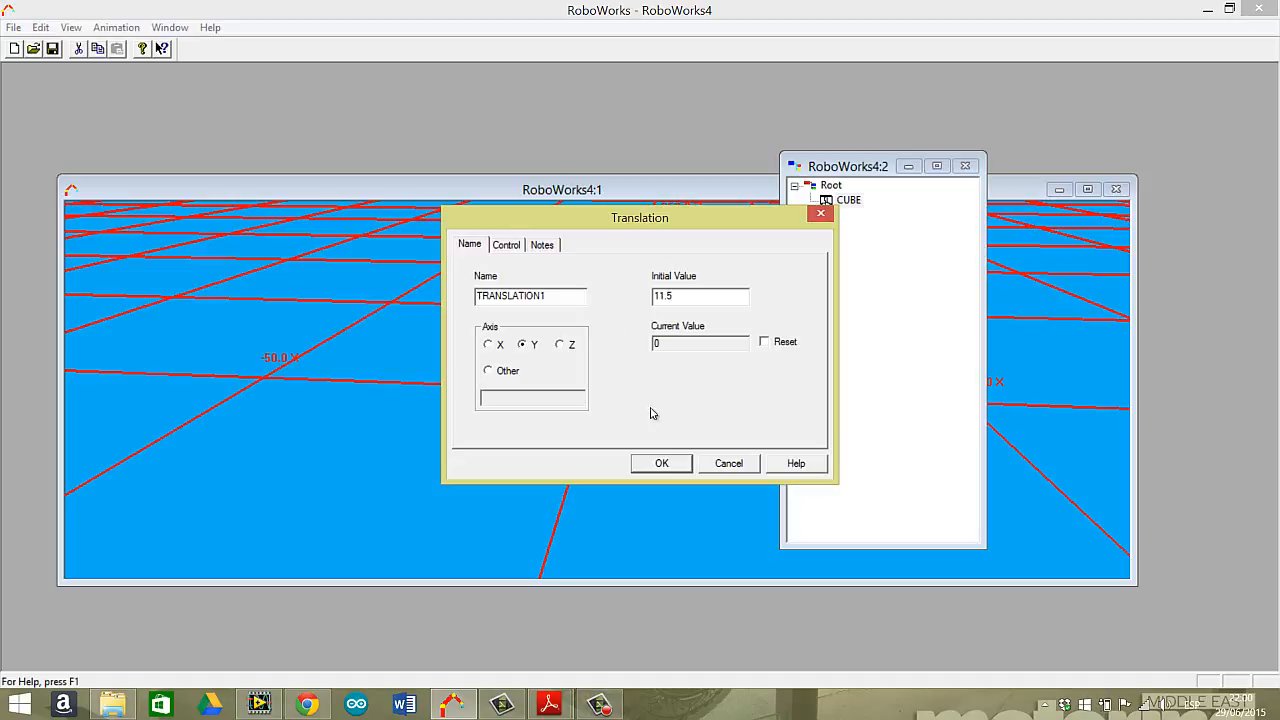
click(661, 463)
Insert a cylinder after the translation node and set its top radius, bottom radius and height.
click(869, 218)
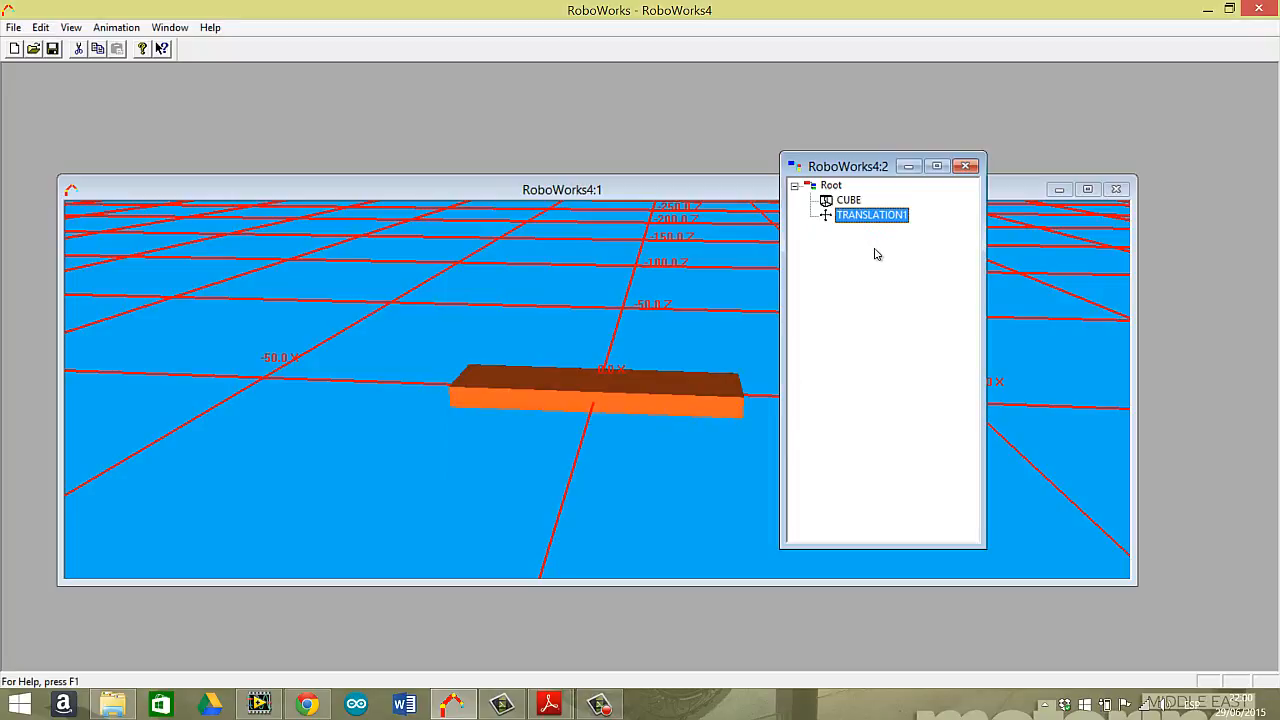
click(40, 27)
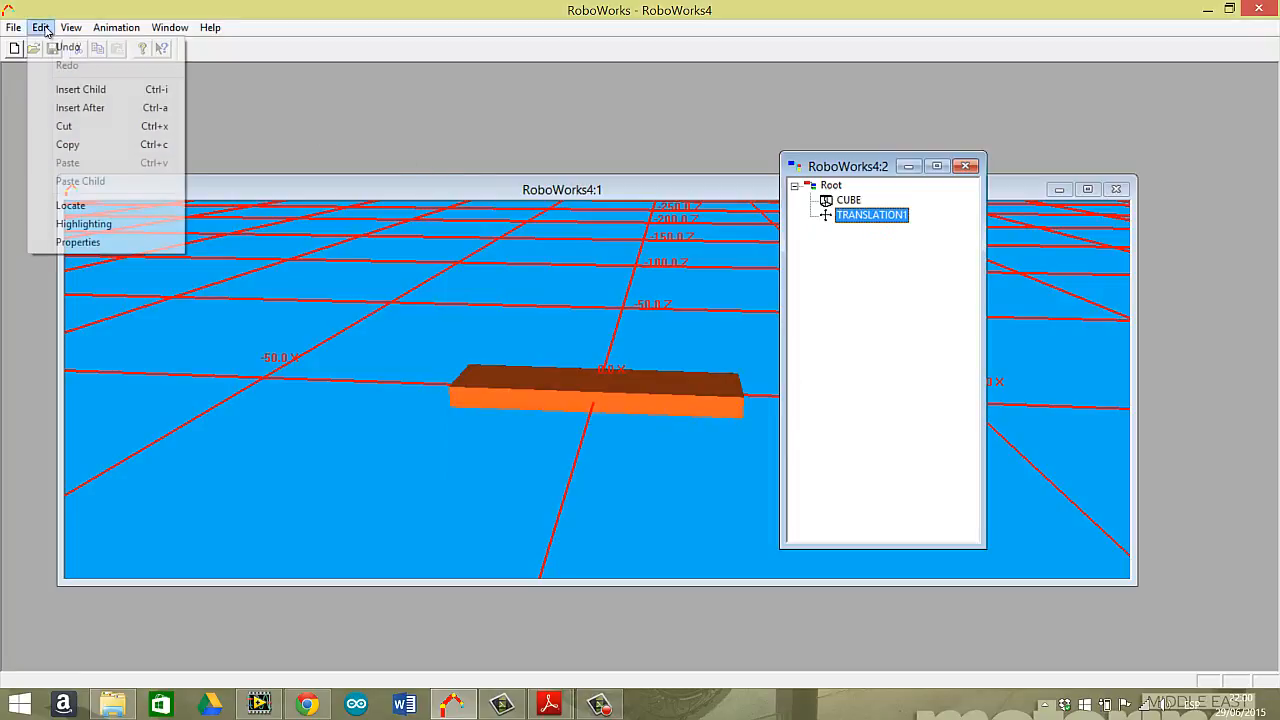
click(112, 109)
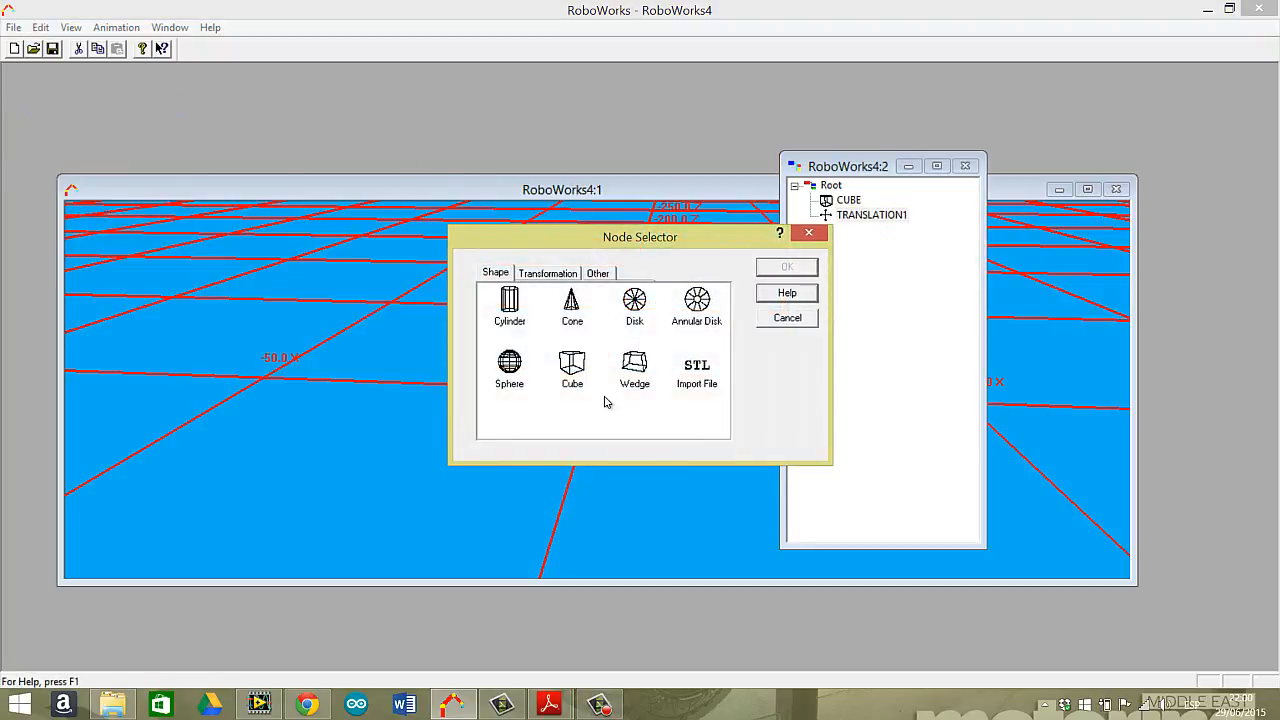
click(510, 310)
click(784, 268)
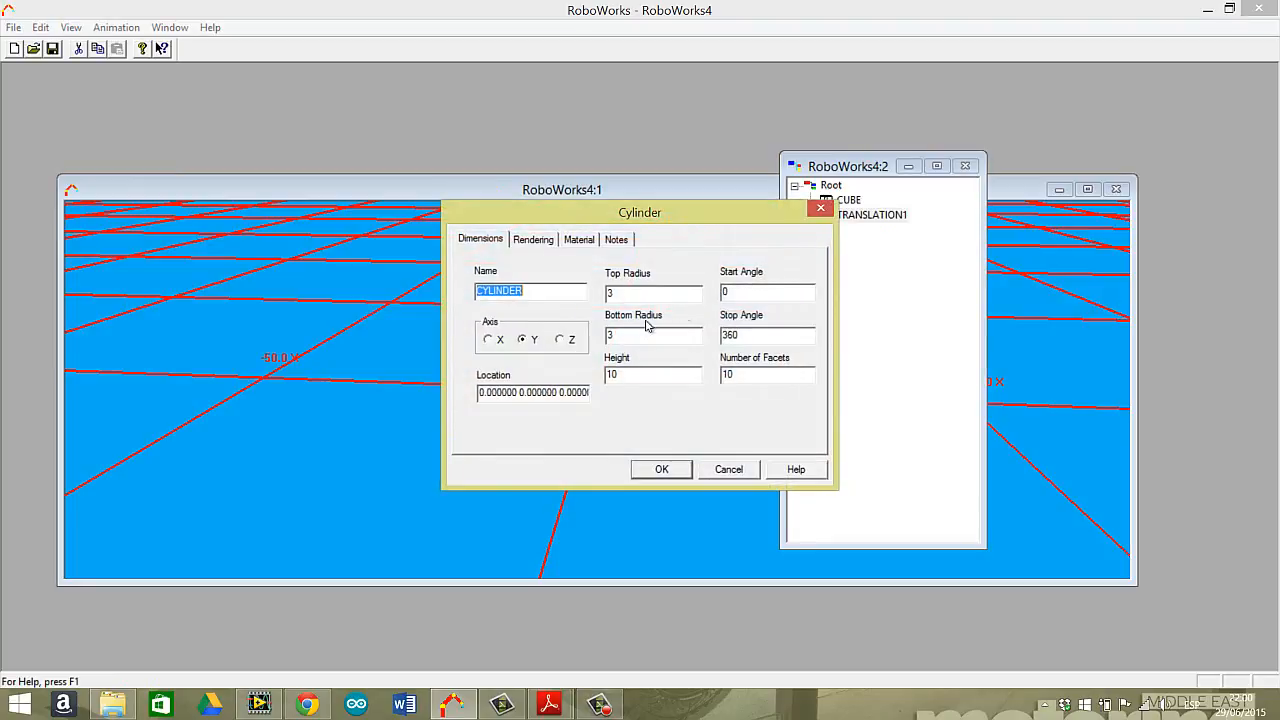
click(641, 300)
click(637, 333)
click(641, 372)
Give the cylinder the Bright Blue material and create it.
click(580, 240)
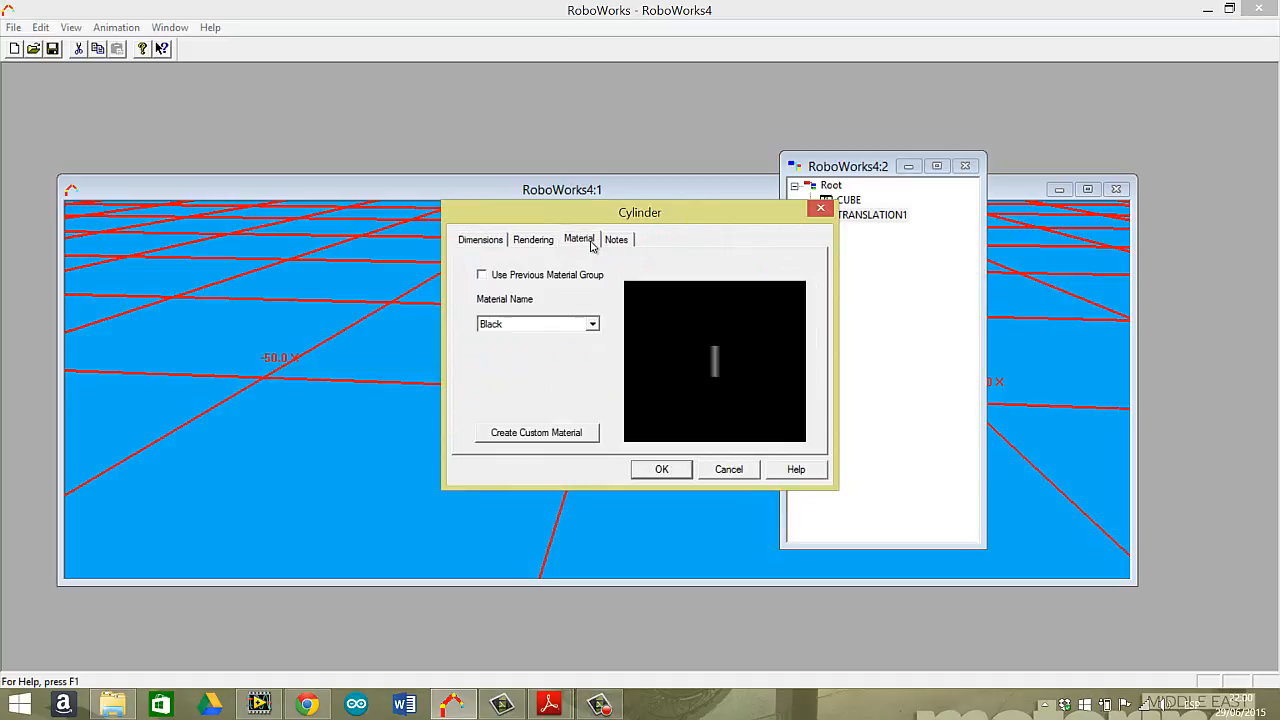
click(592, 324)
click(537, 374)
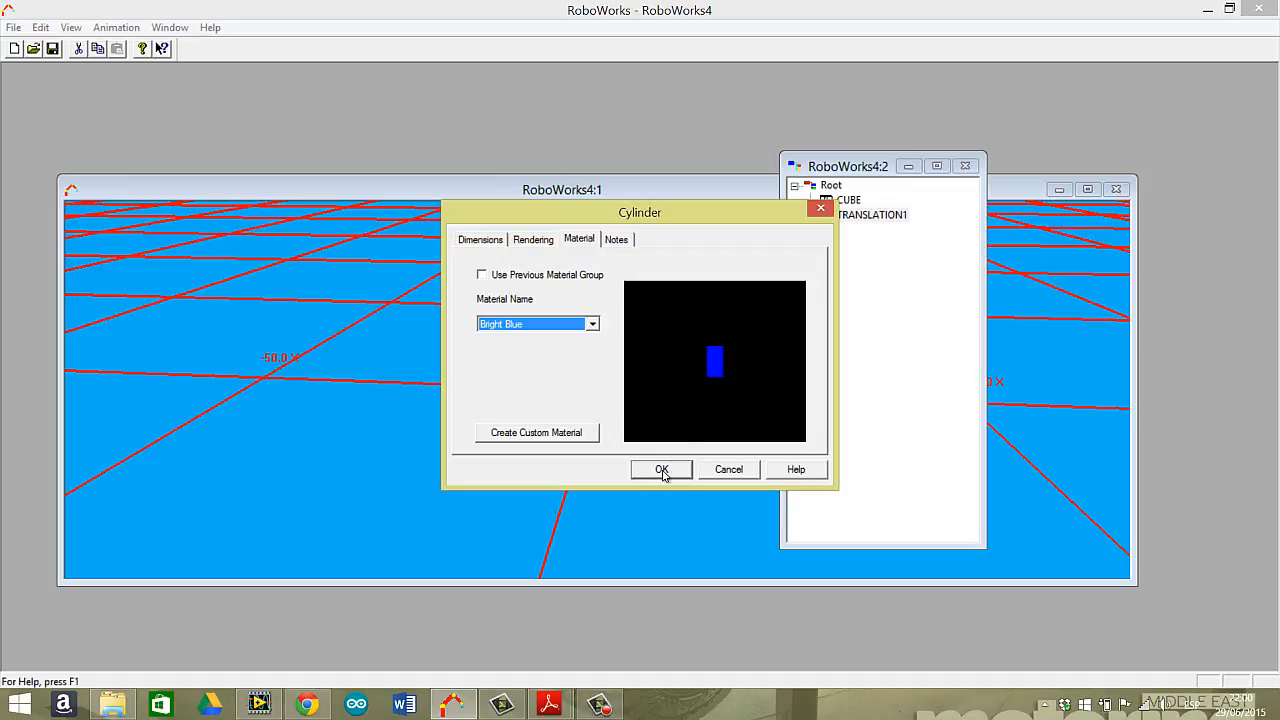
click(662, 470)
mouse_move(666, 394)
mouse_down()
mouse_move(635, 380)
mouse_move(666, 386)
mouse_move(689, 369)
mouse_move(643, 391)
mouse_move(671, 386)
mouse_move(660, 389)
mouse_up()
Insert a second Translation node after the blue cylinder.
click(825, 168)
click(868, 232)
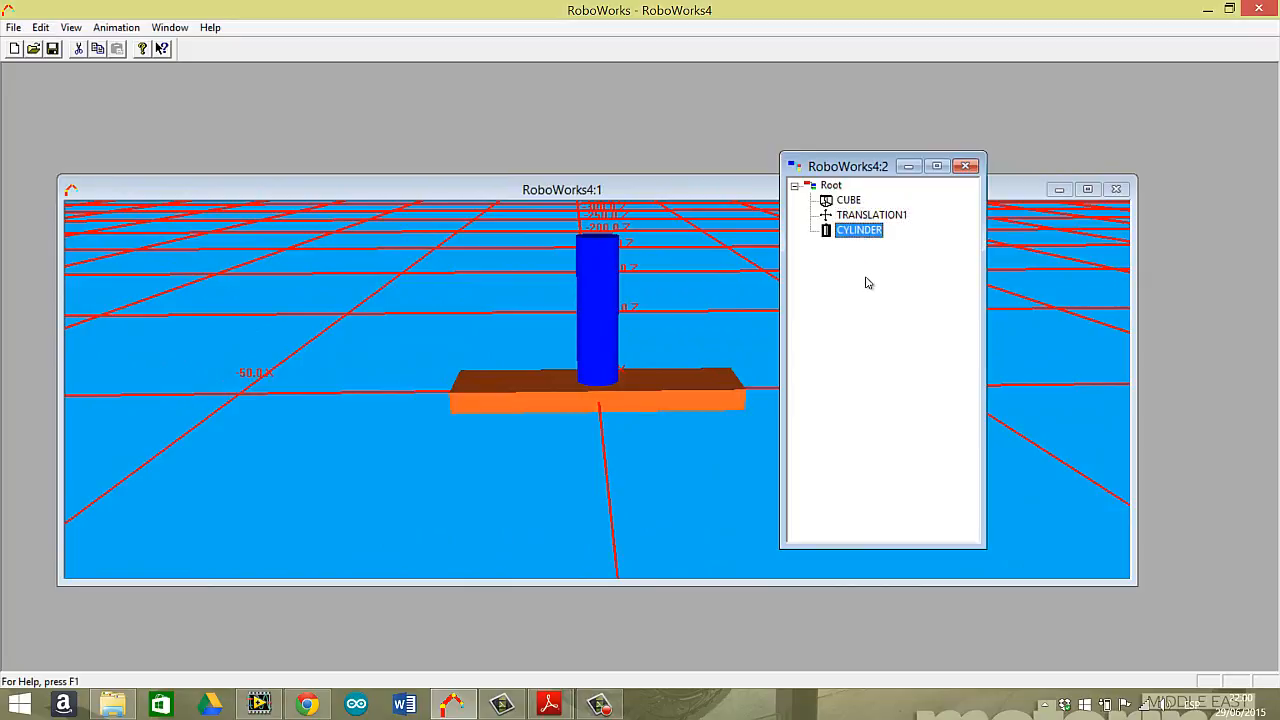
click(720, 189)
click(834, 172)
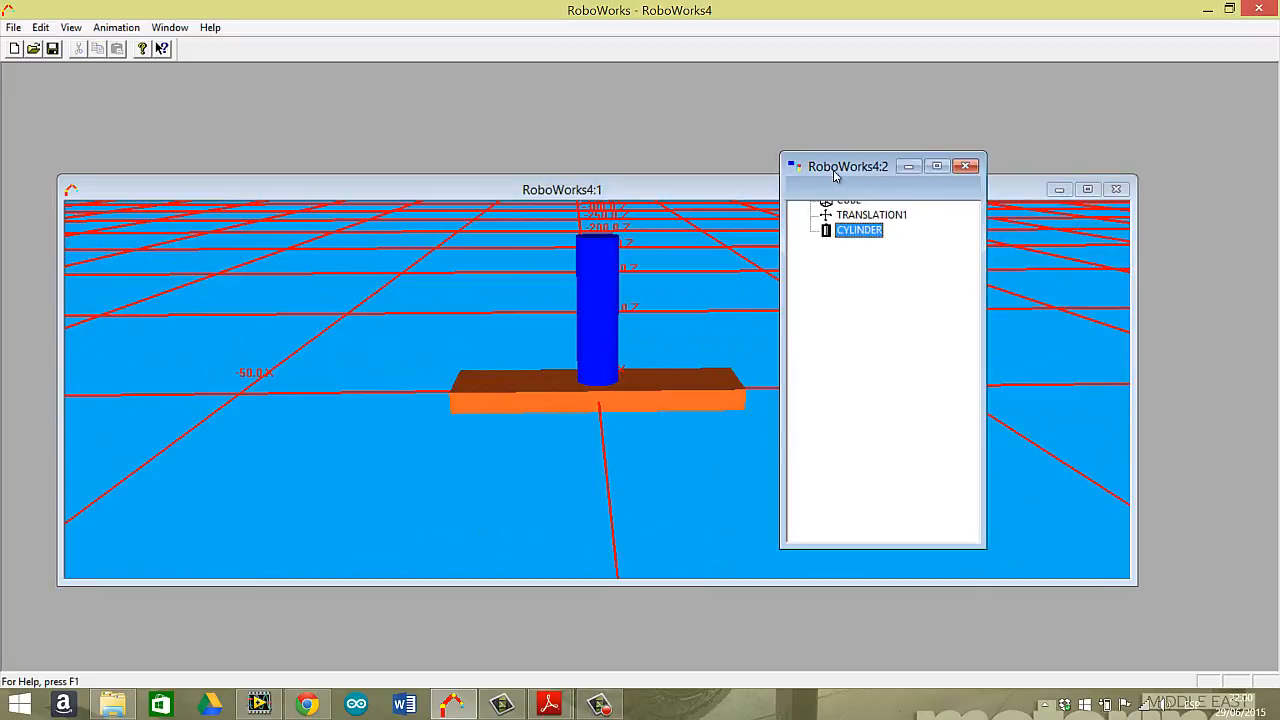
click(41, 28)
click(85, 106)
click(572, 275)
click(576, 306)
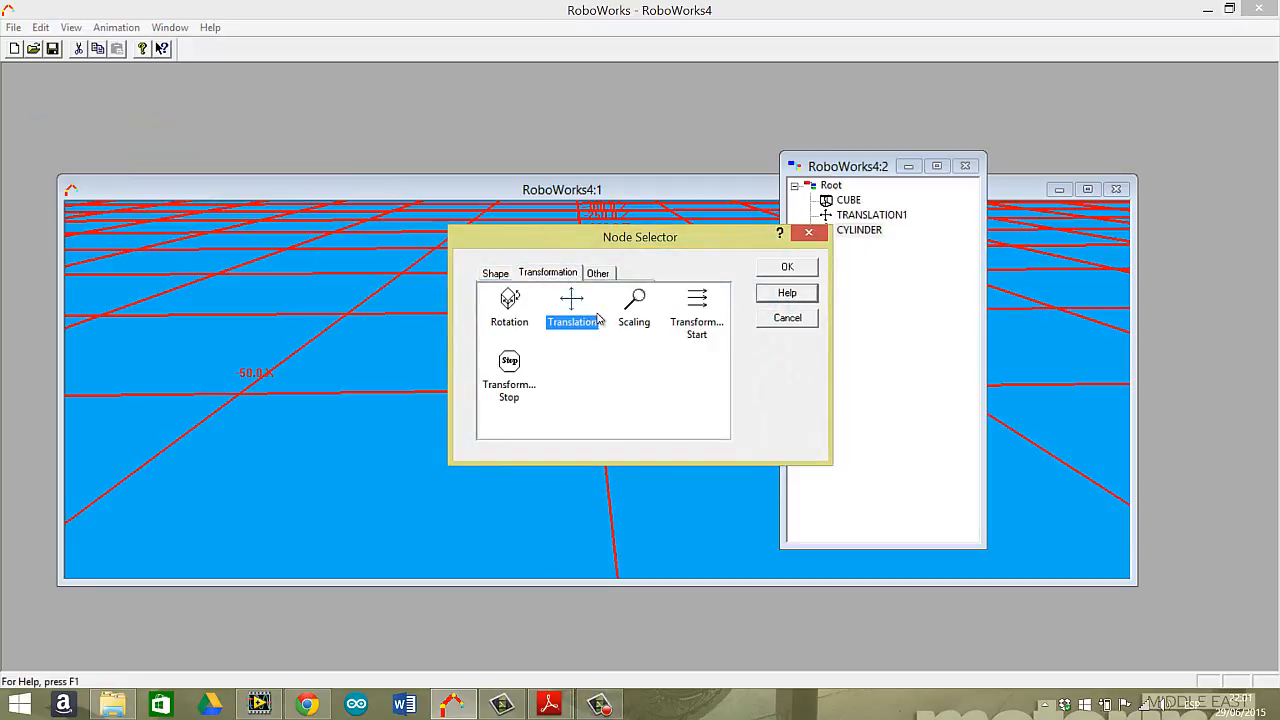
click(789, 267)
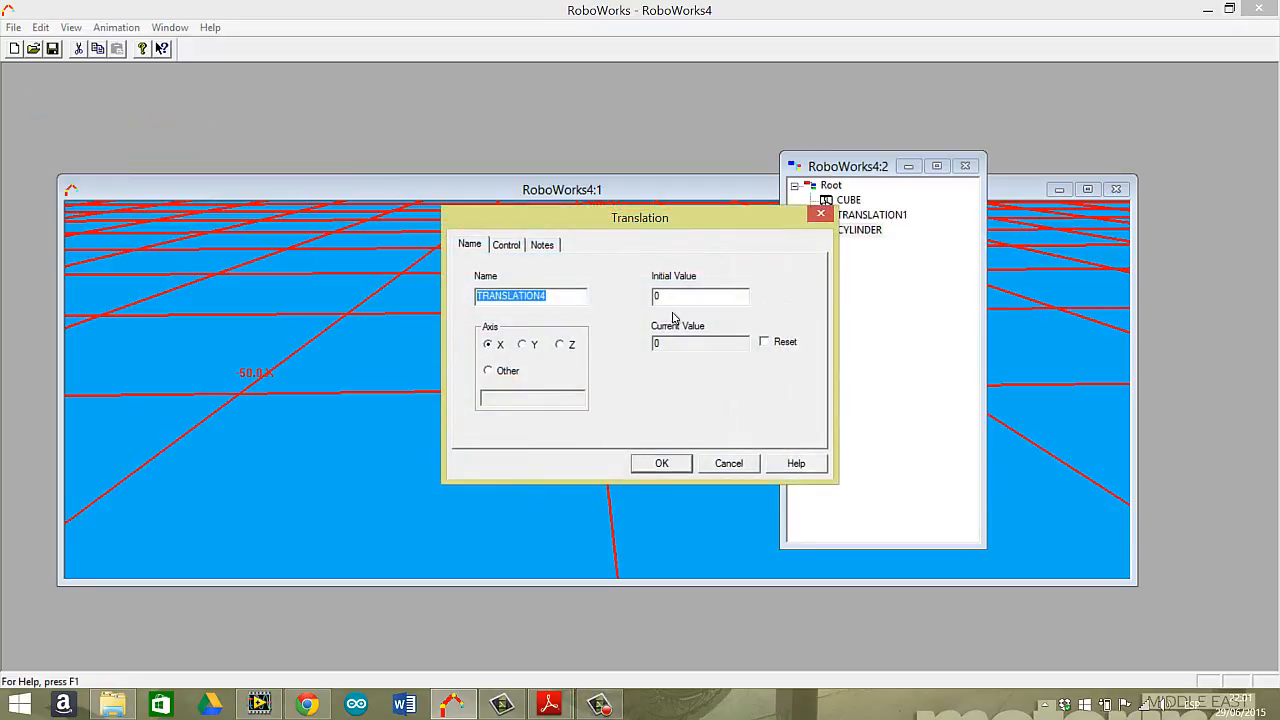
Set the second translation to the Y axis with an initial value of 13 and create it.
click(530, 345)
click(700, 296)
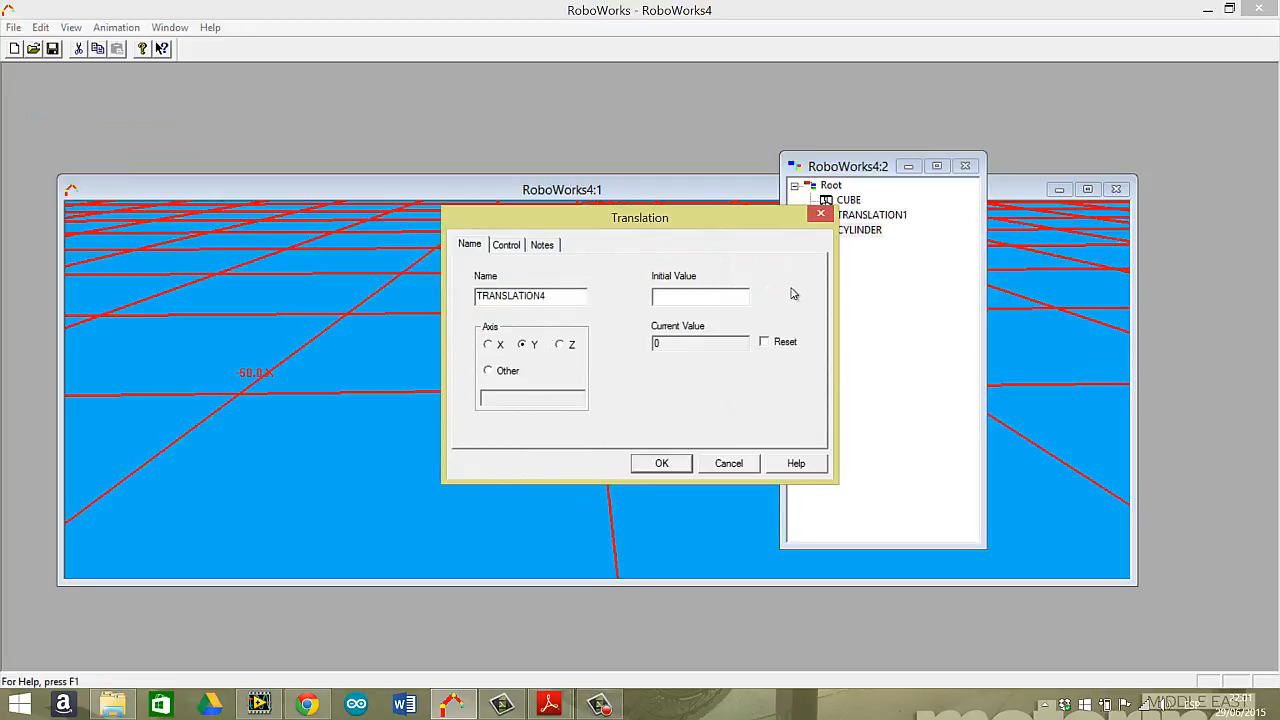
mouse_move(712, 221)
mouse_down()
mouse_move(690, 270)
mouse_move(711, 274)
mouse_move(698, 288)
mouse_move(708, 262)
mouse_move(732, 275)
mouse_move(706, 214)
mouse_up()
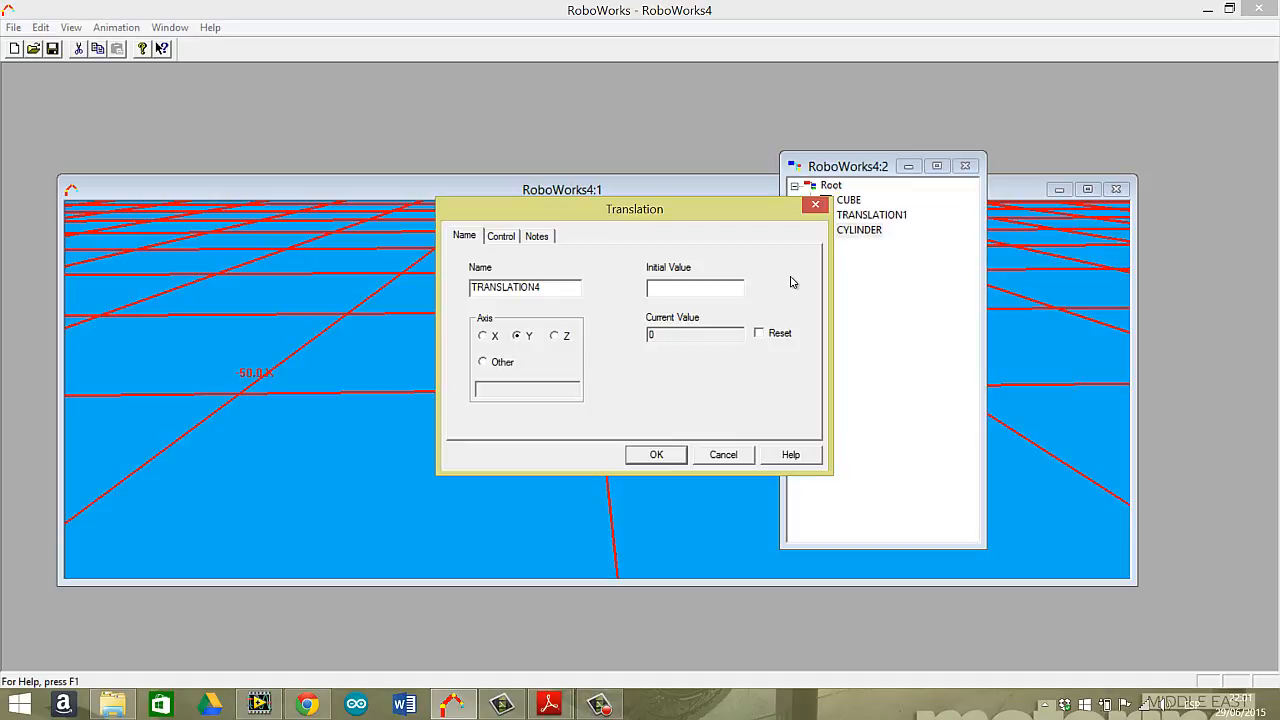
drag(672, 211, 934, 262)
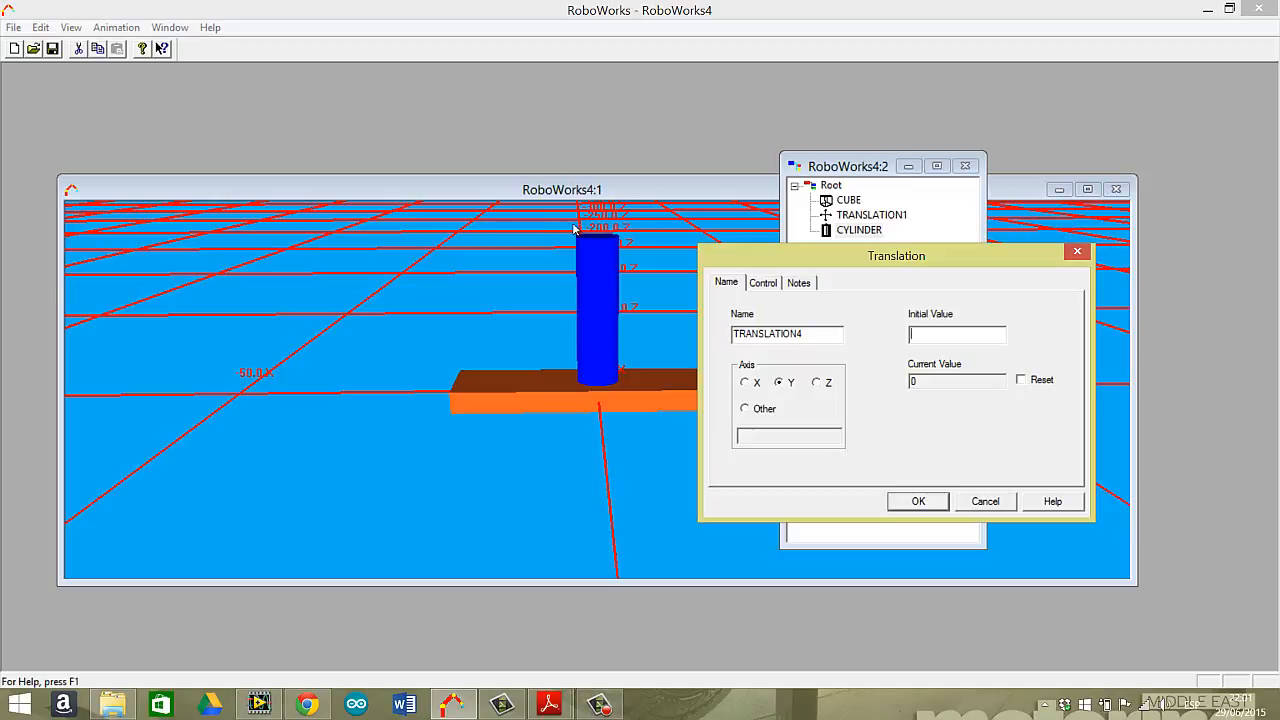
click(931, 332)
text(13)
click(917, 502)
Insert another cylinder after the second translation, with a height of 8 and oriented along the X axis.
click(886, 247)
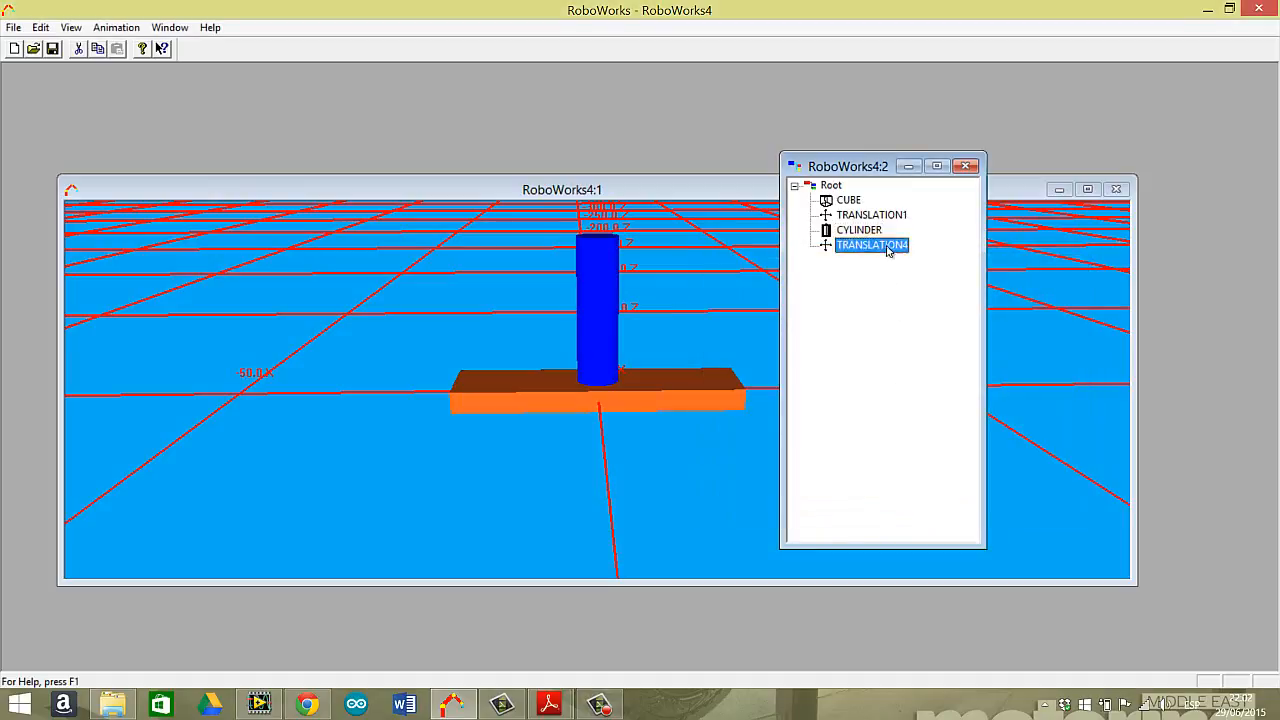
click(40, 27)
click(100, 106)
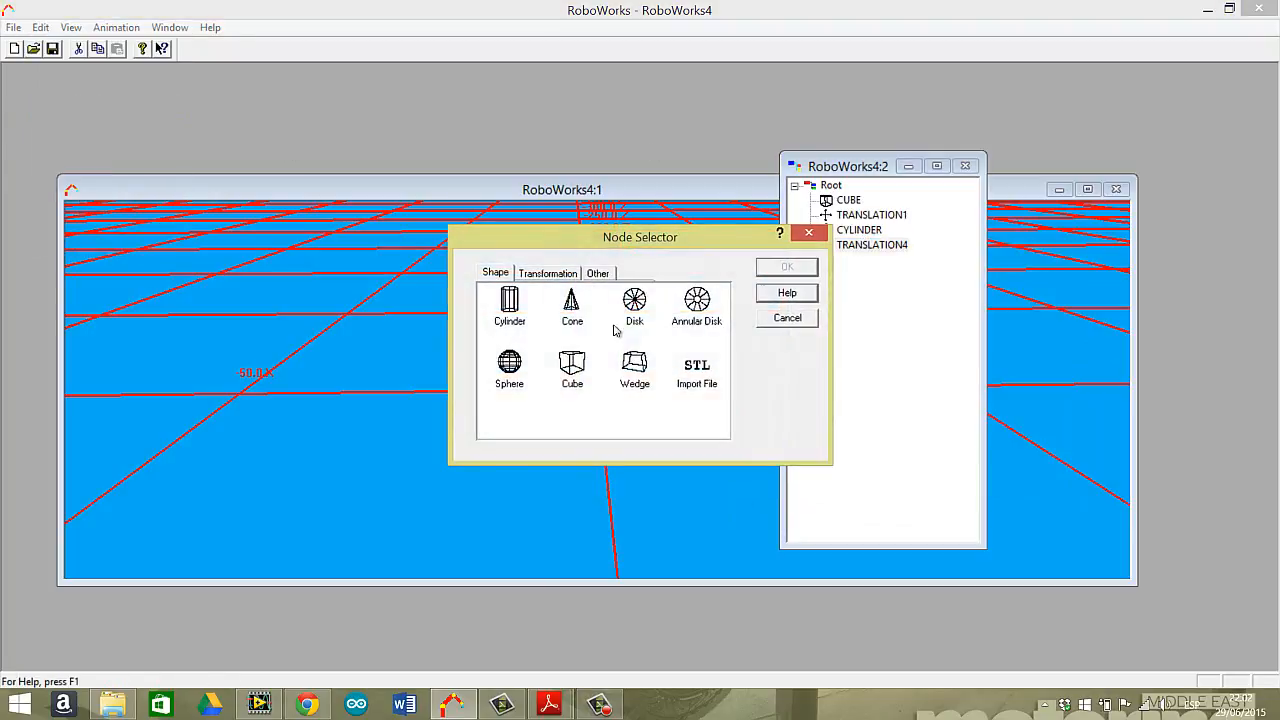
click(511, 308)
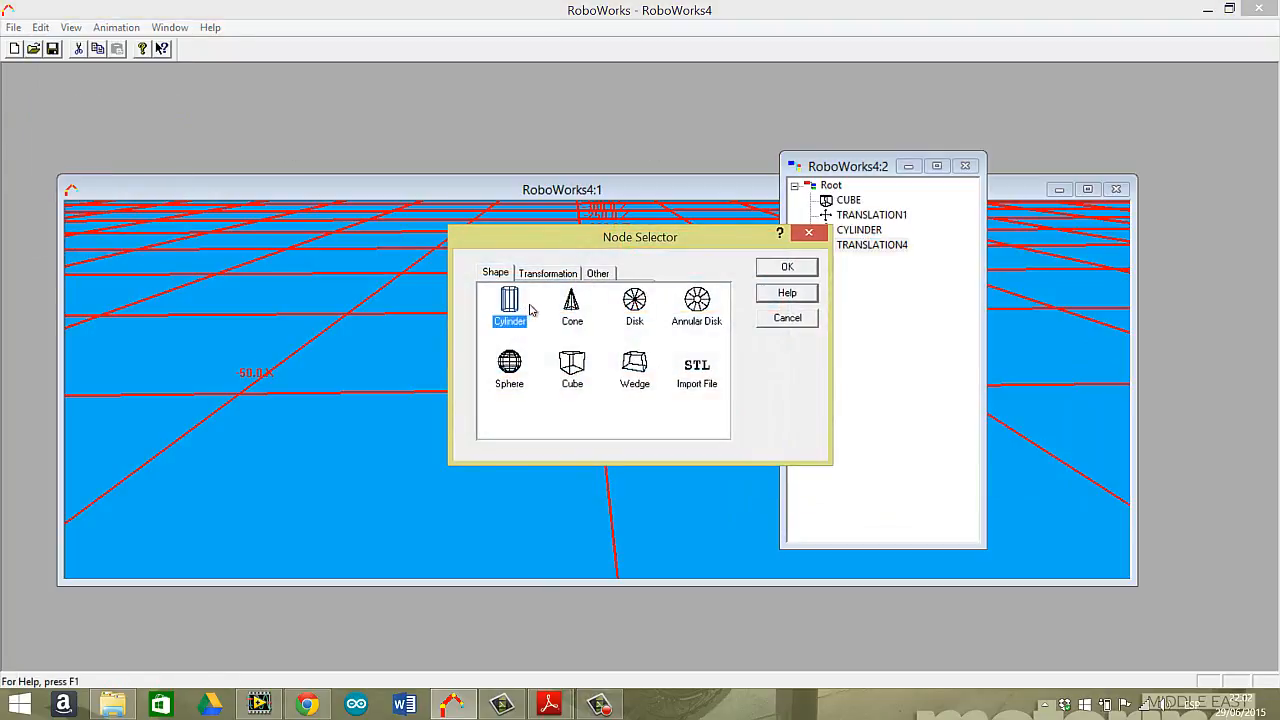
click(787, 267)
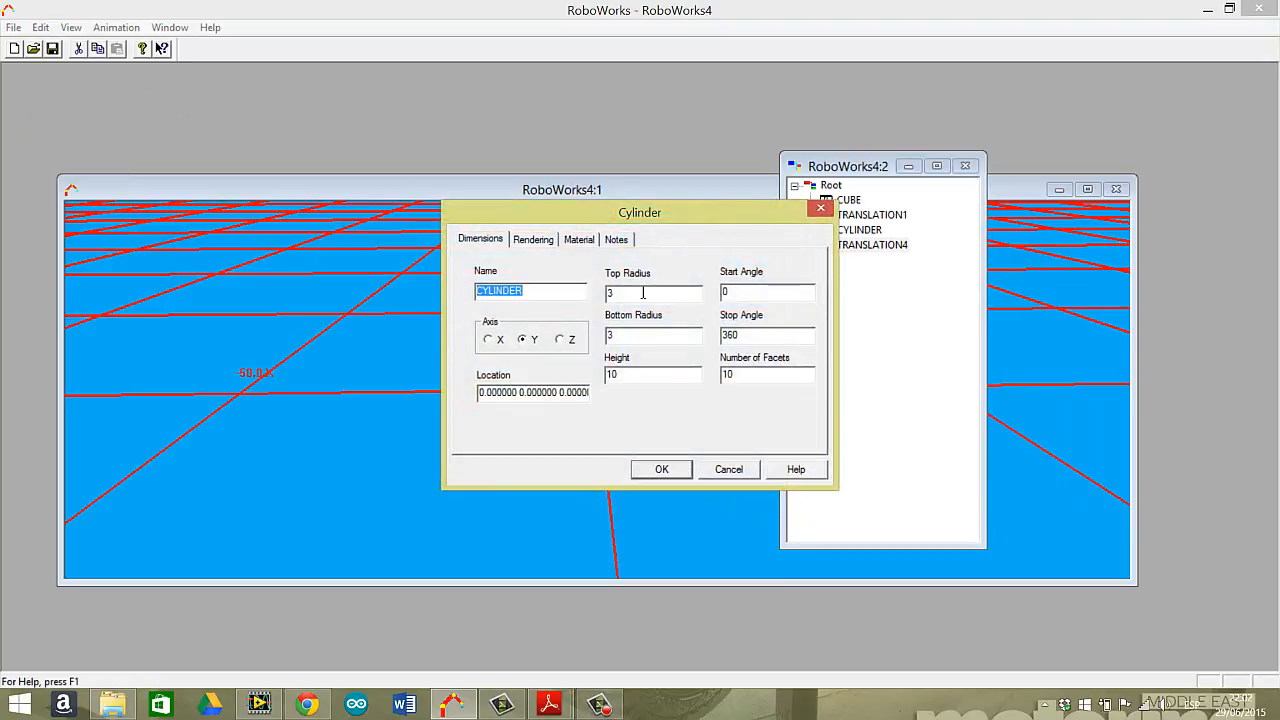
click(635, 373)
text(8)
click(499, 342)
Give the X-axis cylinder the Bright Green material and create it.
click(586, 241)
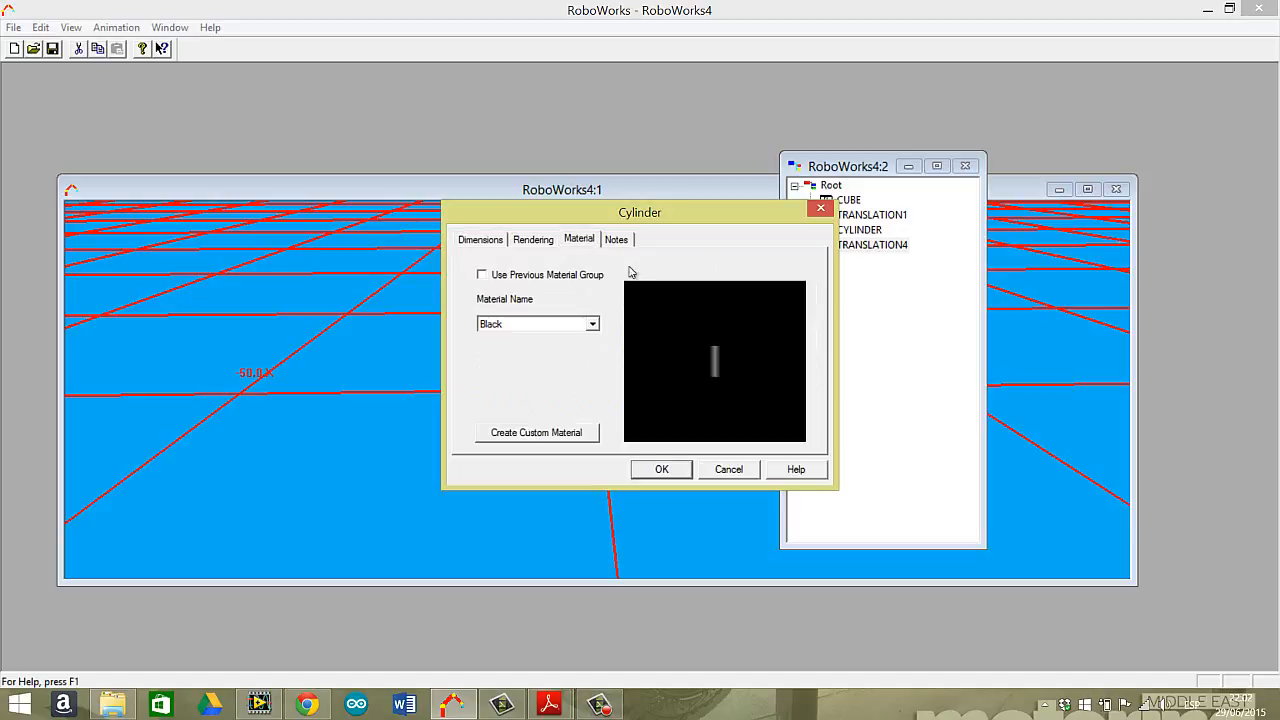
click(592, 324)
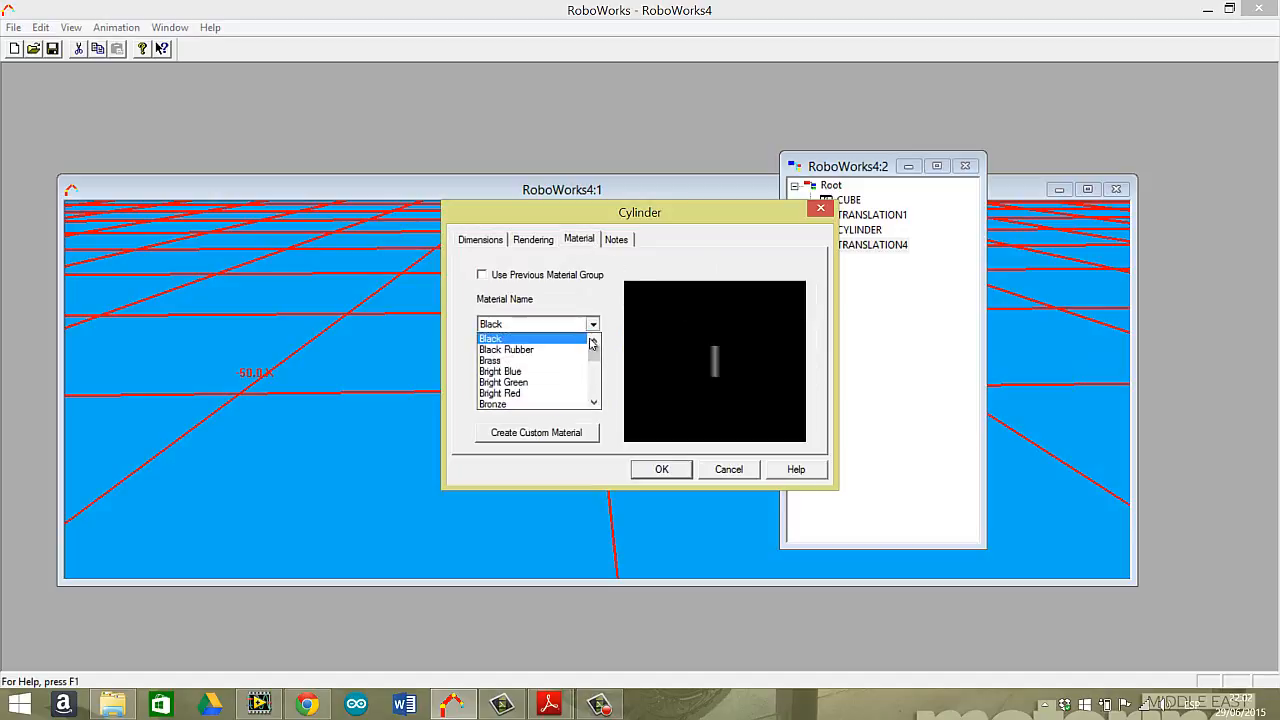
click(563, 383)
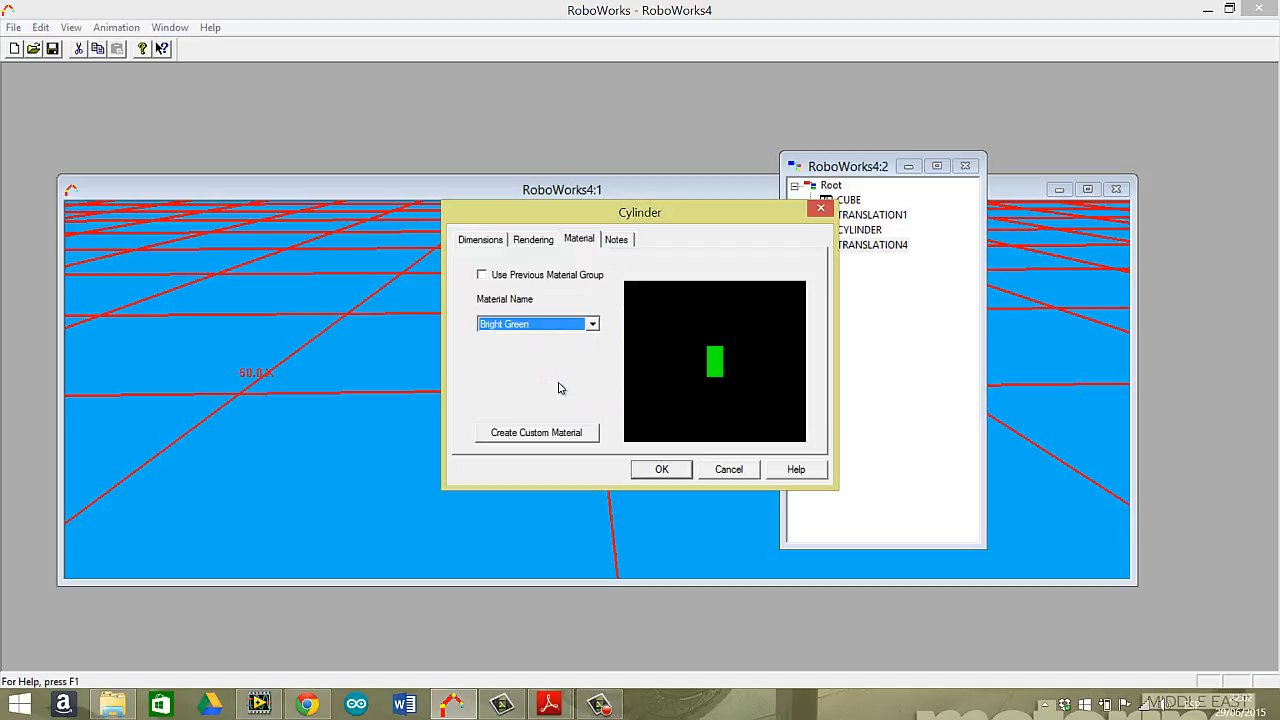
click(670, 470)
click(620, 289)
drag(620, 289, 660, 262)
Insert a Translation node after the green cylinder, along the Y axis with an initial value of 8.
click(818, 166)
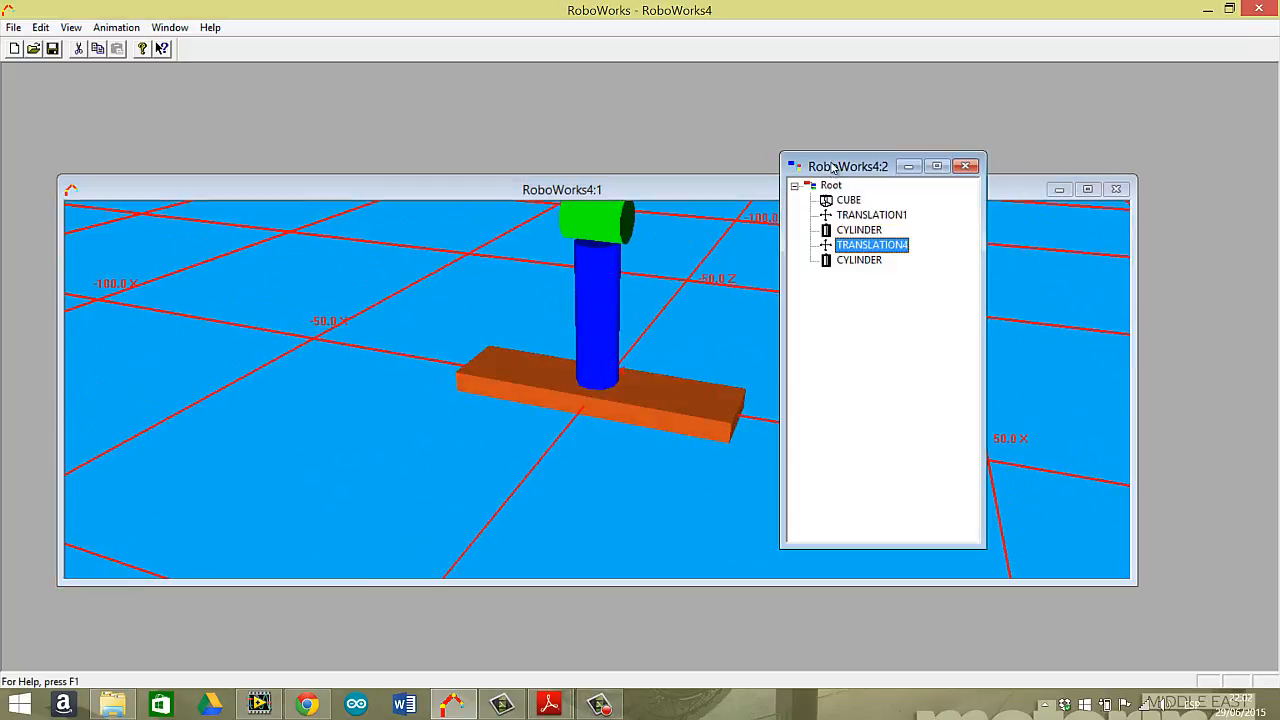
click(860, 262)
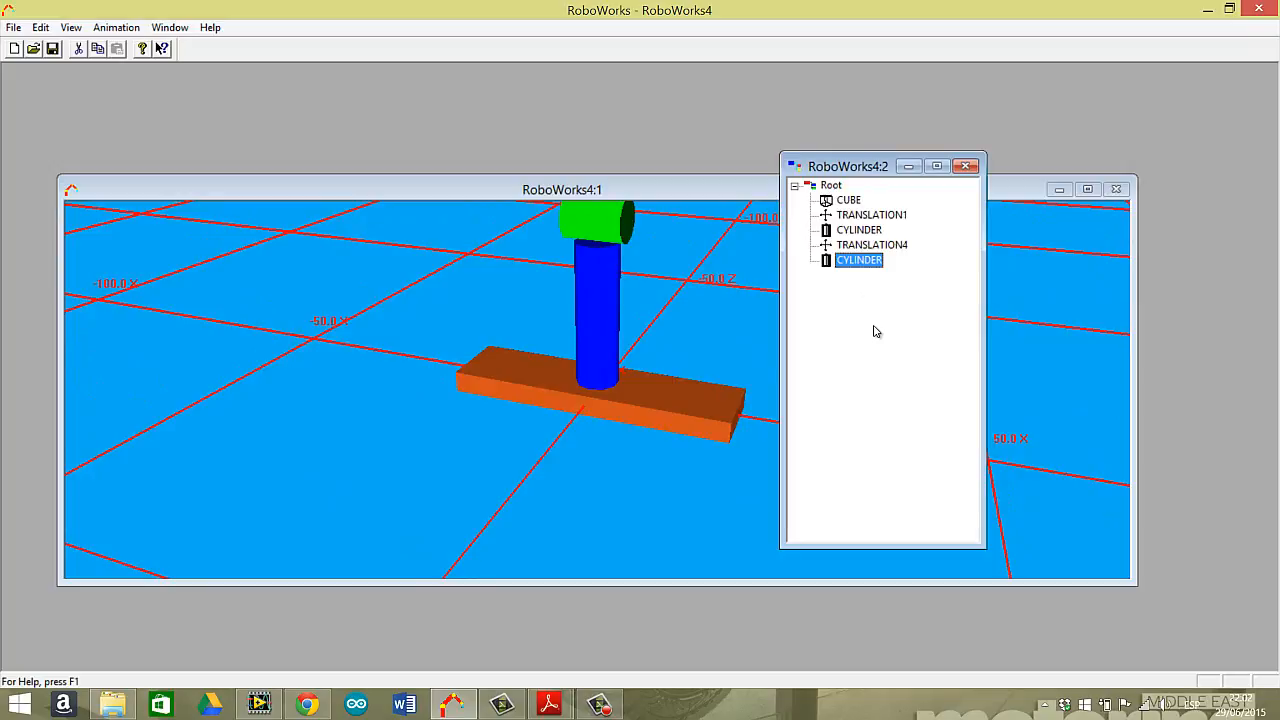
click(40, 27)
click(80, 107)
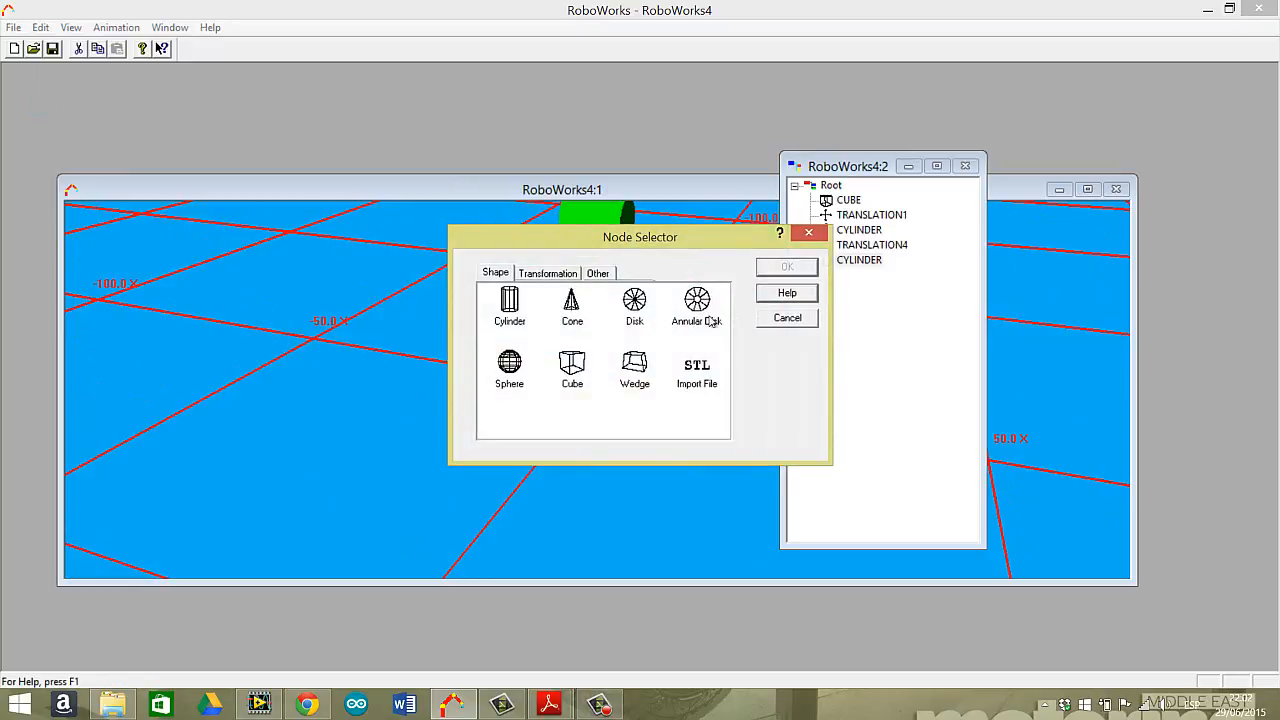
click(548, 273)
click(574, 305)
click(787, 267)
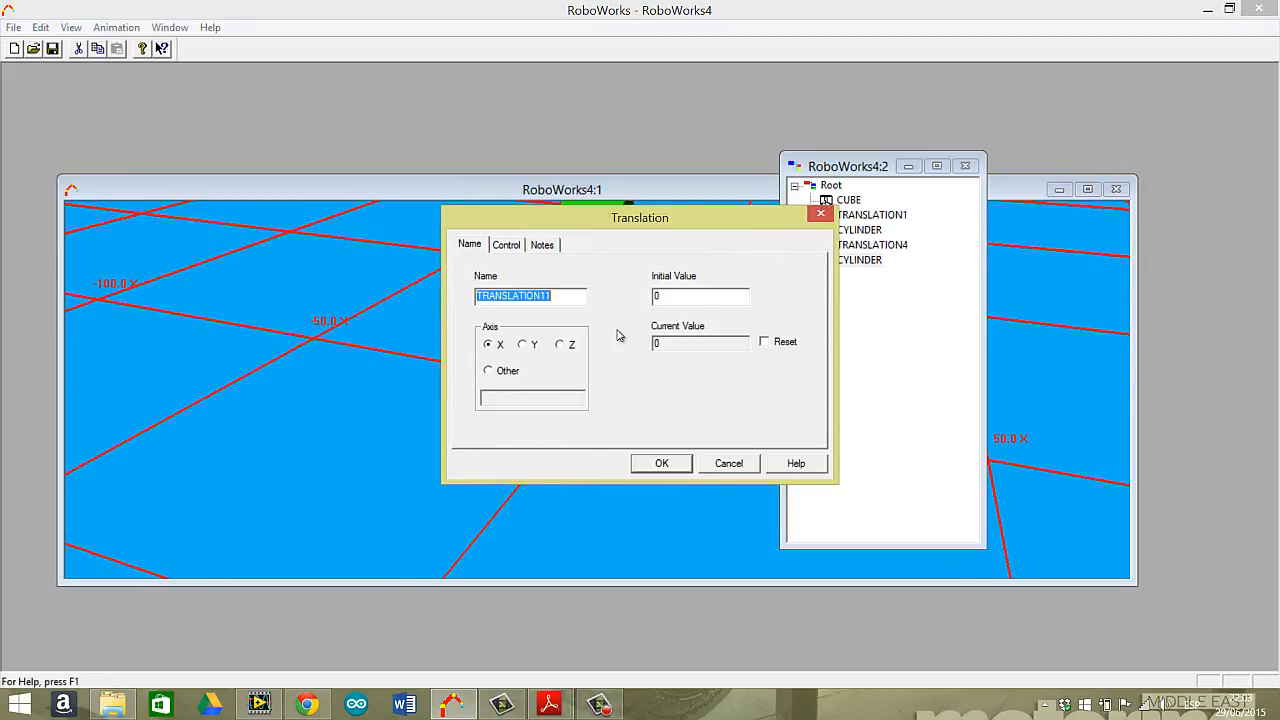
click(528, 348)
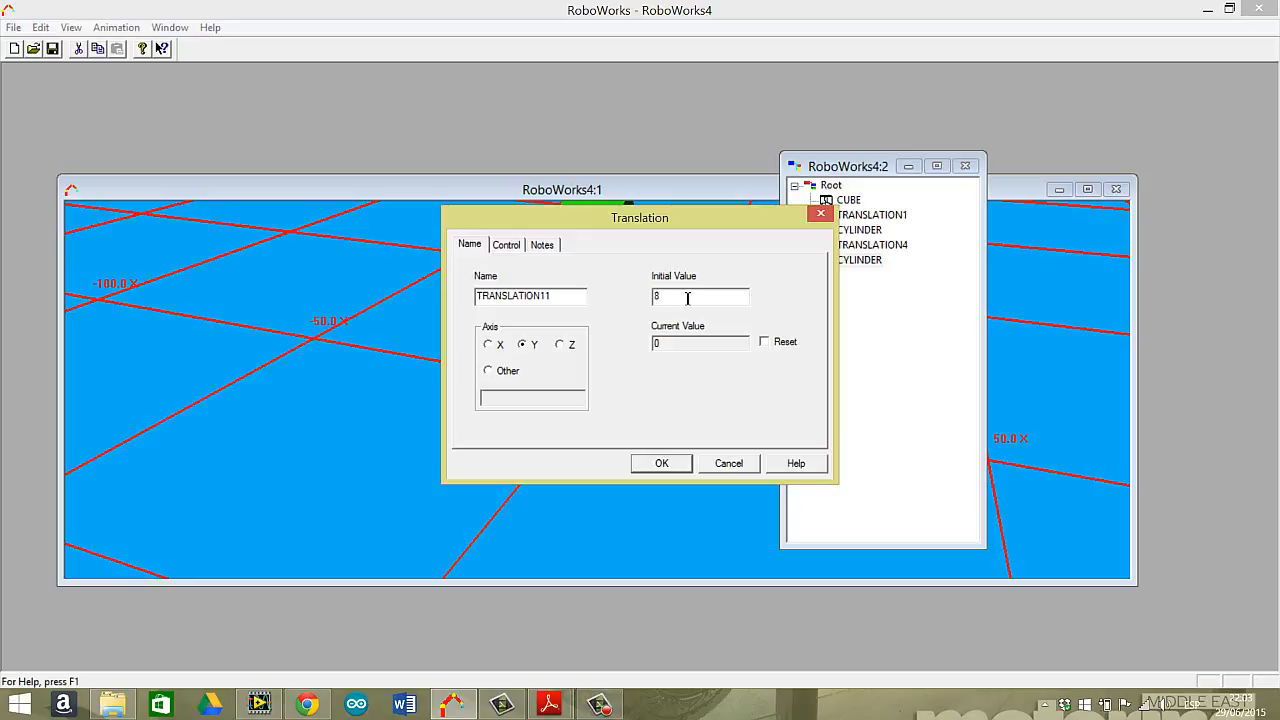
click(662, 464)
Insert a cube after the last translation node, with width 10, height 10 and depth 2.
click(874, 276)
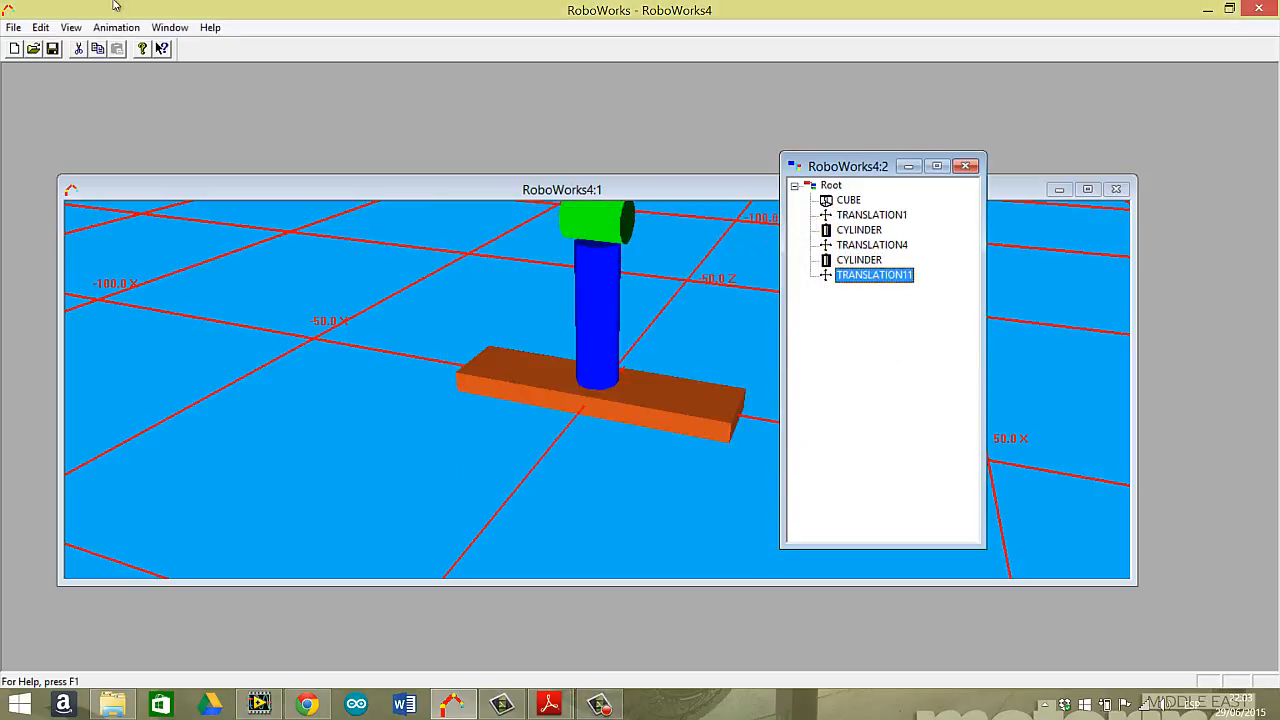
click(40, 27)
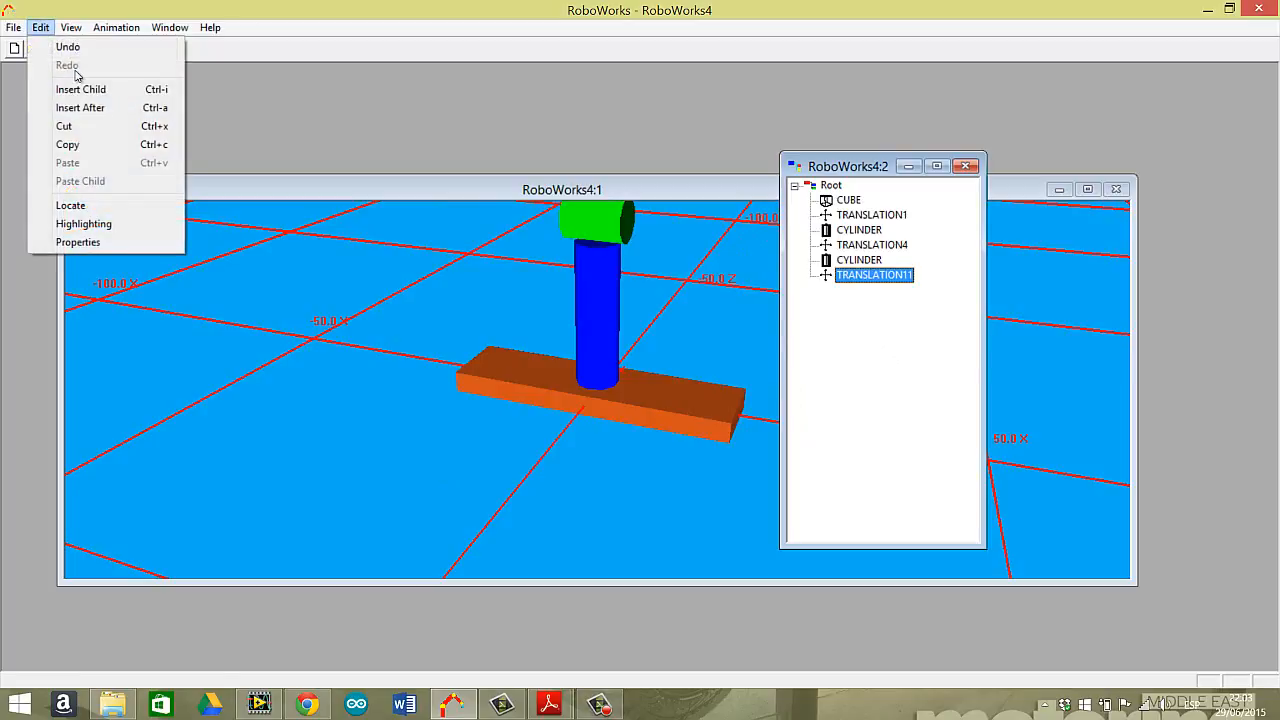
click(115, 108)
double_click(575, 370)
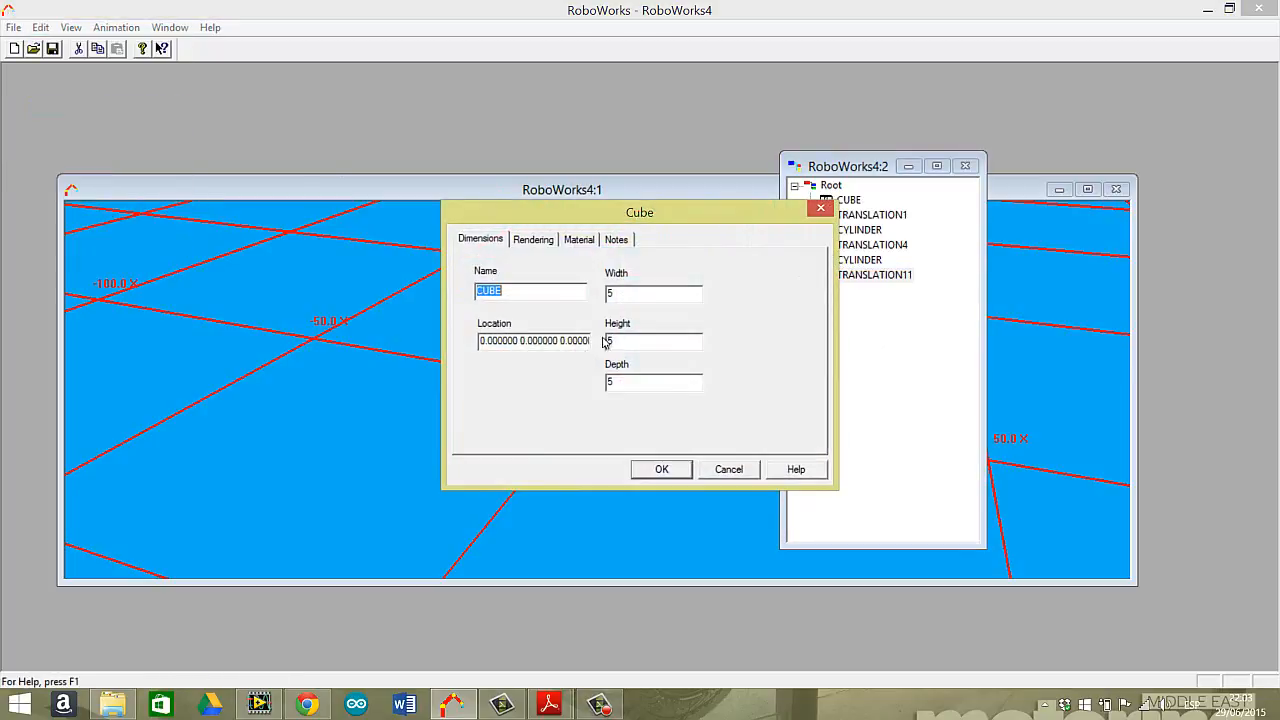
click(644, 294)
Give the new cube a red material and create it.
click(579, 240)
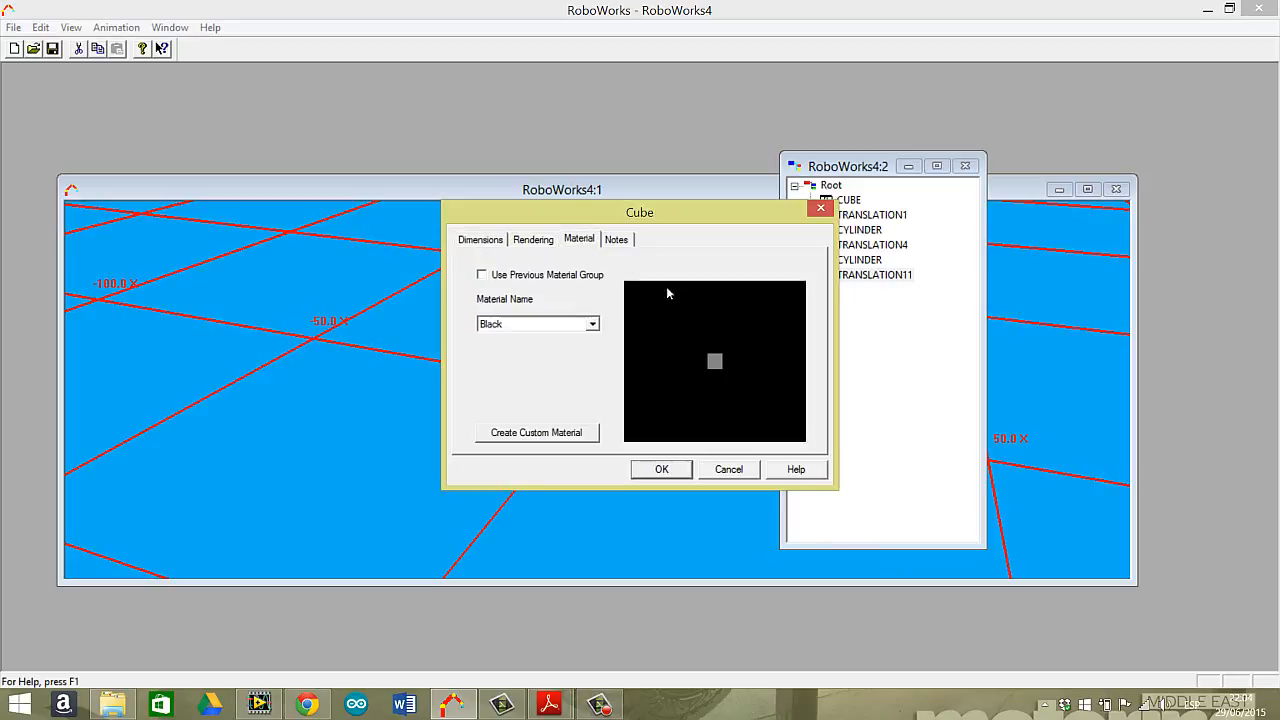
click(592, 324)
click(530, 393)
click(661, 469)
Set the 3D view's interactive mode to zooming and zoom out to examine the whole stacked model.
drag(657, 306, 674, 266)
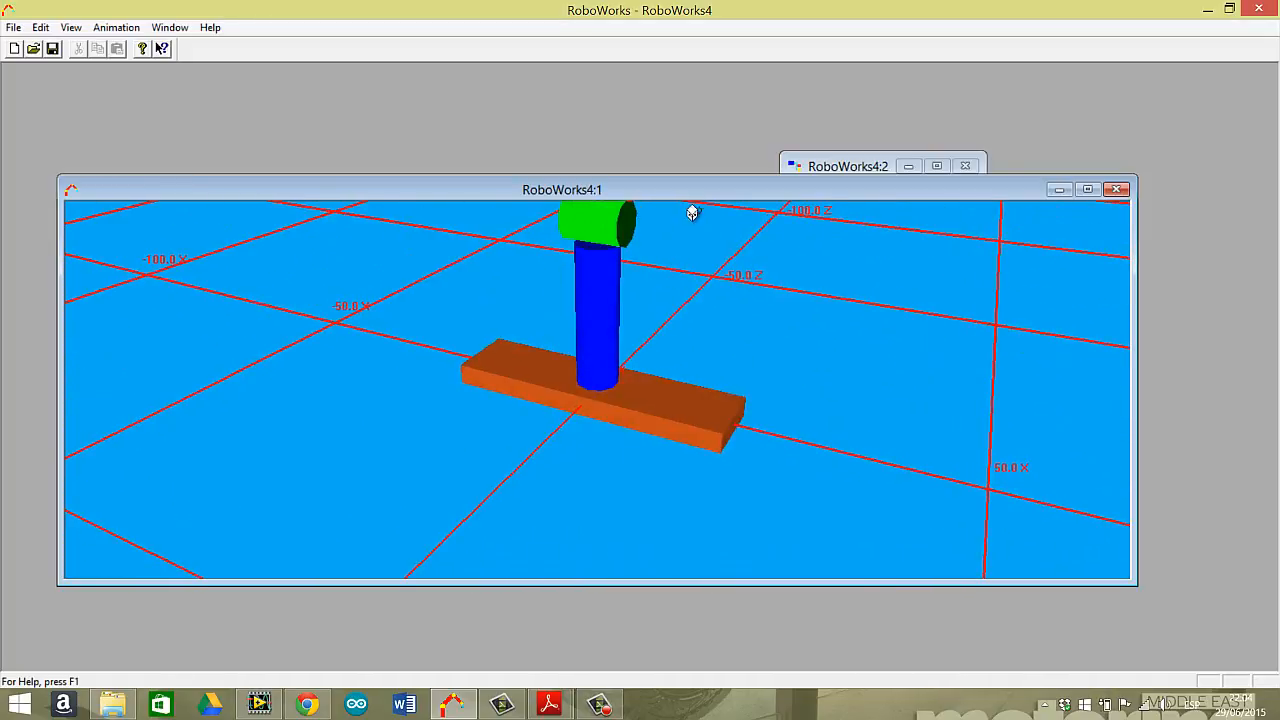
drag(674, 175, 672, 152)
right_click(660, 257)
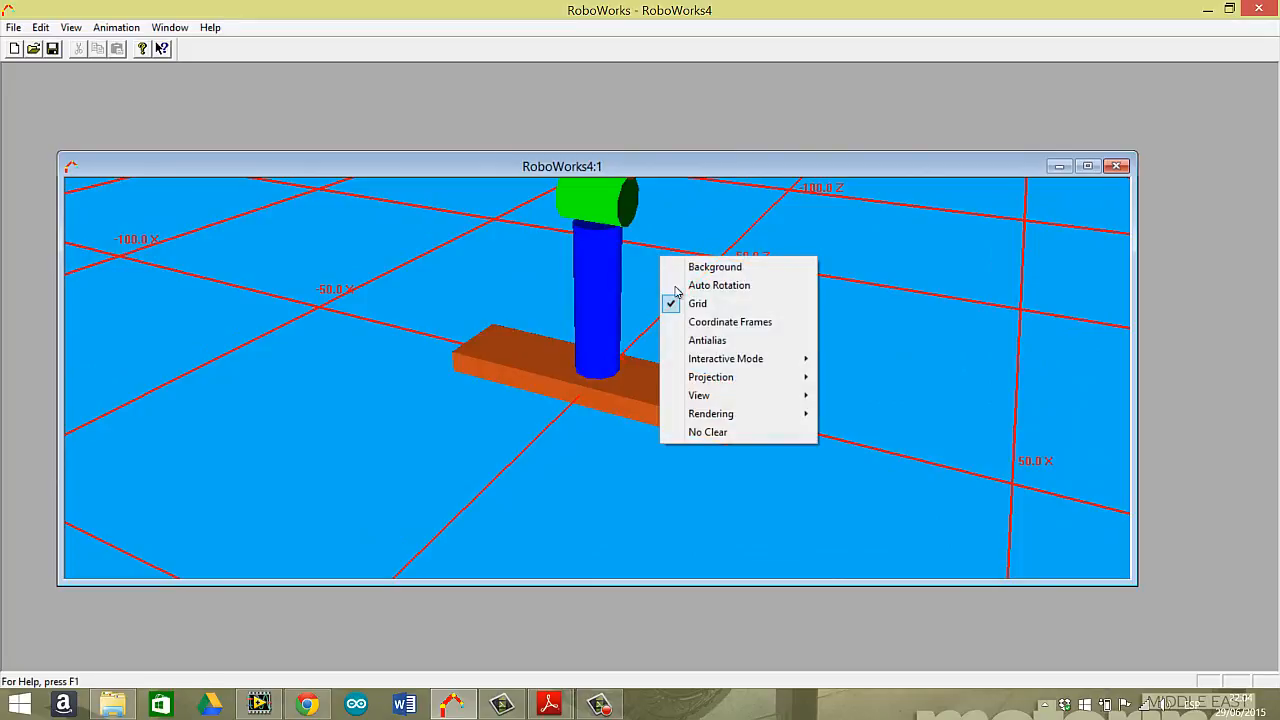
mouse_move(750, 415)
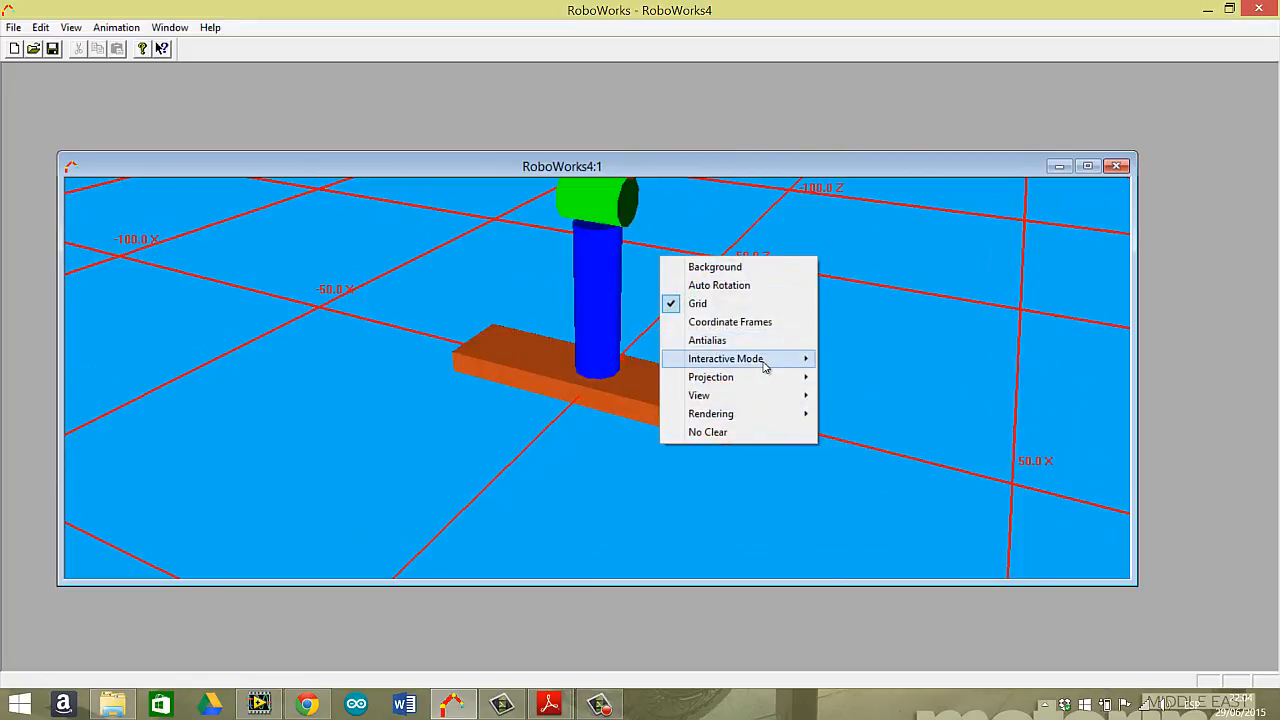
mouse_move(766, 362)
click(876, 396)
drag(664, 331, 683, 374)
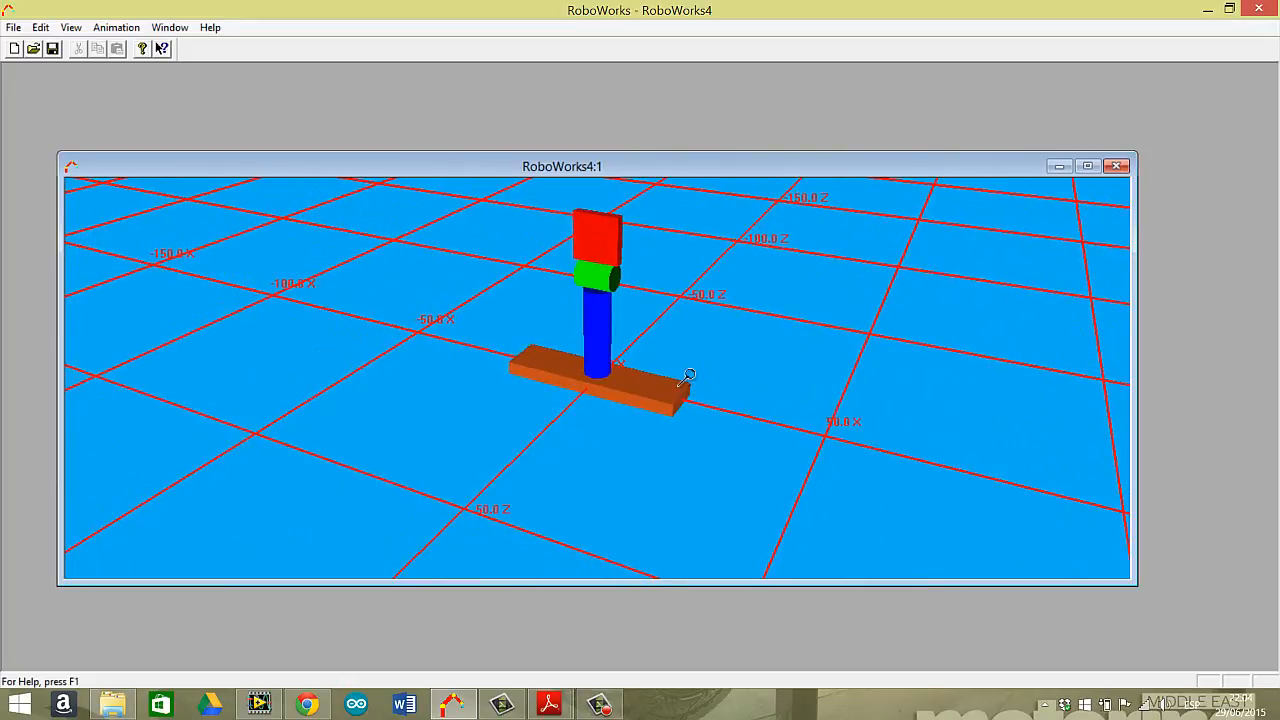
Set the 3D view's interactive mode back to rotation and move the view's window.
right_click(633, 291)
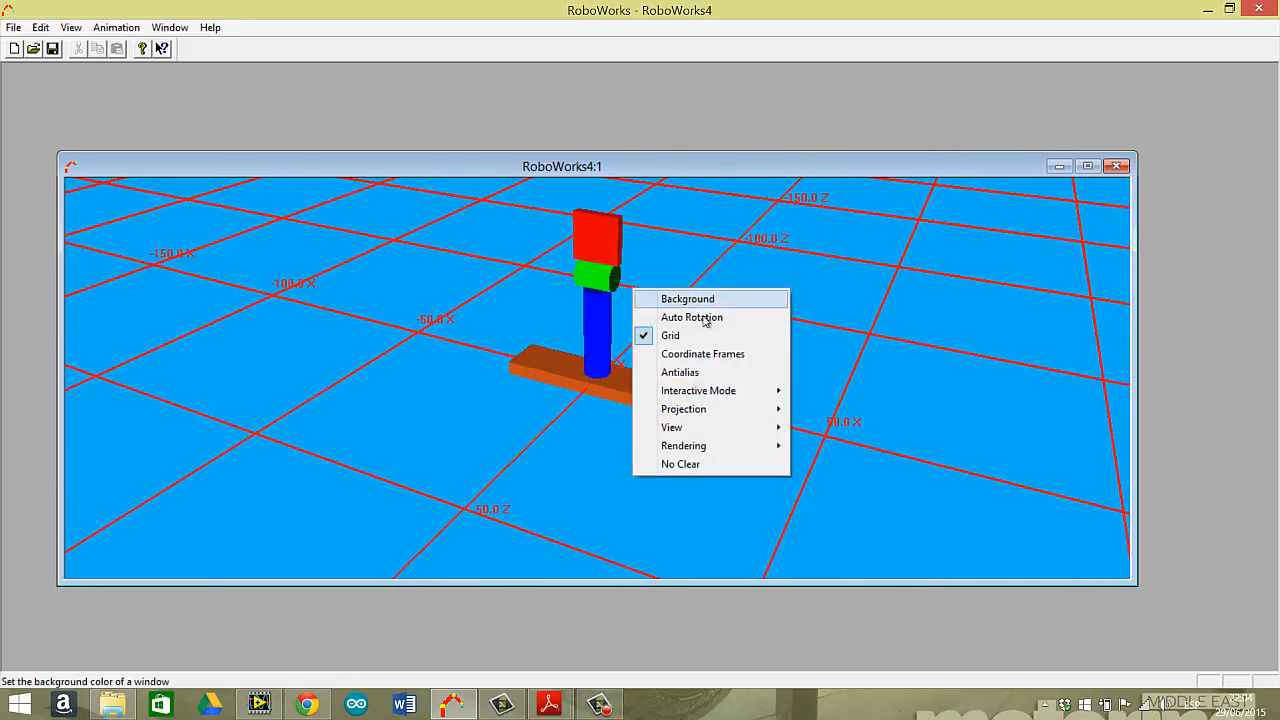
mouse_move(730, 391)
click(842, 392)
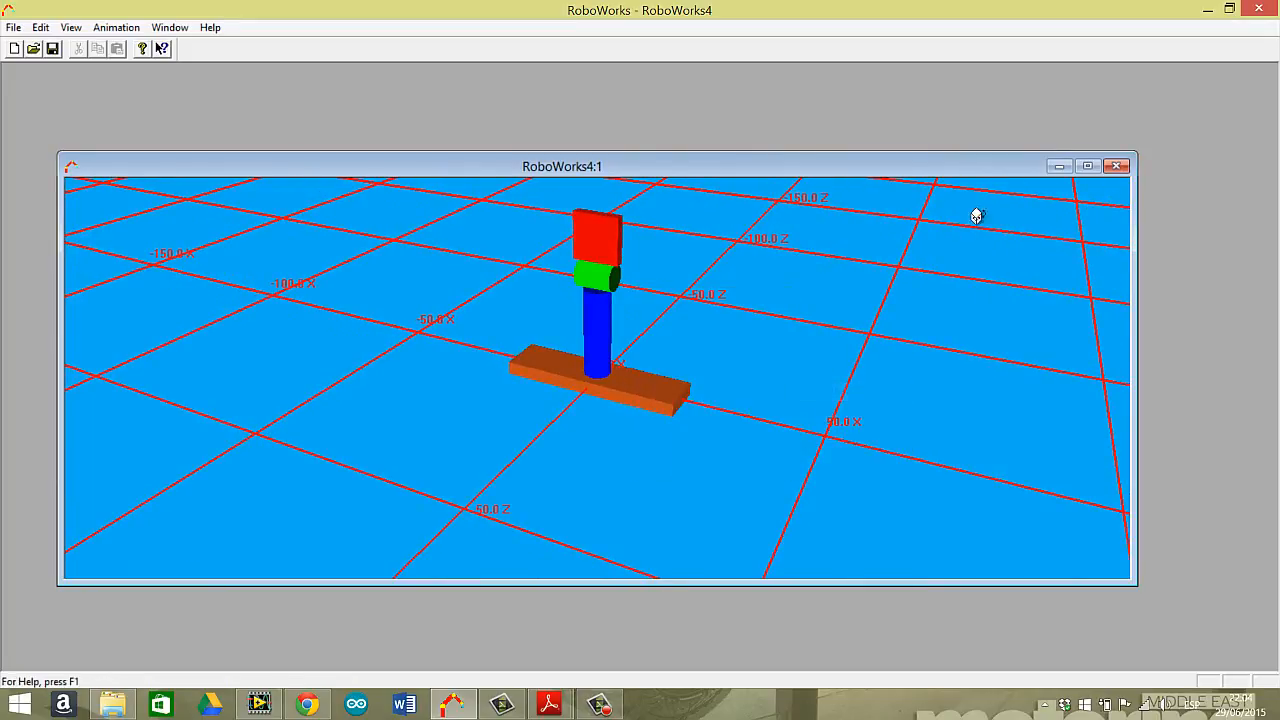
drag(900, 171, 824, 203)
Set the red cube's height to 20.
click(873, 274)
click(837, 172)
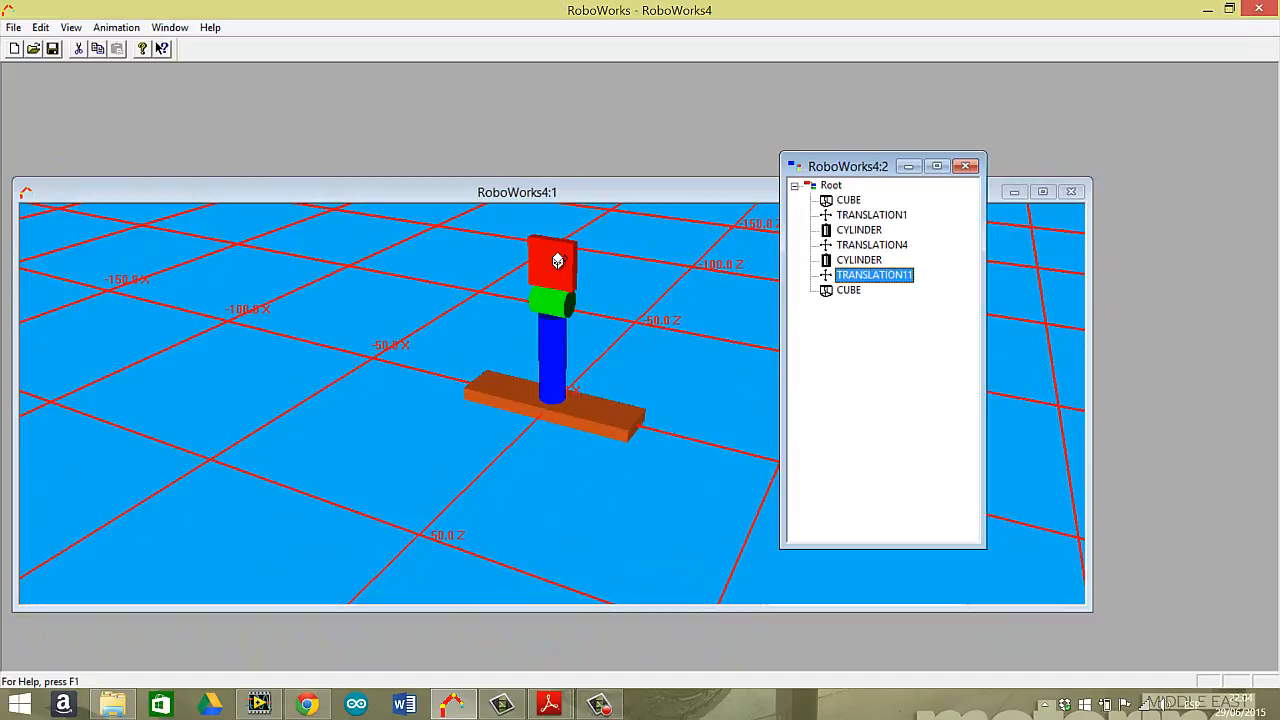
double_click(848, 290)
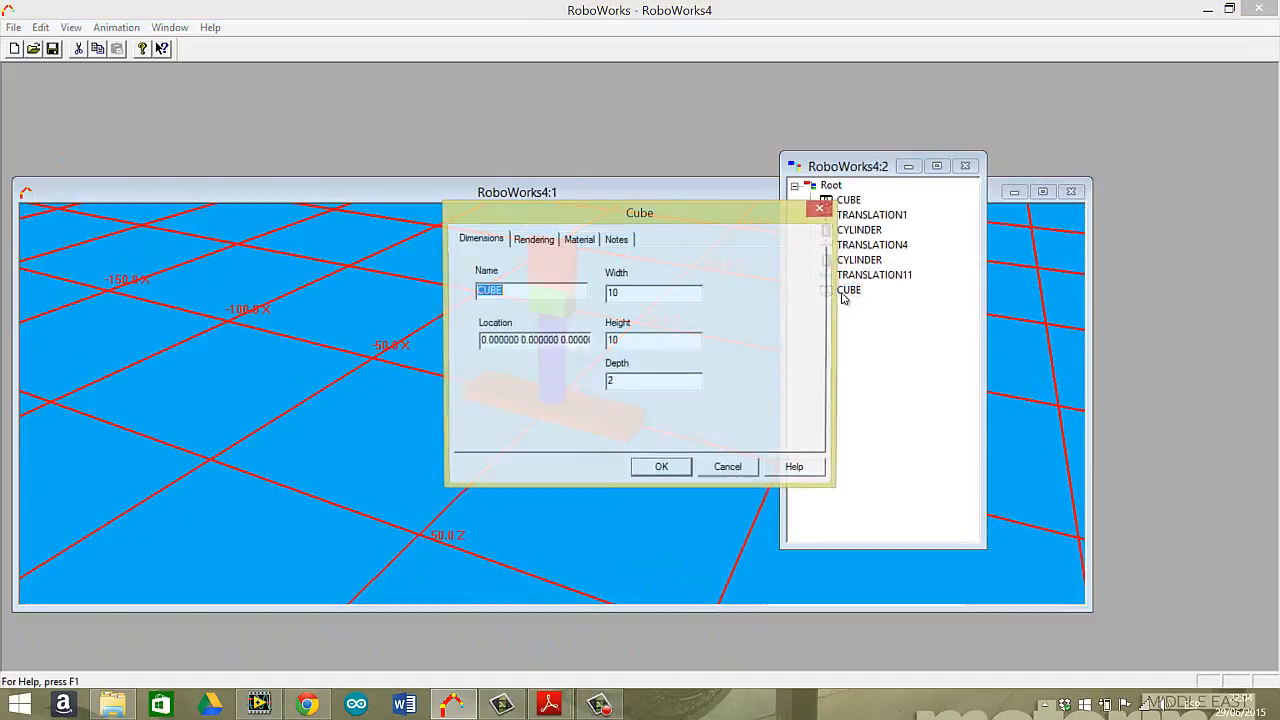
click(649, 345)
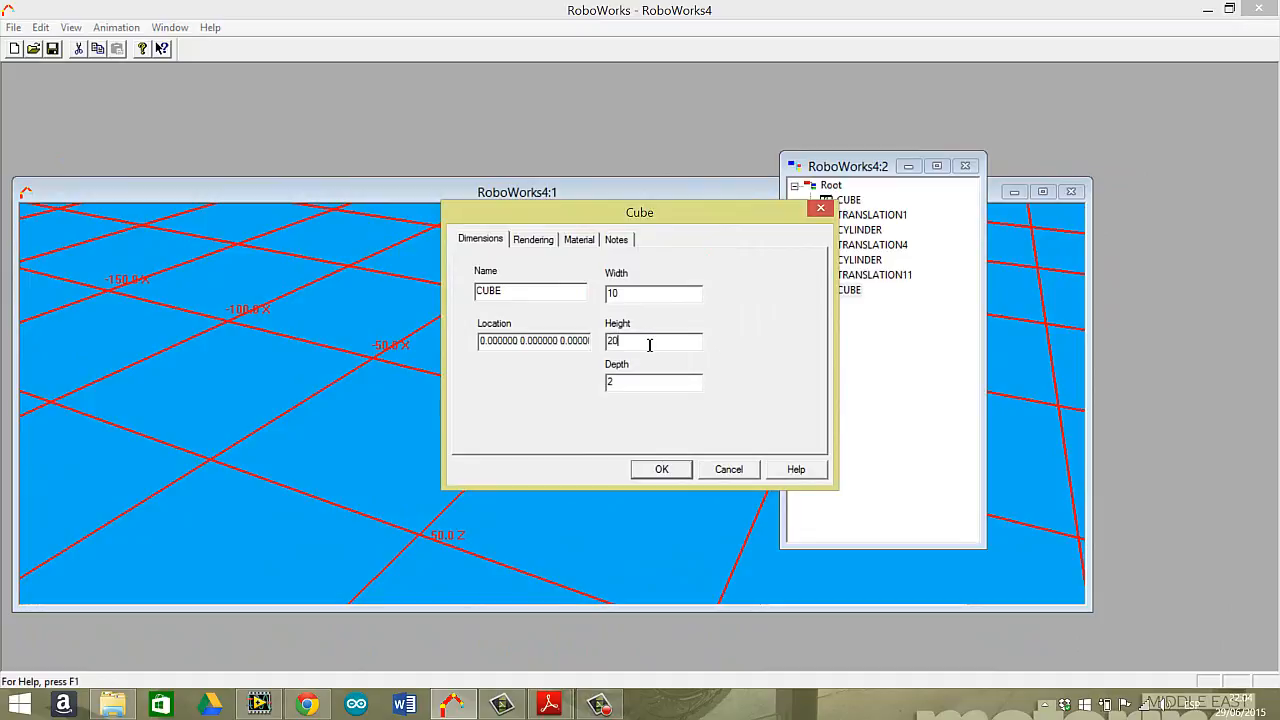
click(661, 469)
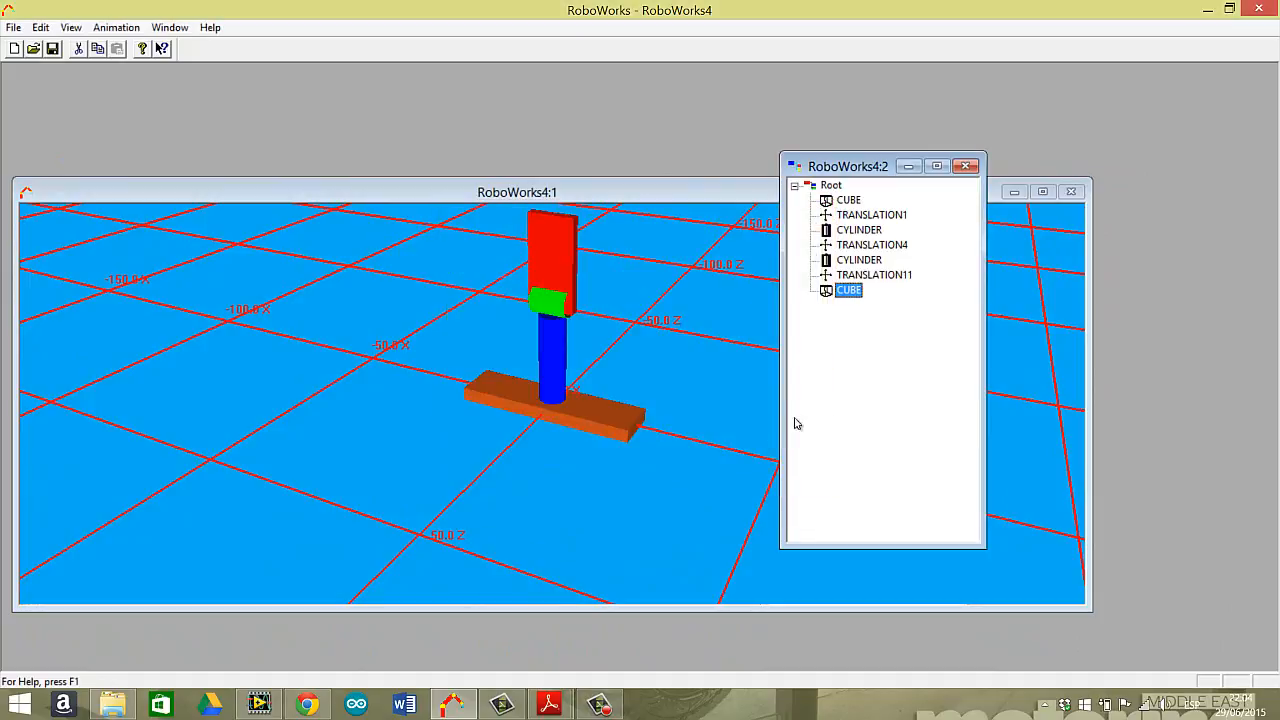
Set the initial value of TRANSLATION11, the translation before the red cube, to 13.
double_click(874, 275)
click(684, 302)
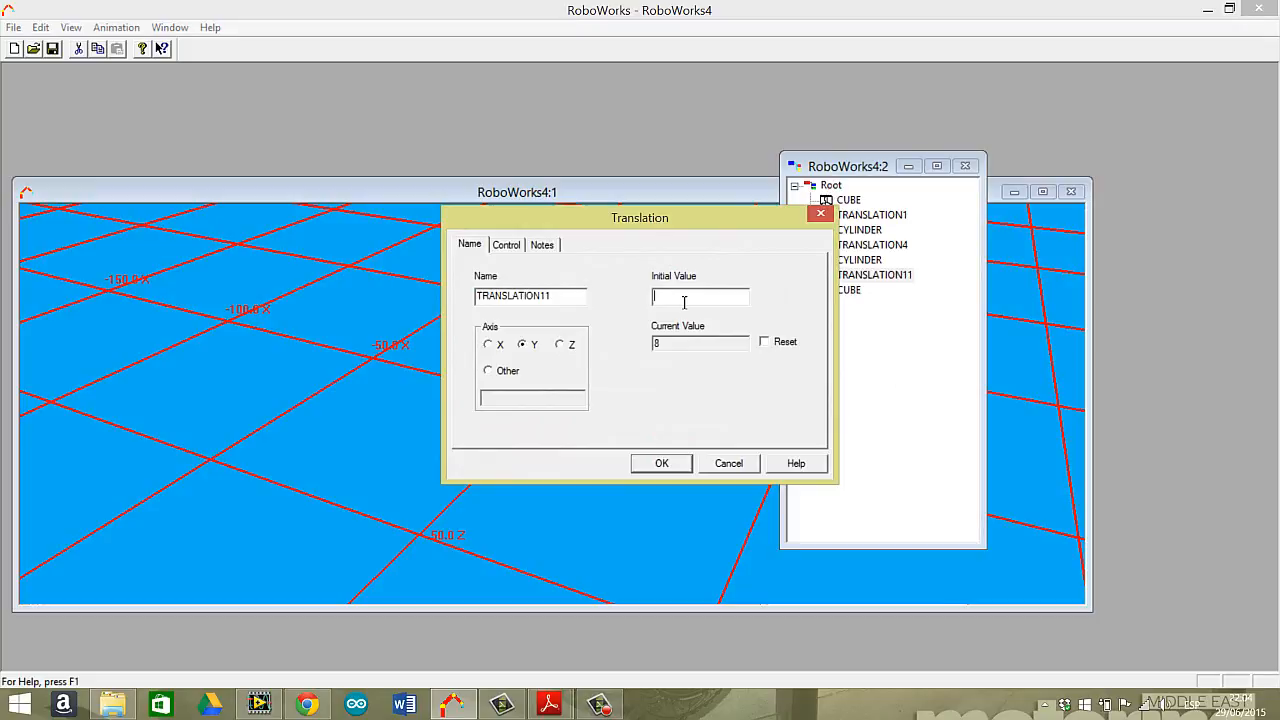
text(13)
click(661, 463)
Show the coordinate frames of each object in the 3D view and orbit the model to a front-facing angle.
drag(649, 314, 649, 286)
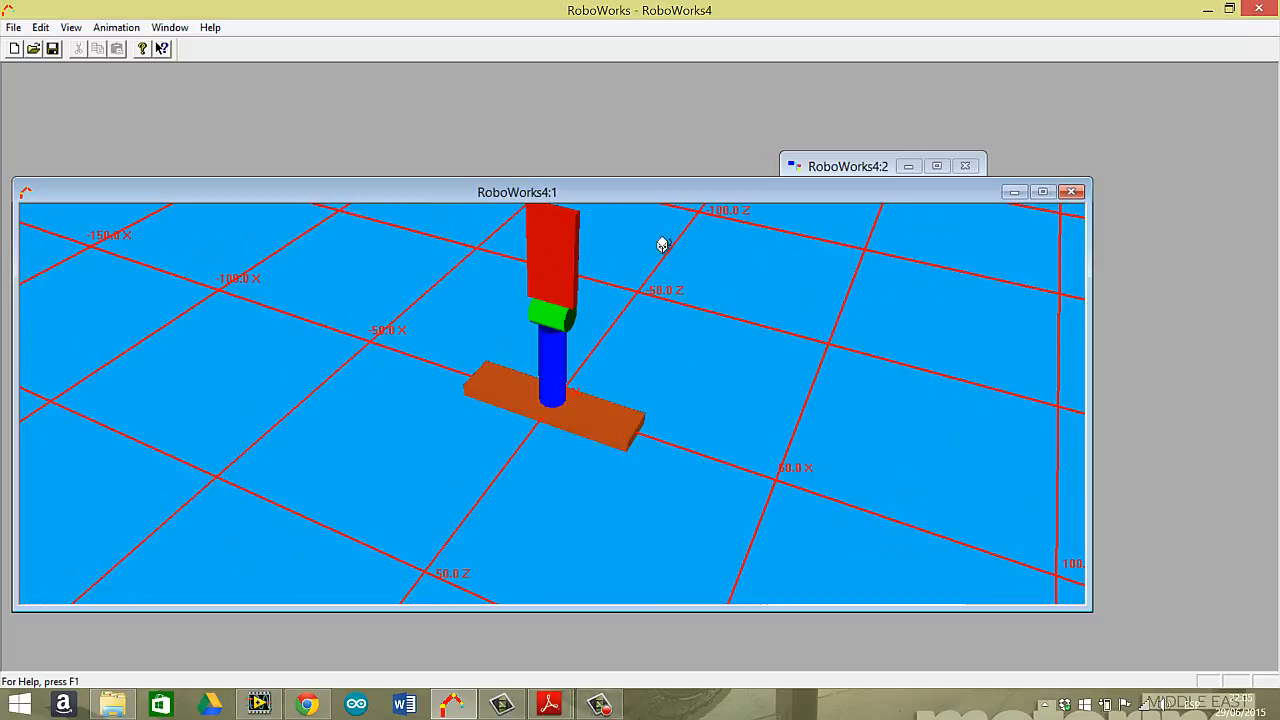
click(823, 169)
click(646, 258)
mouse_move(646, 258)
mouse_down()
mouse_move(646, 237)
mouse_move(640, 256)
mouse_up()
right_click(640, 254)
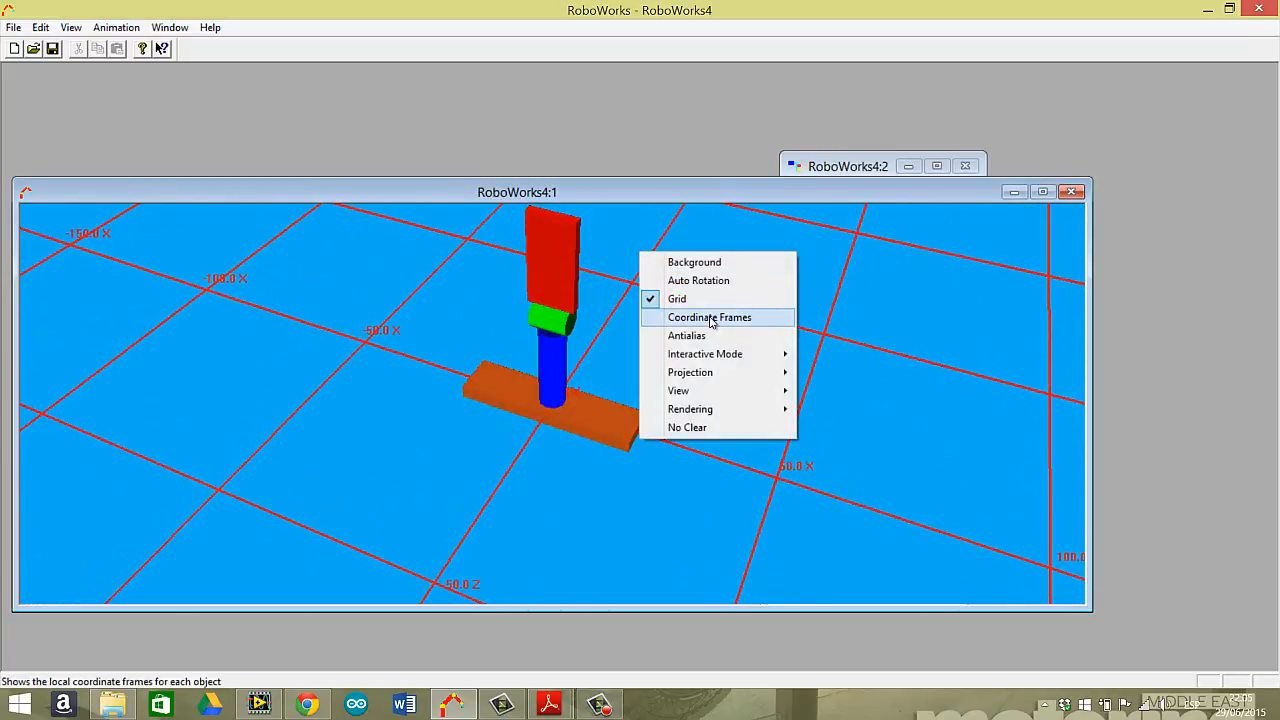
click(711, 320)
mouse_move(632, 300)
mouse_down()
mouse_move(594, 256)
mouse_move(586, 263)
mouse_move(643, 289)
mouse_move(651, 310)
mouse_move(651, 266)
mouse_move(560, 294)
mouse_move(557, 268)
mouse_move(583, 286)
mouse_move(649, 289)
mouse_move(643, 266)
mouse_move(634, 303)
mouse_move(629, 280)
mouse_move(748, 238)
mouse_up()
click(818, 166)
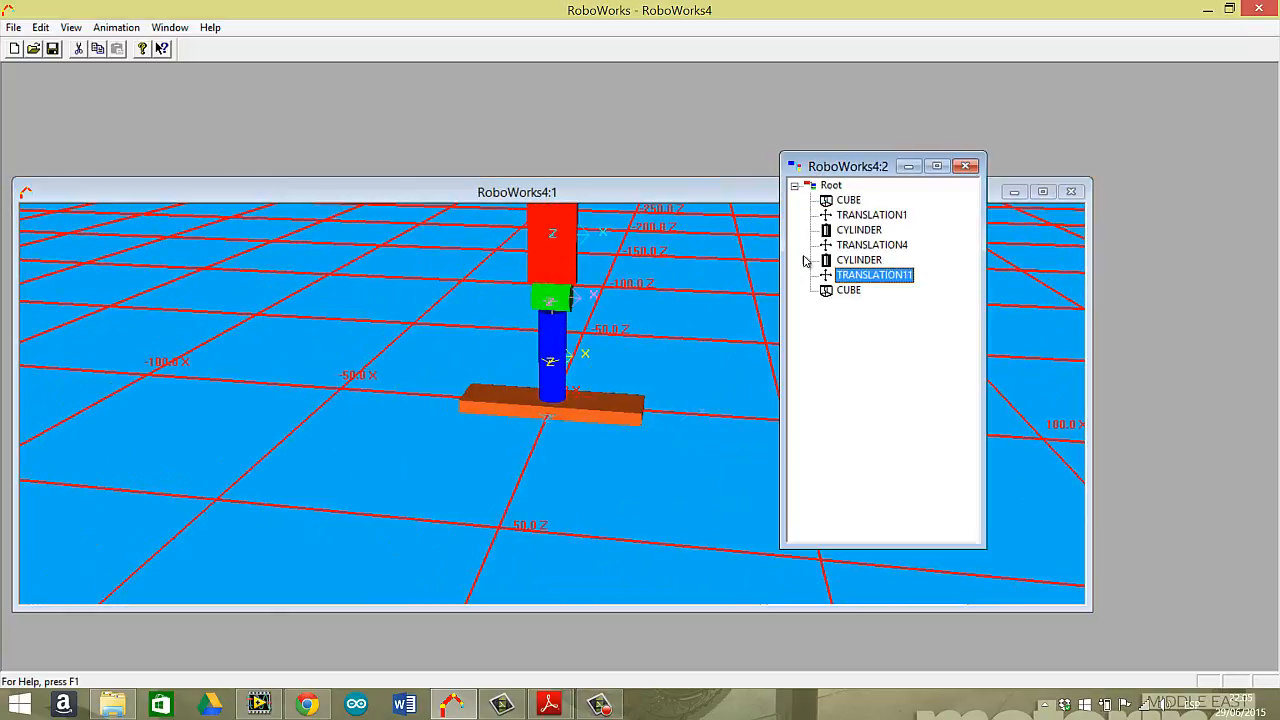
click(707, 322)
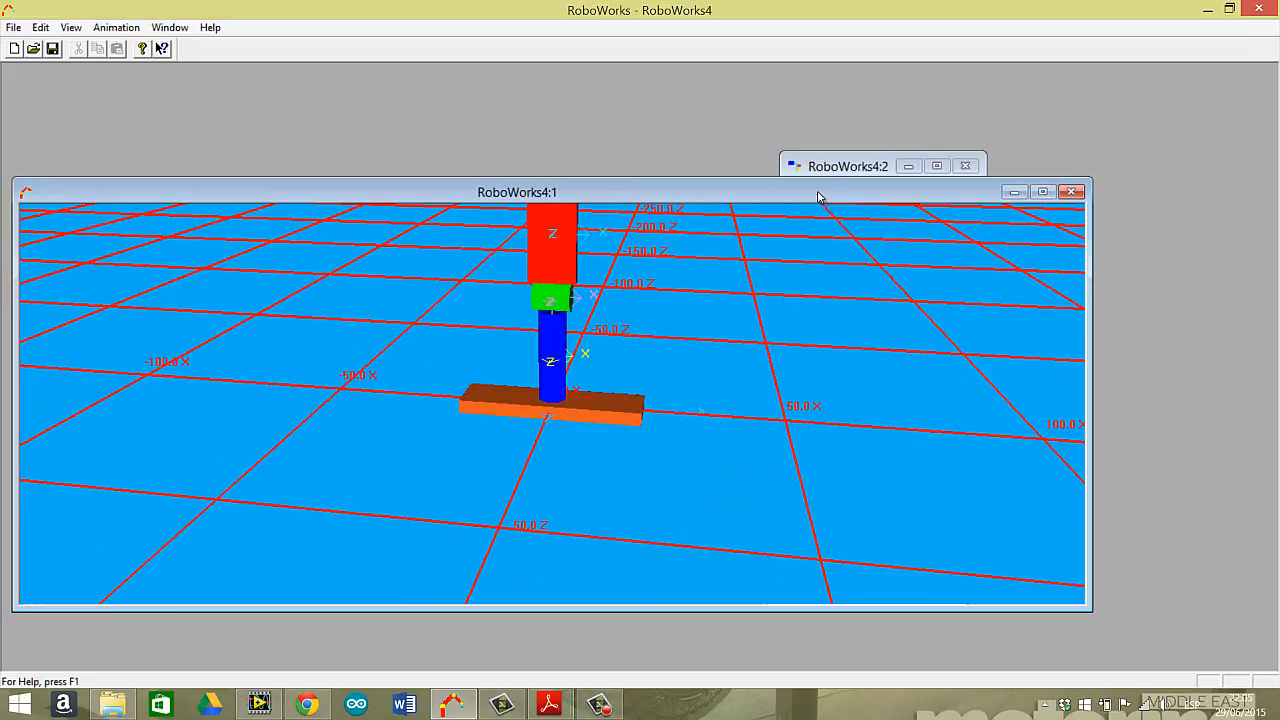
click(831, 162)
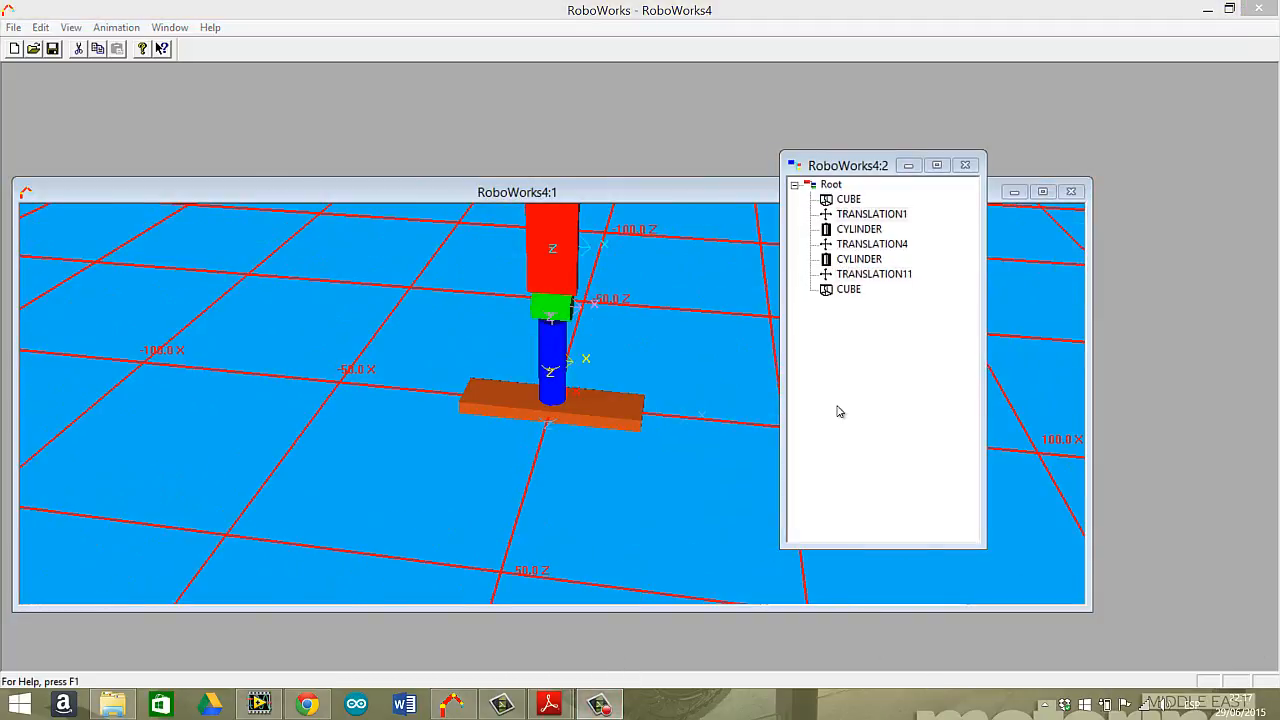
click(840, 412)
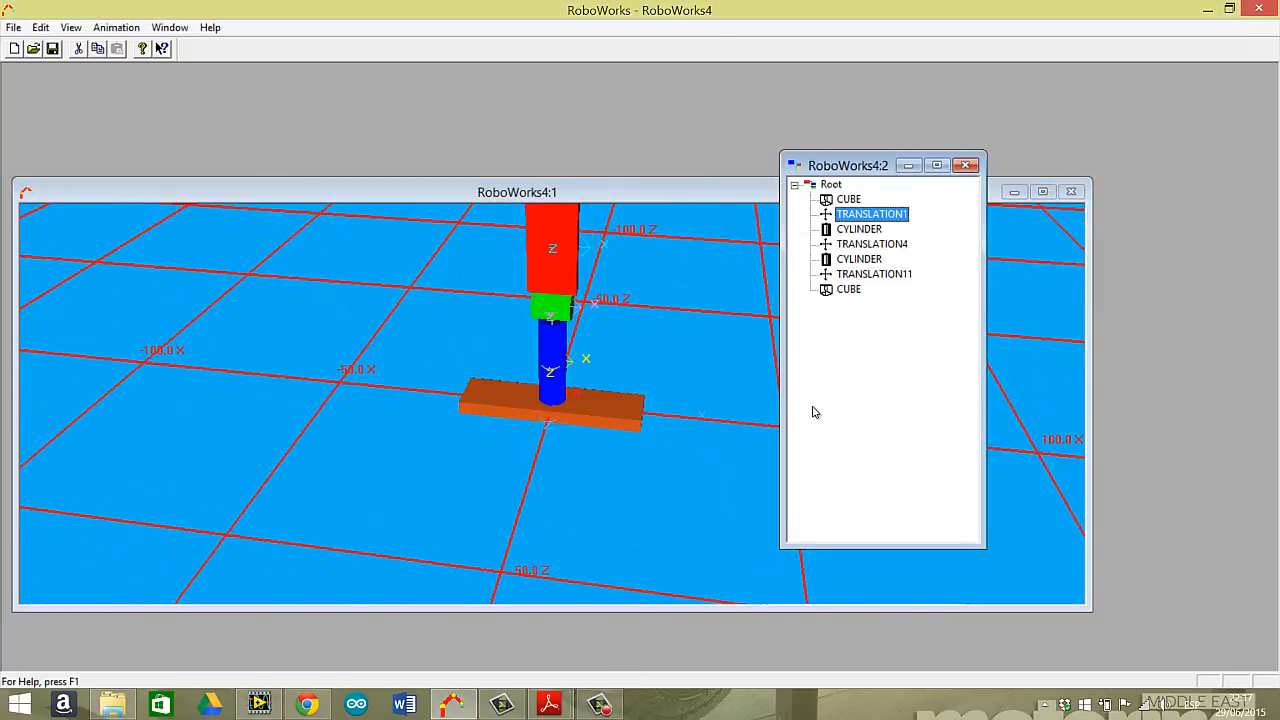
click(757, 384)
click(842, 167)
click(842, 200)
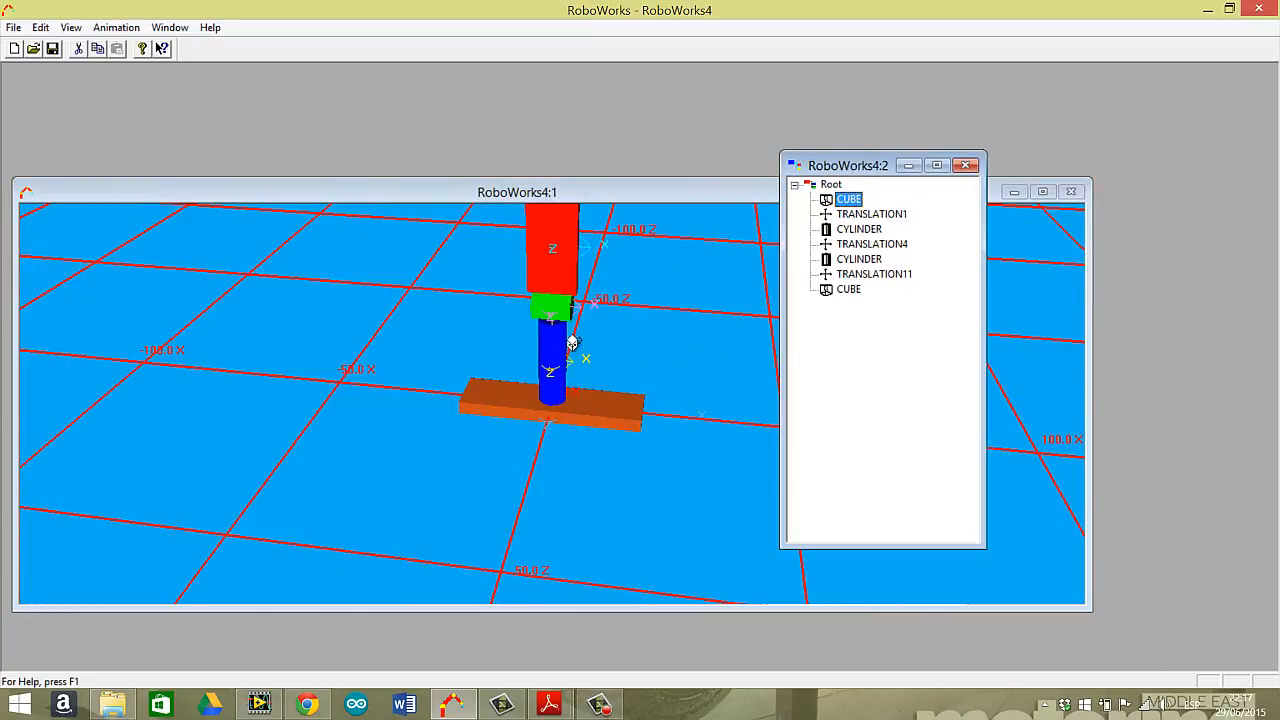
click(868, 216)
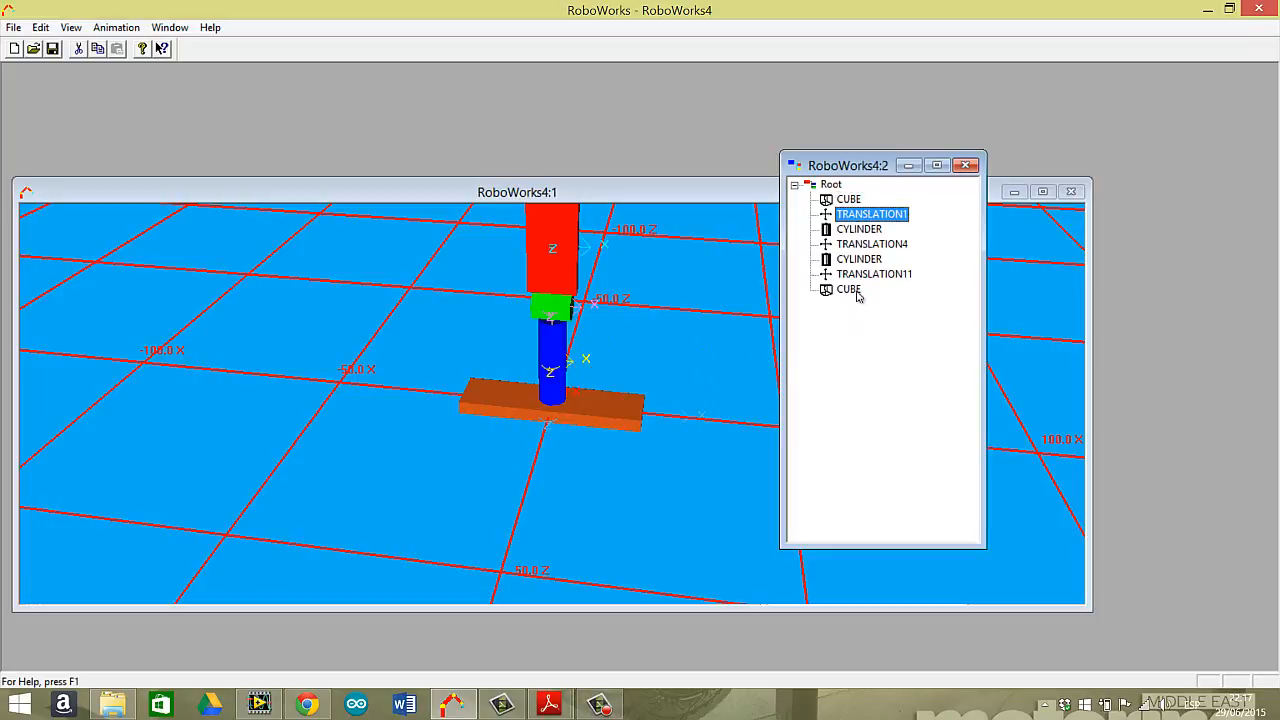
click(852, 290)
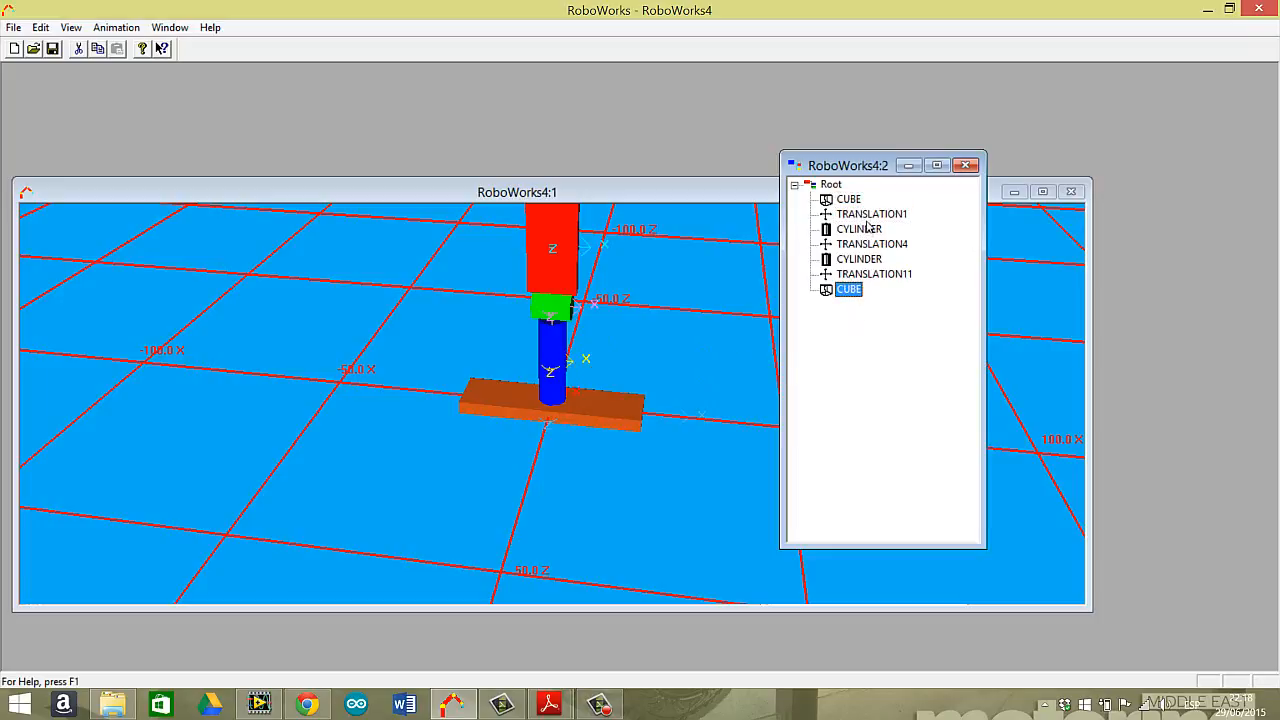
Insert a Transformation Start node after the first translation, TRANSLATION1, keeping its default name.
click(868, 216)
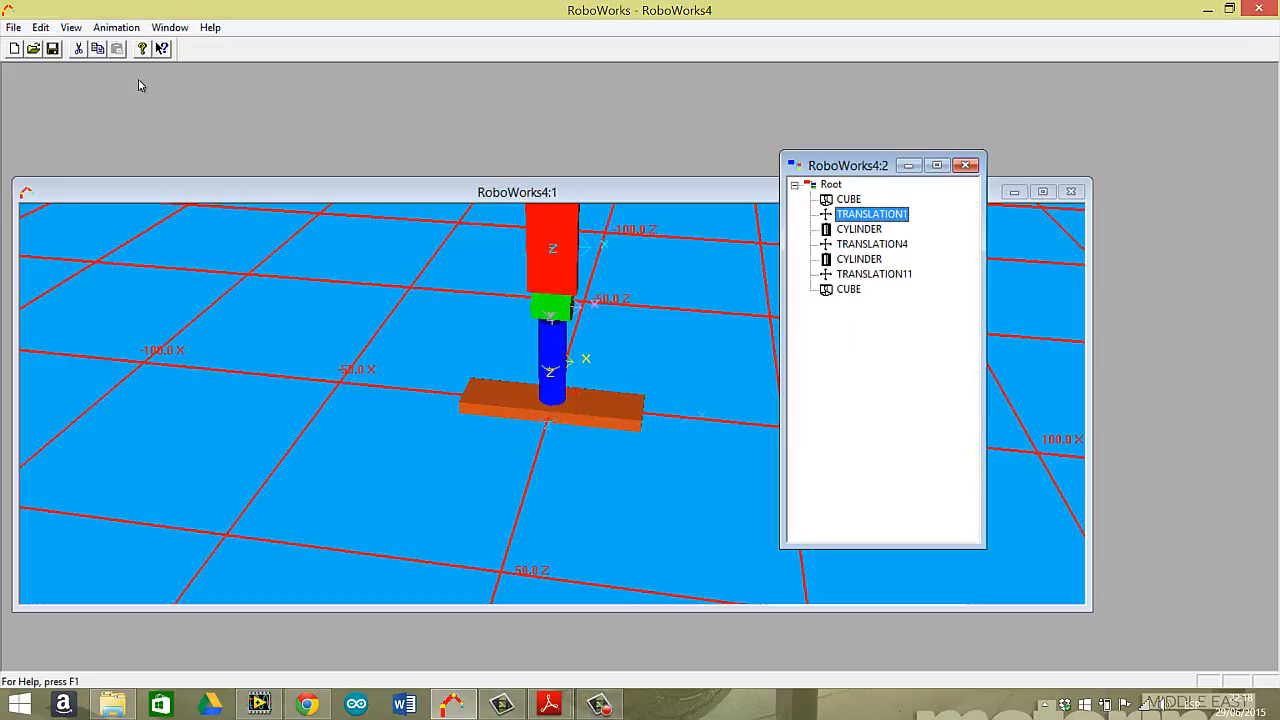
click(40, 27)
click(99, 110)
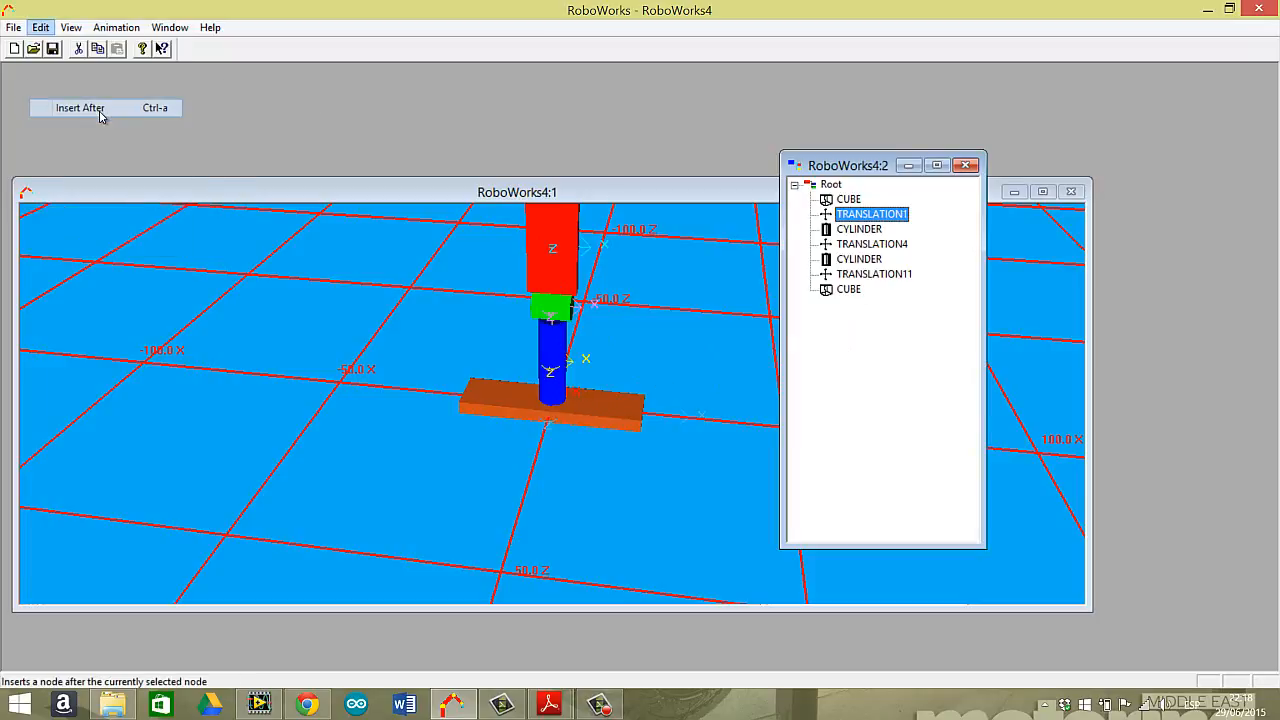
click(547, 272)
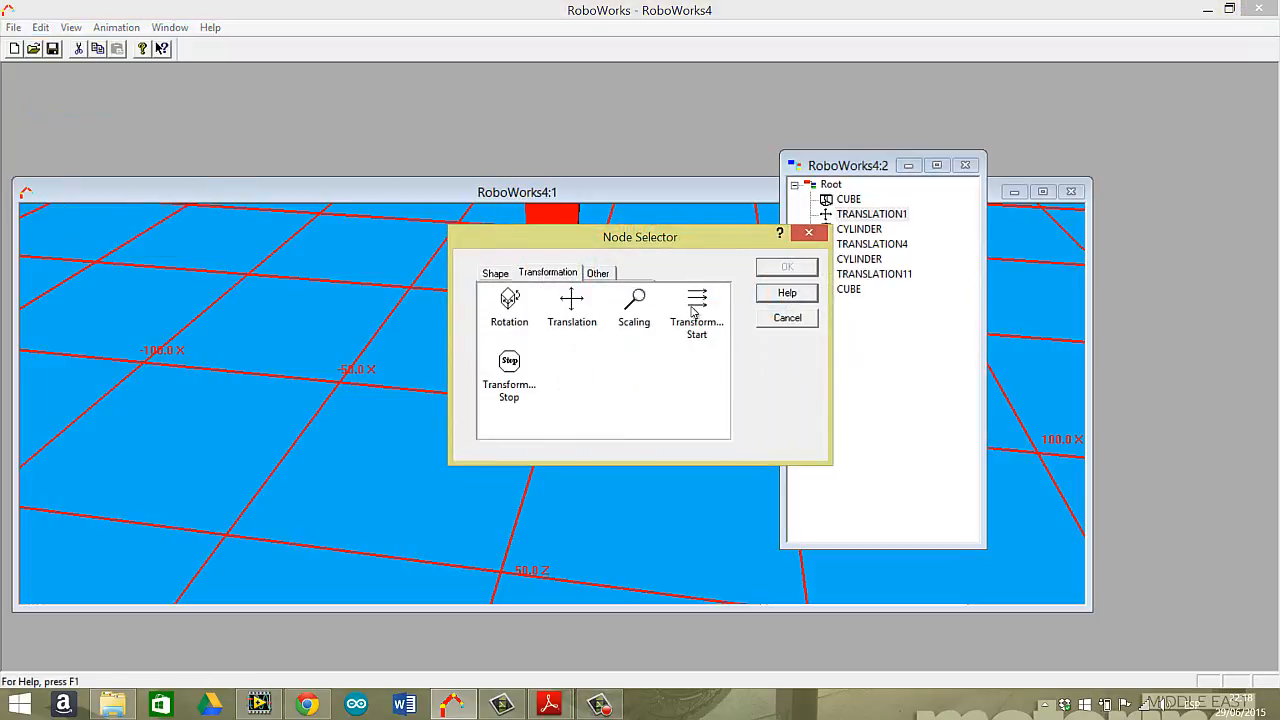
double_click(697, 307)
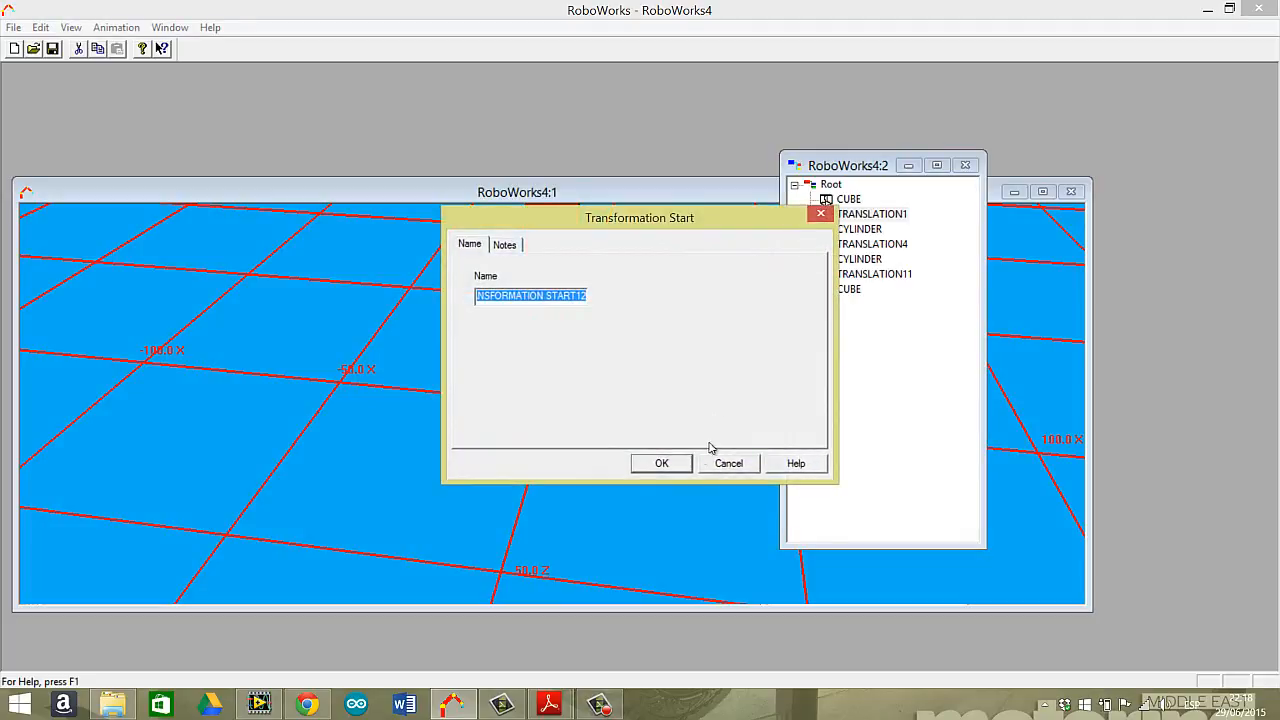
click(681, 463)
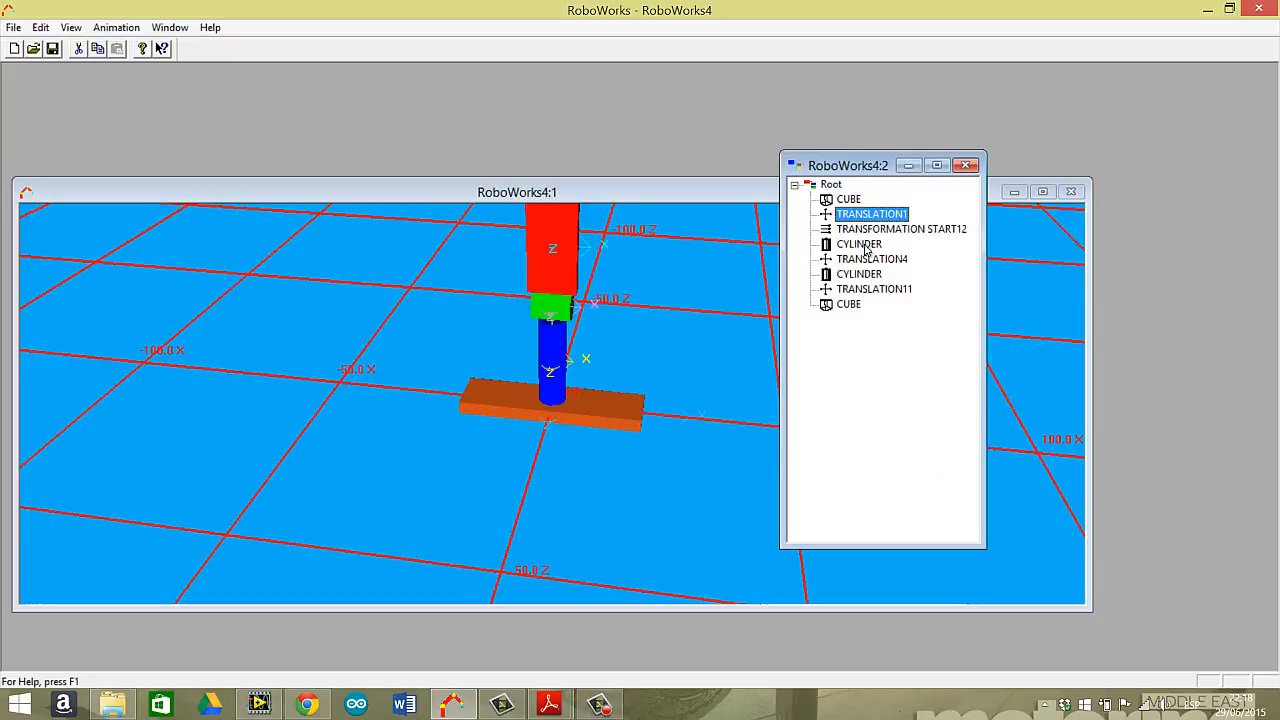
Insert a Transformation Stop node after the red cube at the end of the node tree, keeping its default name.
click(865, 248)
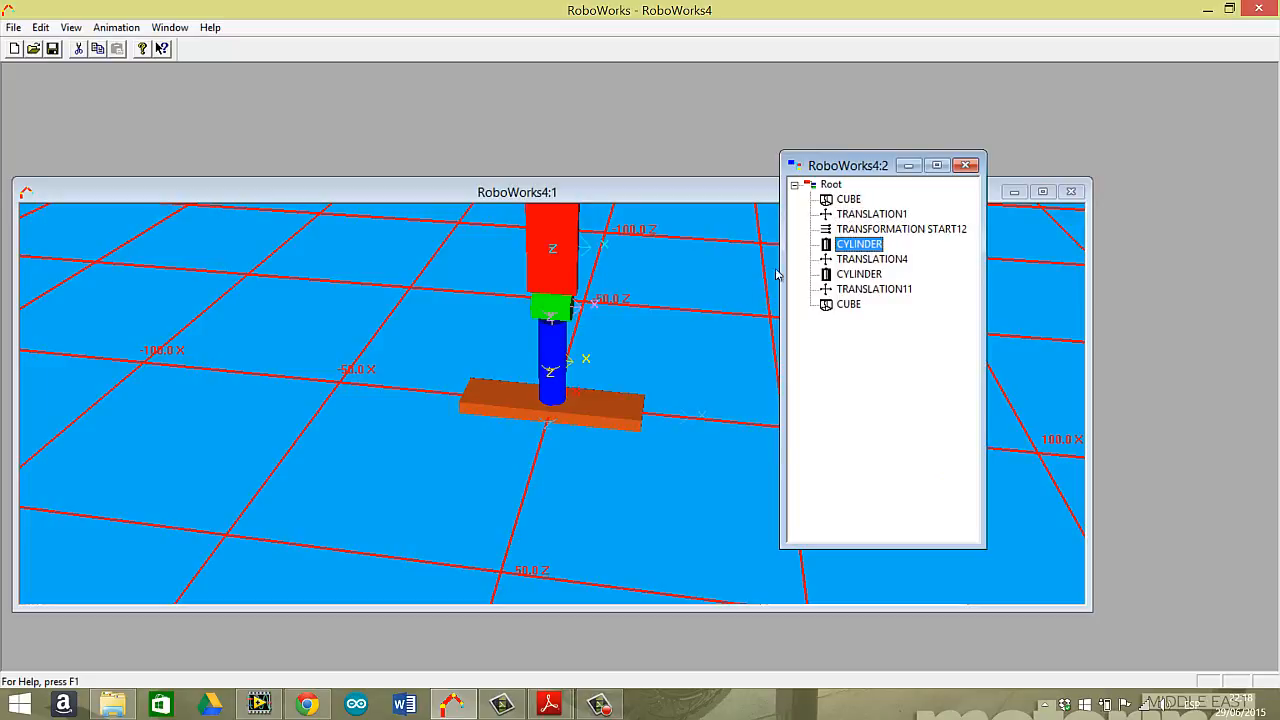
click(833, 306)
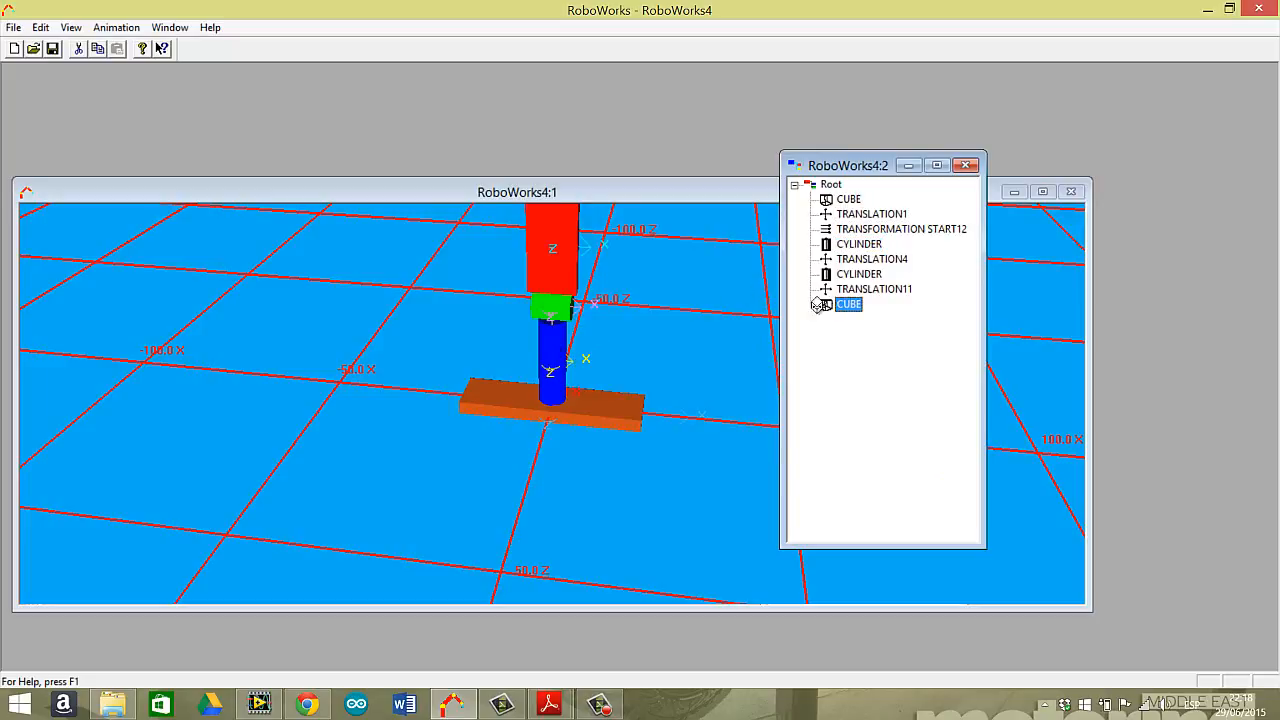
click(40, 27)
click(82, 107)
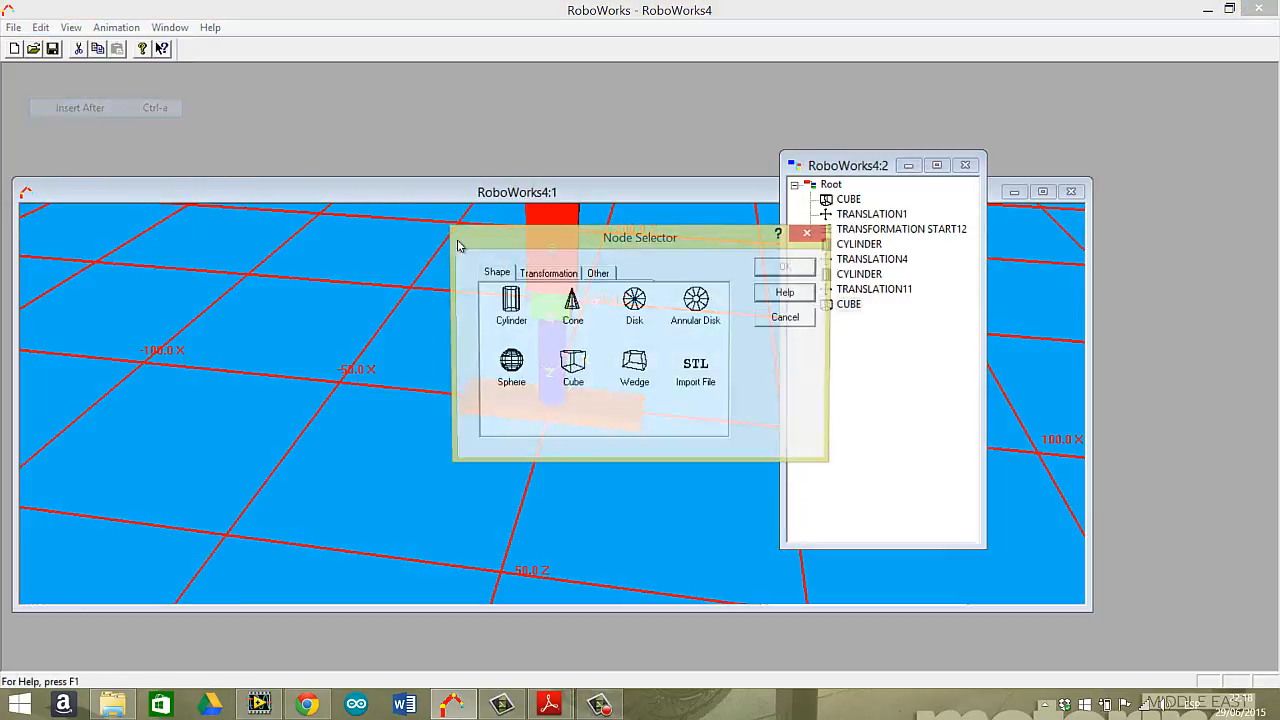
click(549, 273)
double_click(518, 367)
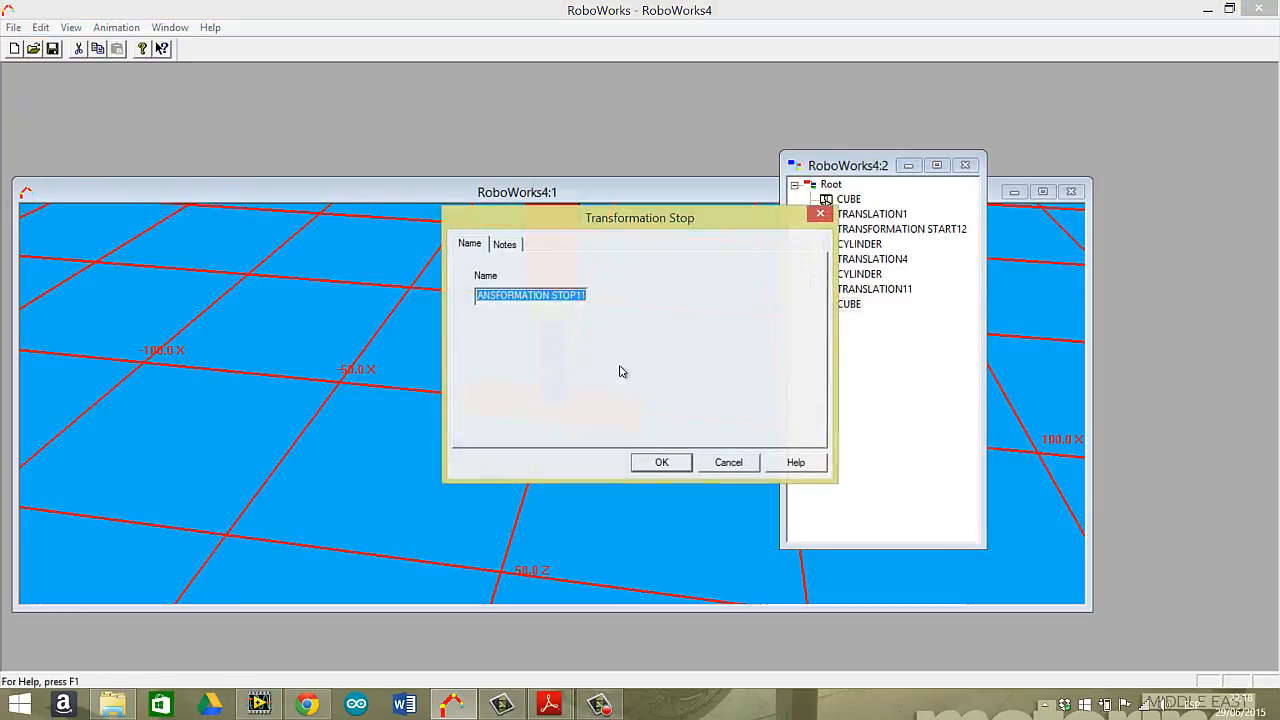
click(661, 461)
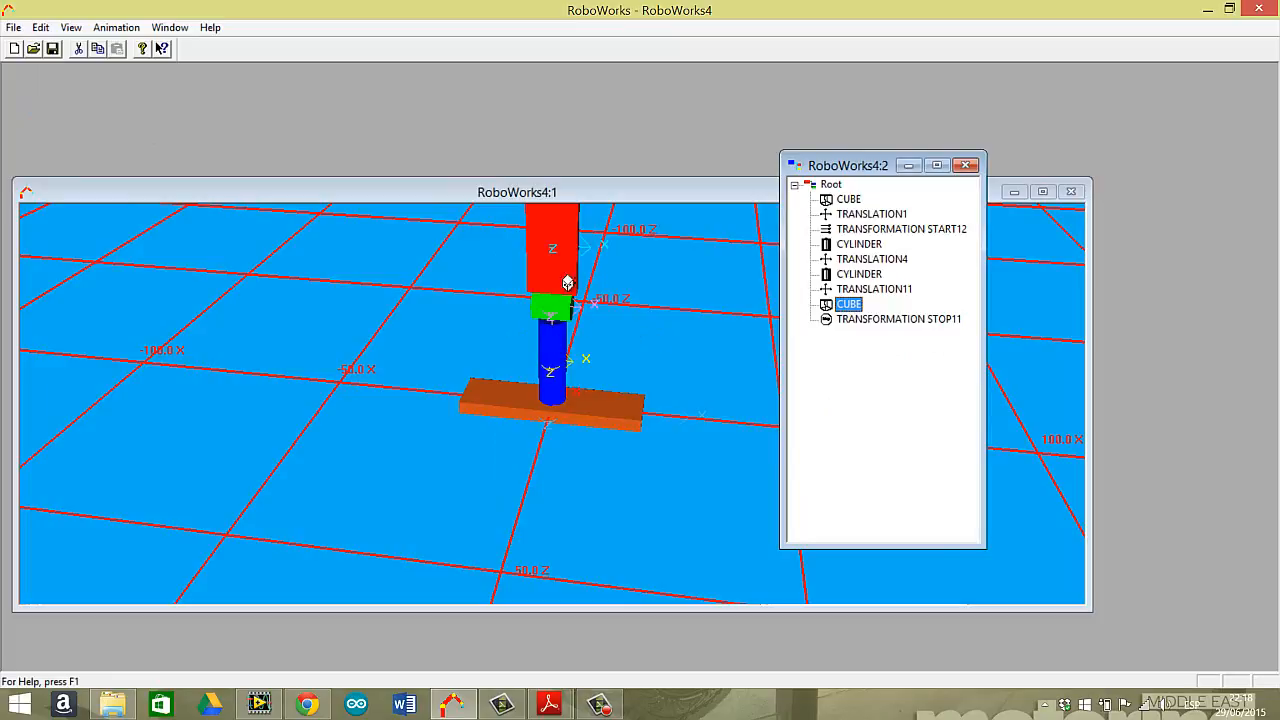
Add a new Translation node after TRANSLATION1, ahead of the Transformation Start node, keeping its default name and X axis.
click(895, 219)
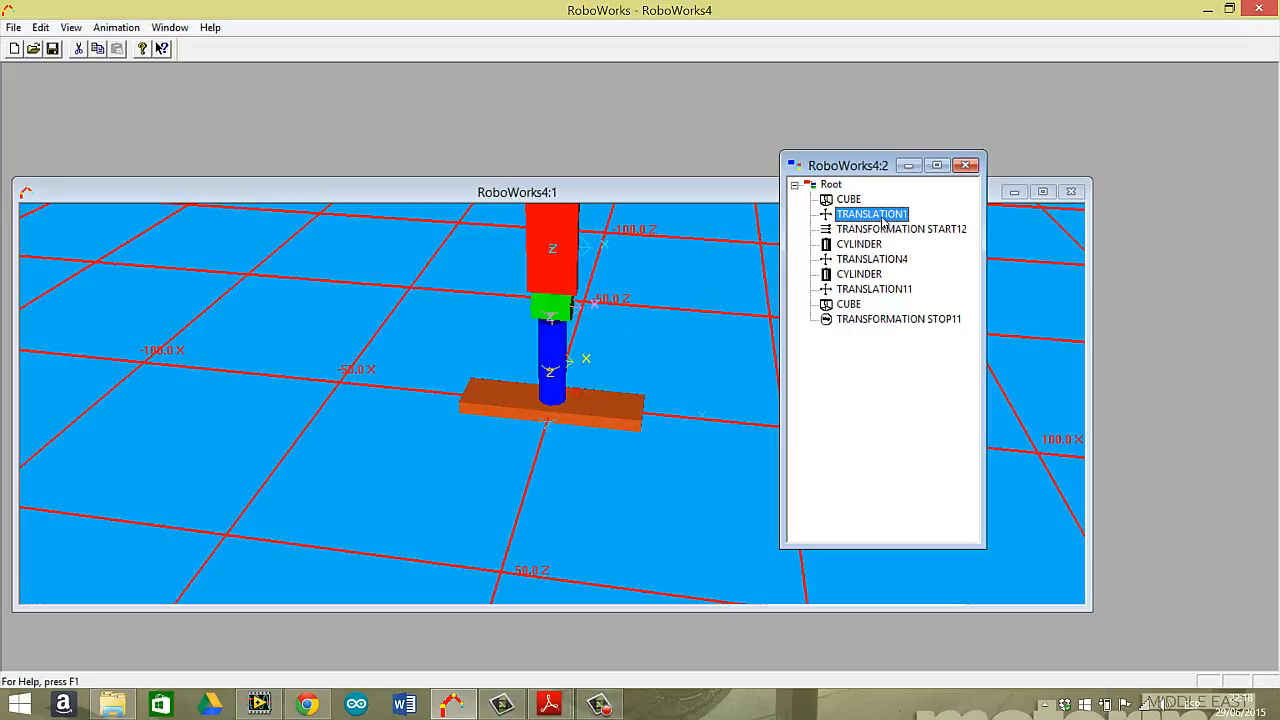
click(885, 229)
click(887, 217)
click(40, 27)
click(62, 107)
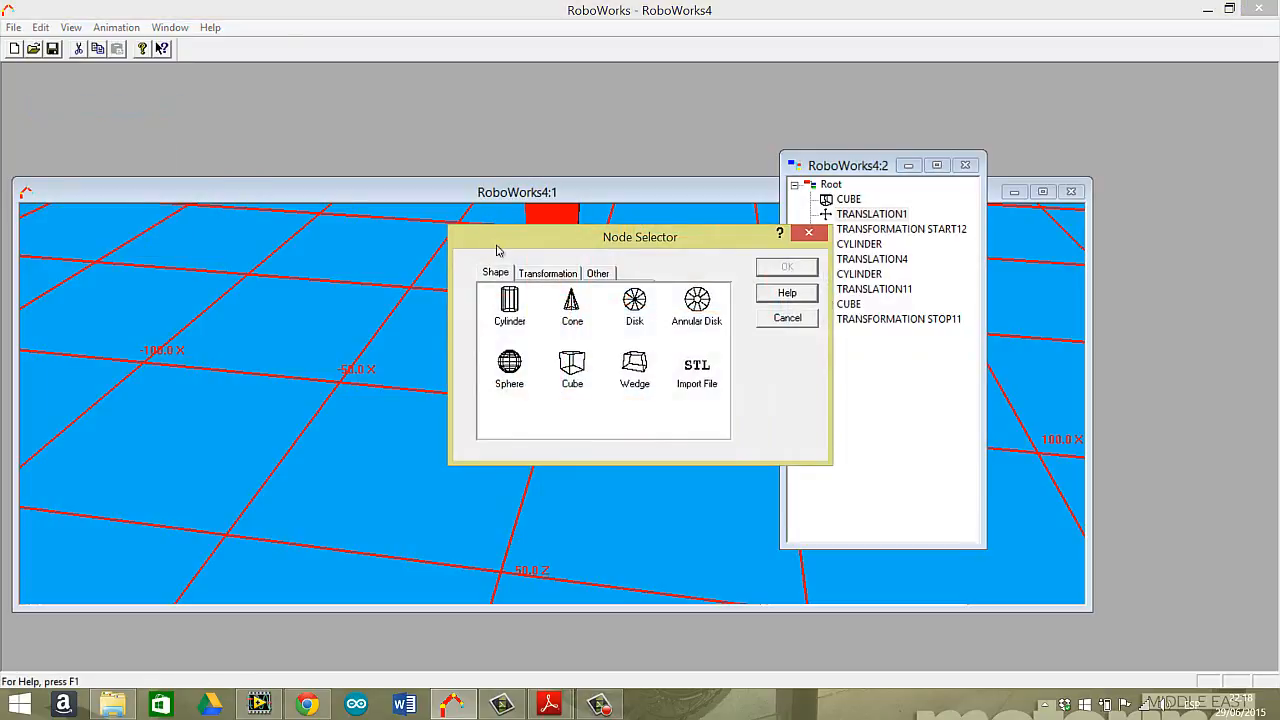
click(547, 273)
click(577, 316)
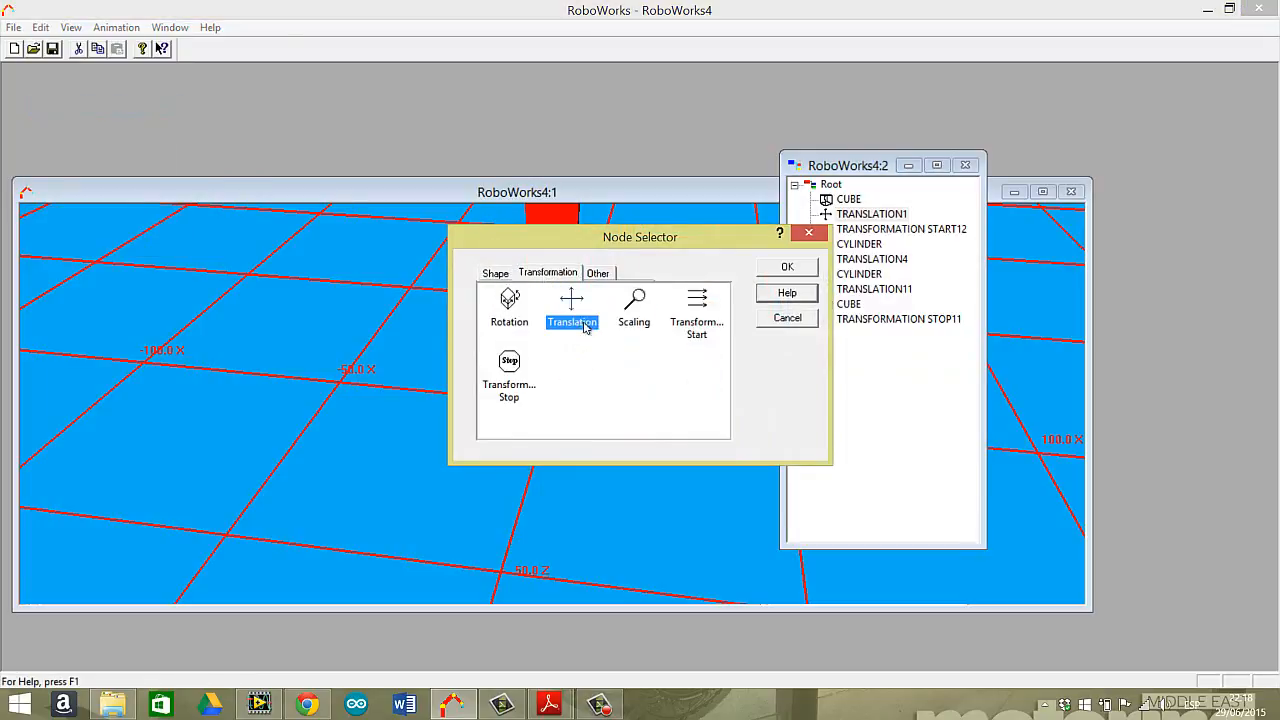
click(790, 270)
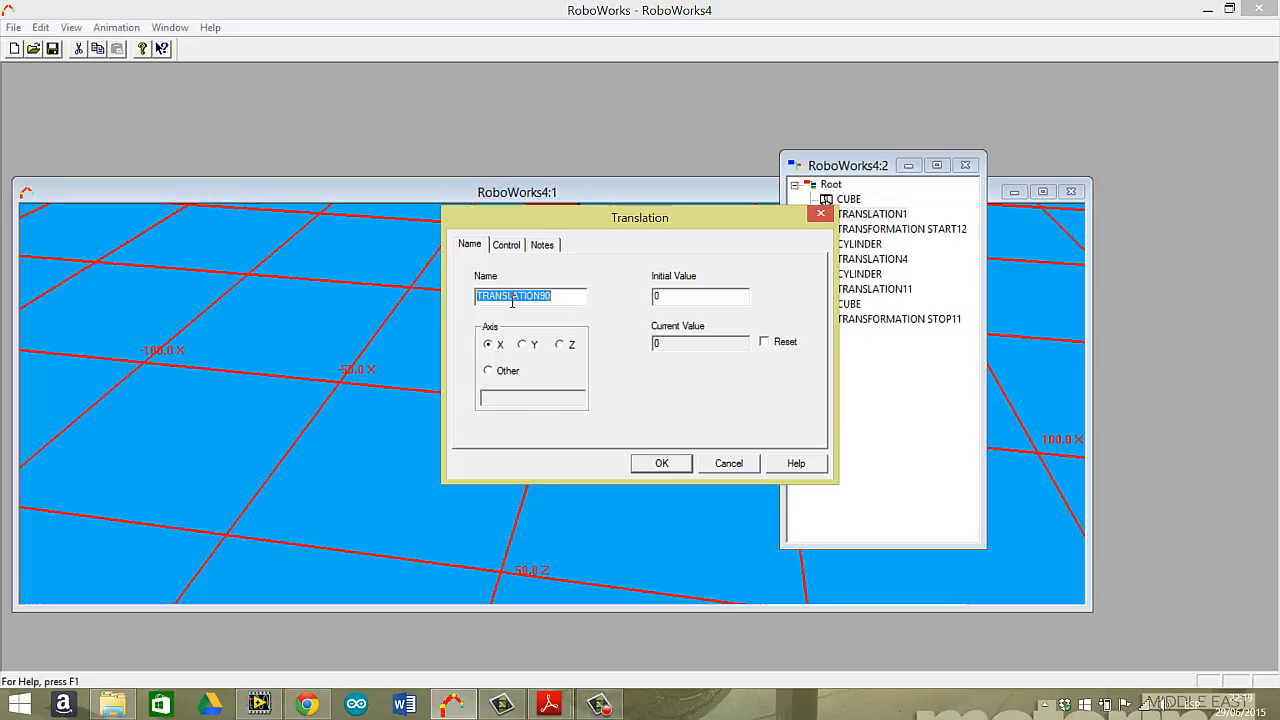
Make the new X translation dynamic with key selector ONE, increment 1, and limits from 0 to 100.
click(510, 248)
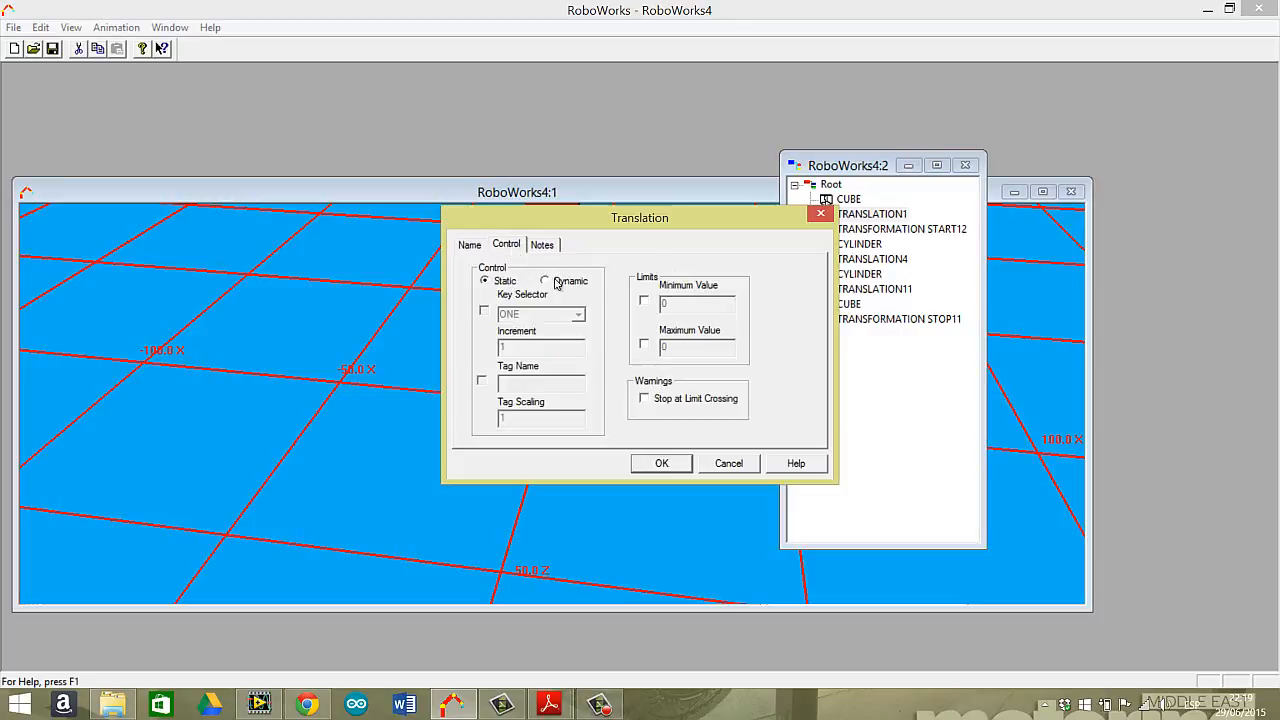
click(544, 281)
click(485, 313)
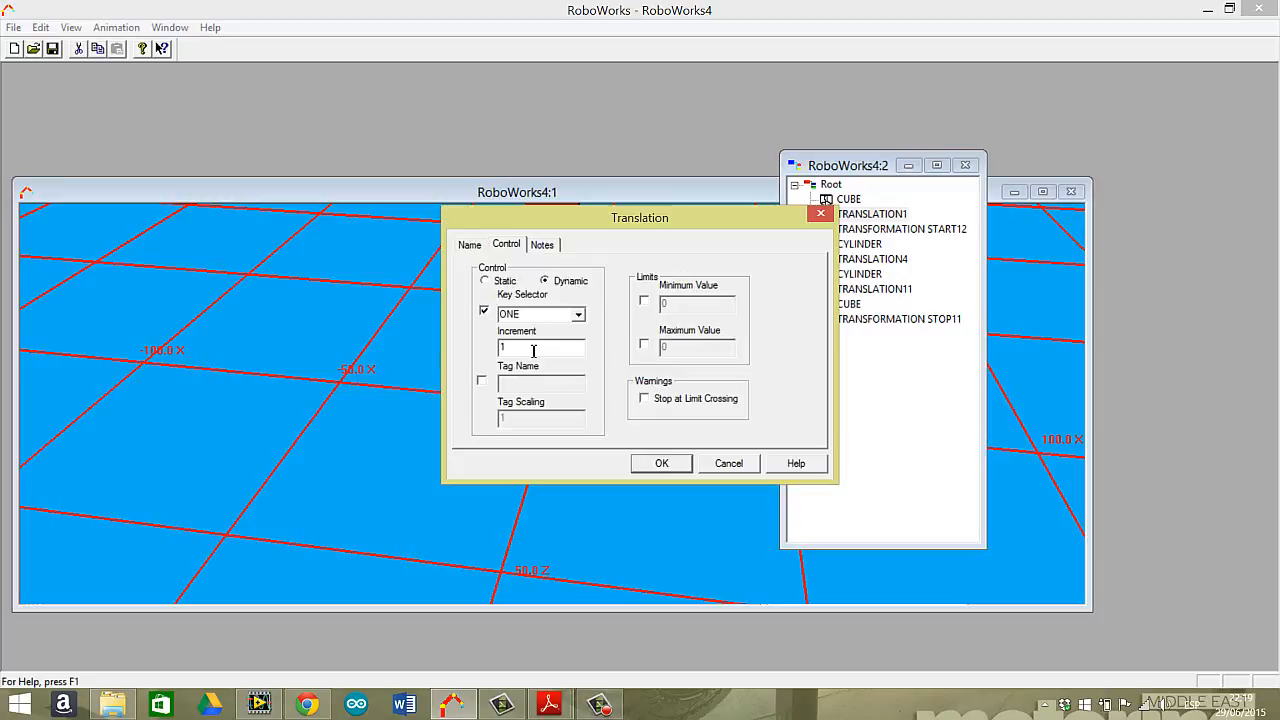
click(644, 301)
click(644, 344)
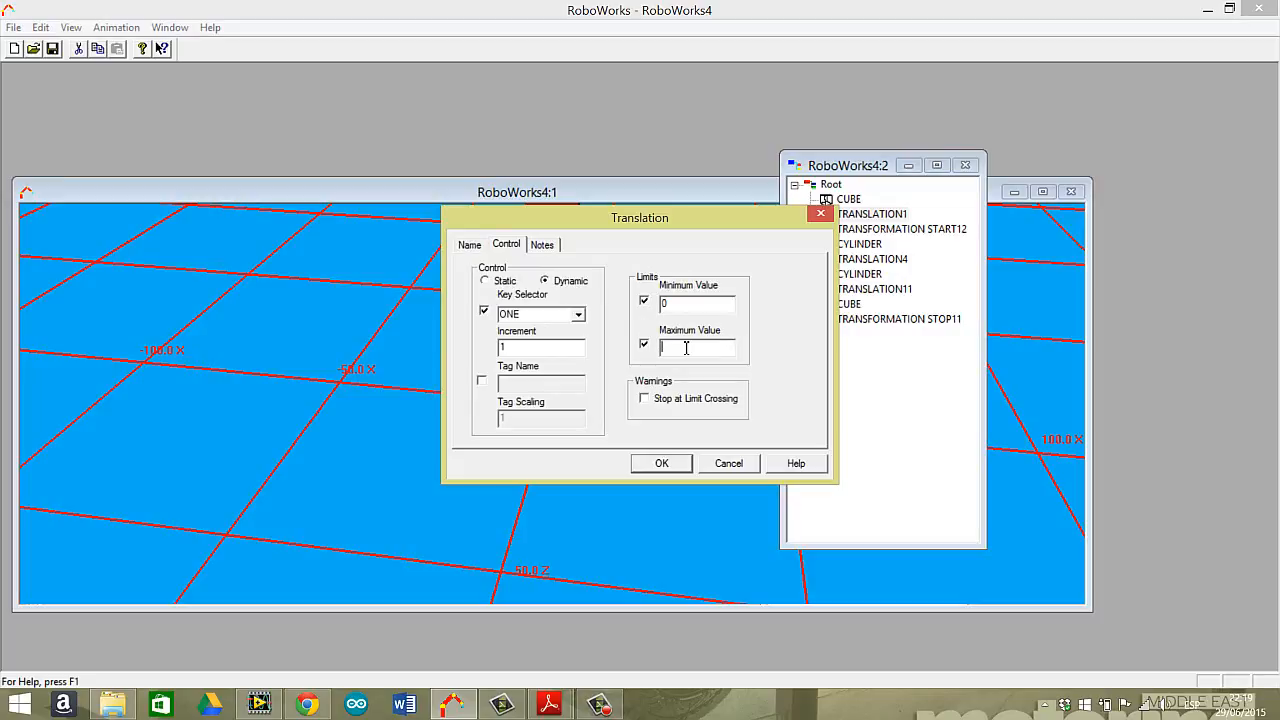
click(686, 347)
text(100)
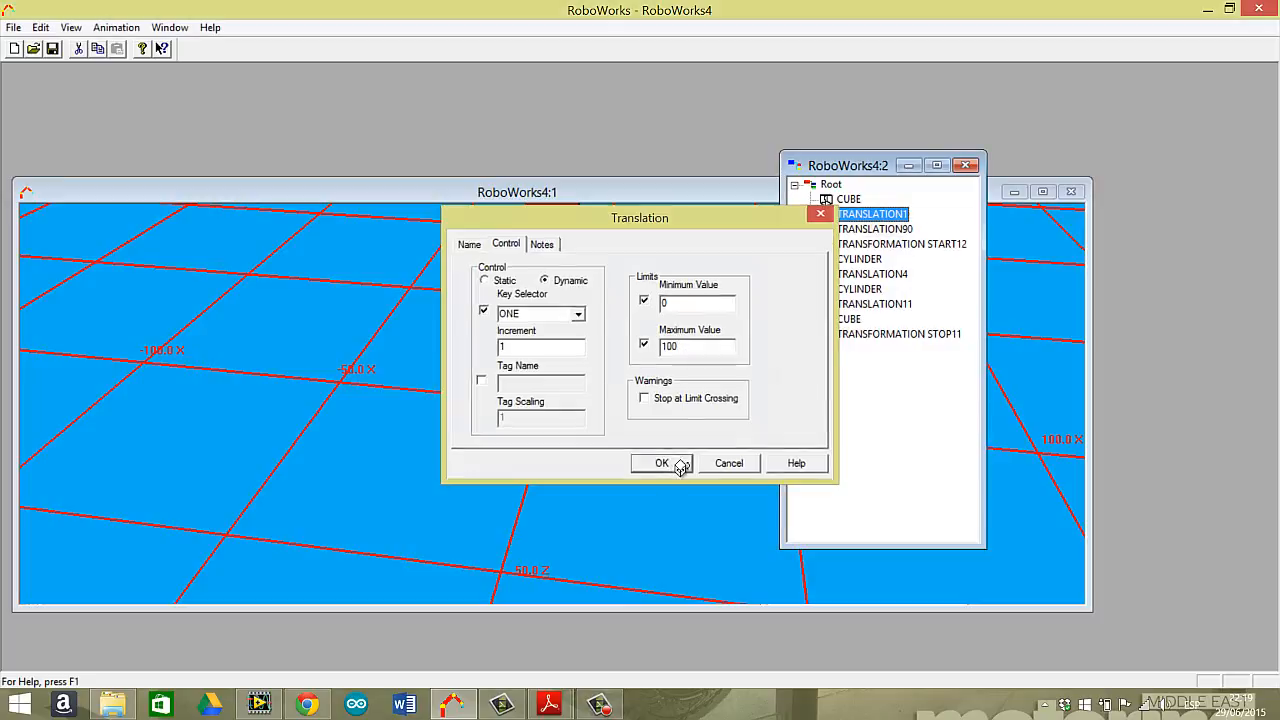
click(662, 463)
Test the dynamic X translation by moving the grouped parts forward along the base and back in the 3D view.
click(730, 345)
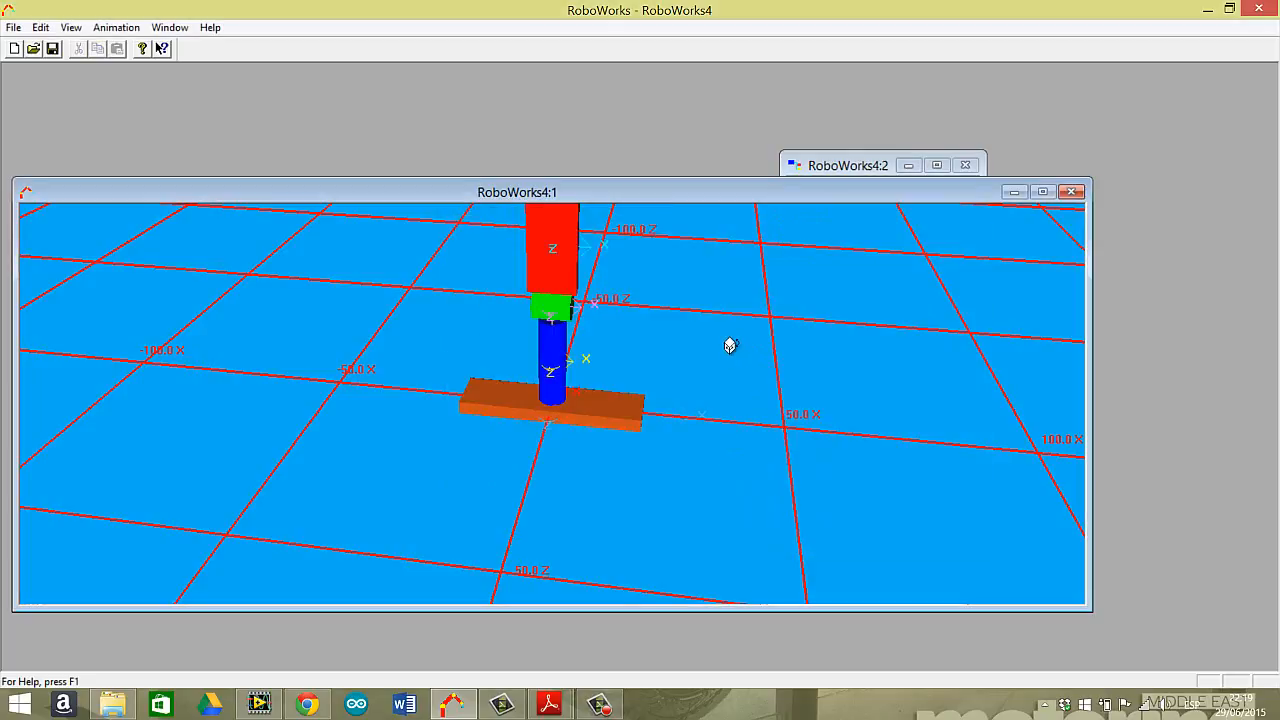
key(q)
key(q)
key(q)
key(q)
key(q)
key(q)
key(q)
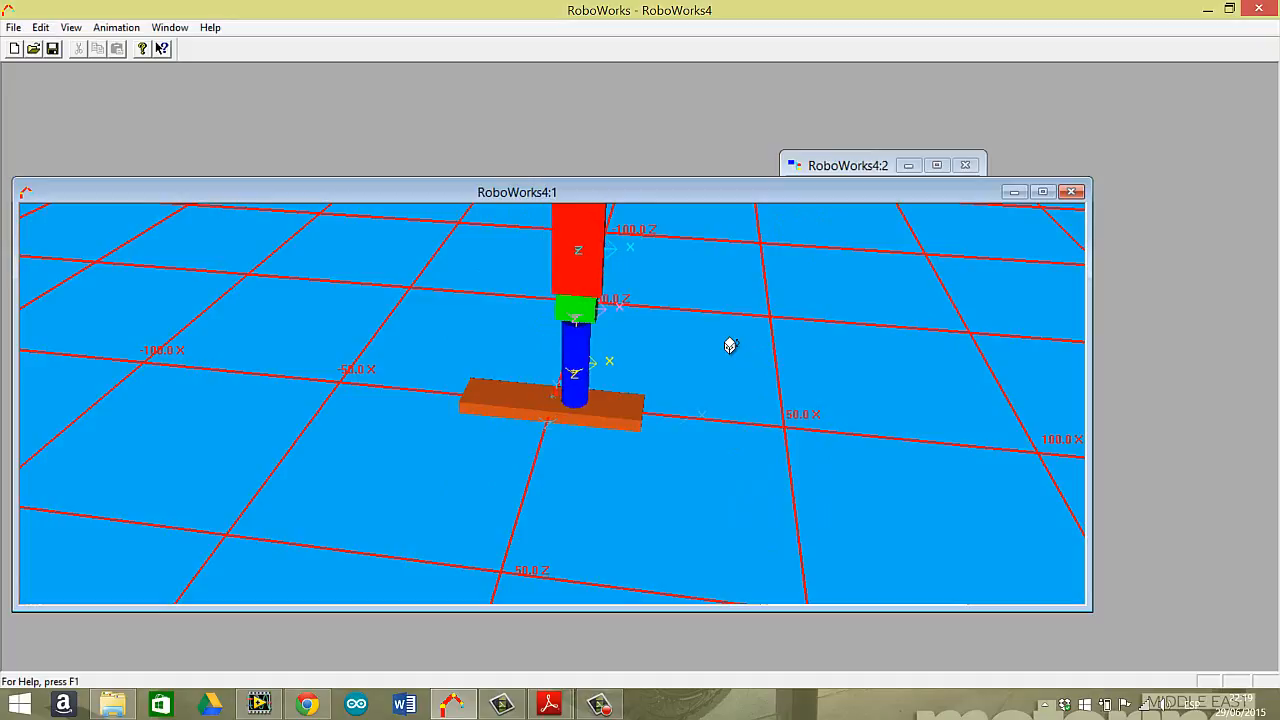
key(q)
key(a)
key(a)
key(a)
key(a)
key(a)
key(a)
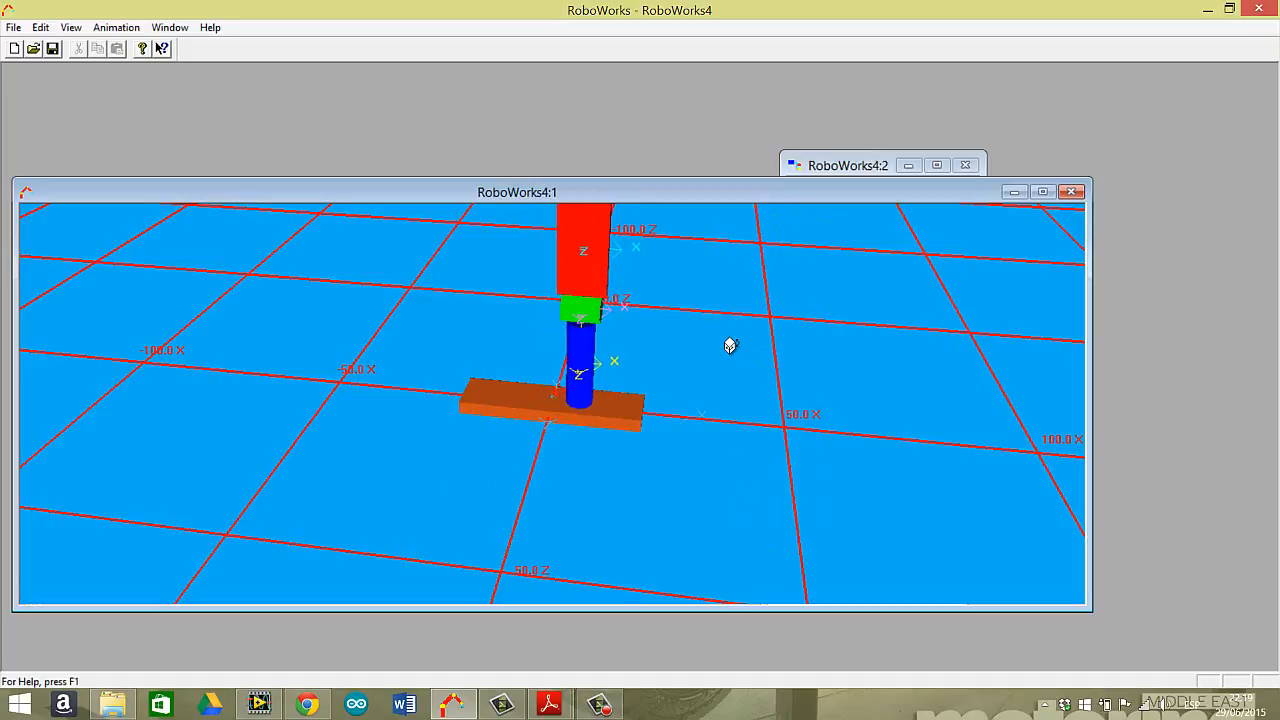
key(a)
key(a)
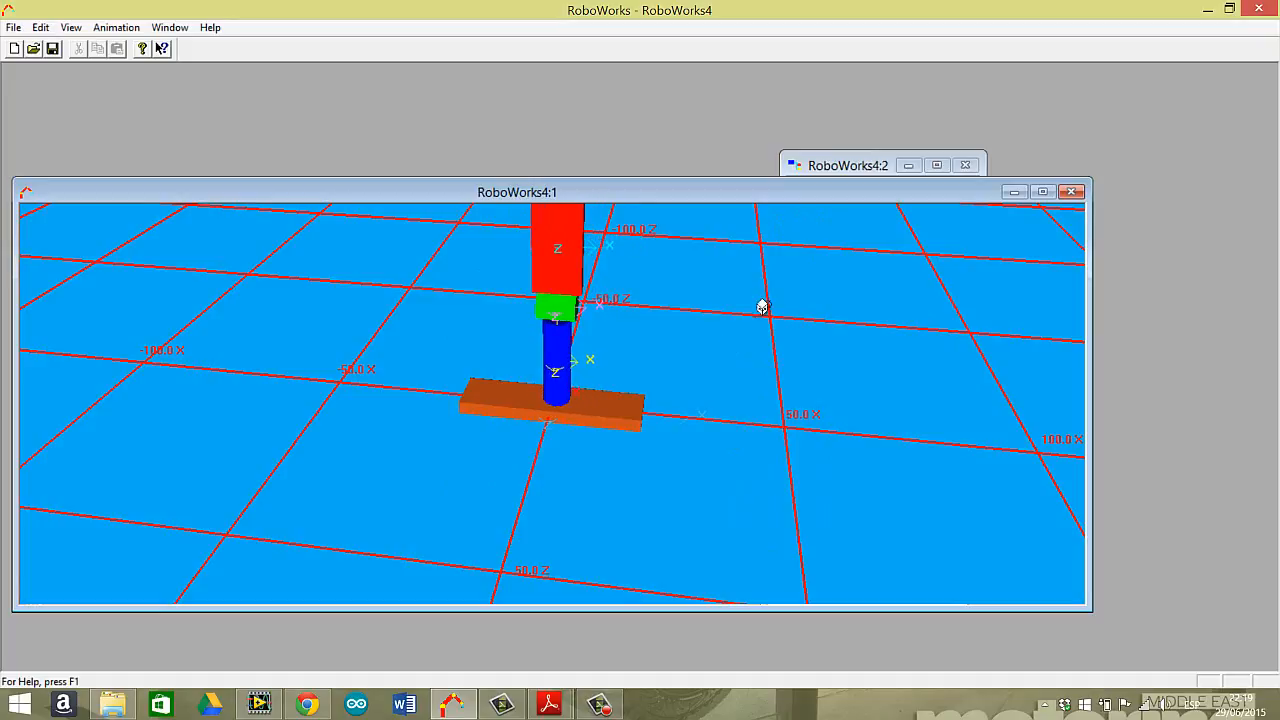
key(a)
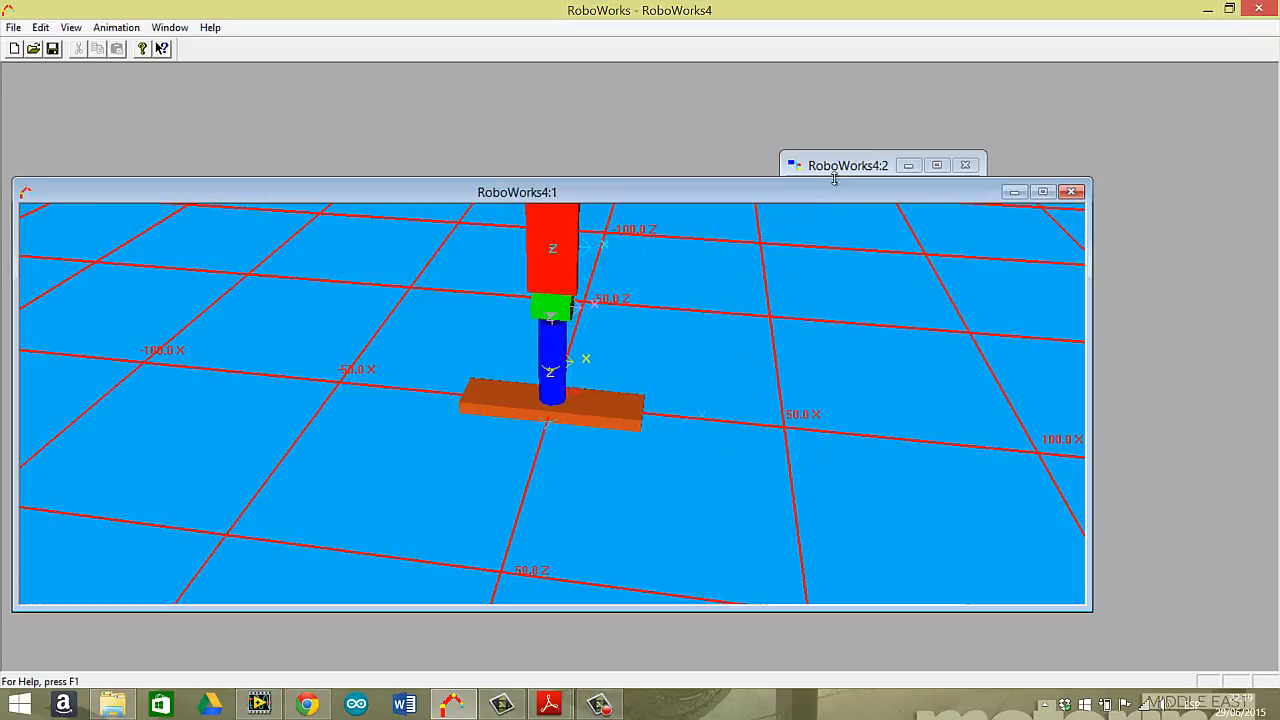
Add a Rotation node about the Y axis after TRANSLATION90, keeping its default name.
click(833, 168)
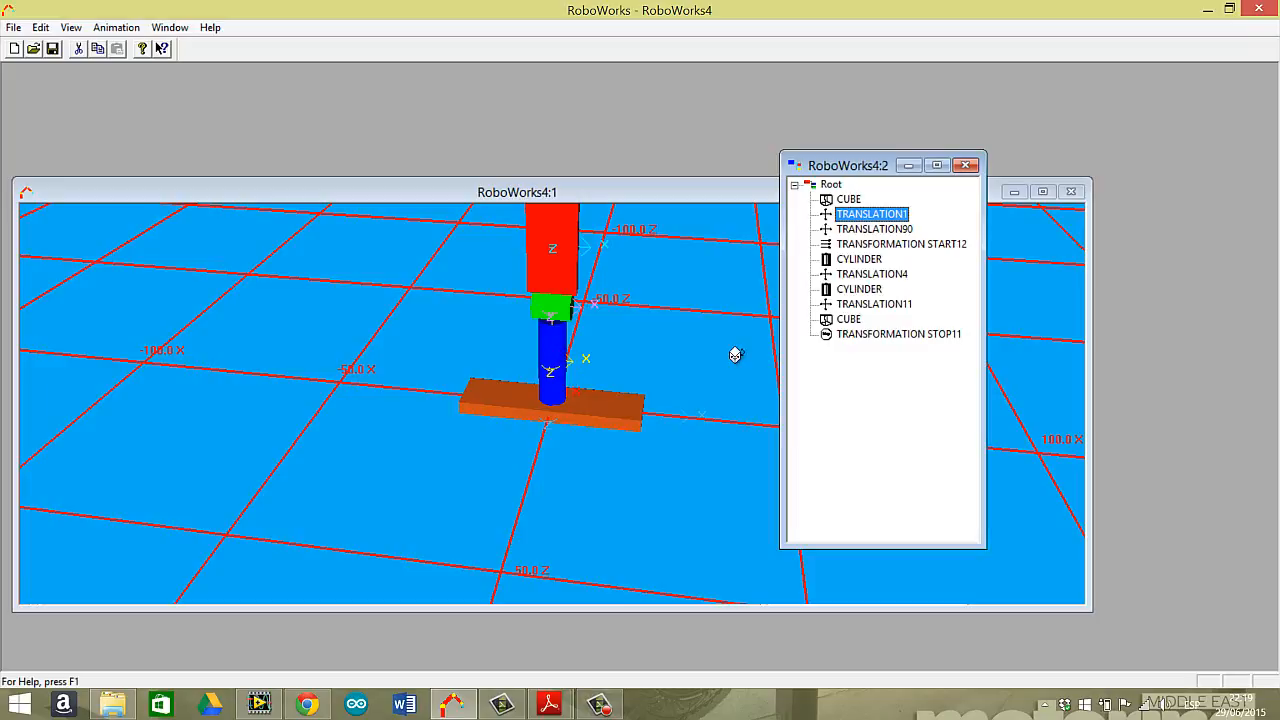
click(866, 230)
click(873, 216)
click(886, 231)
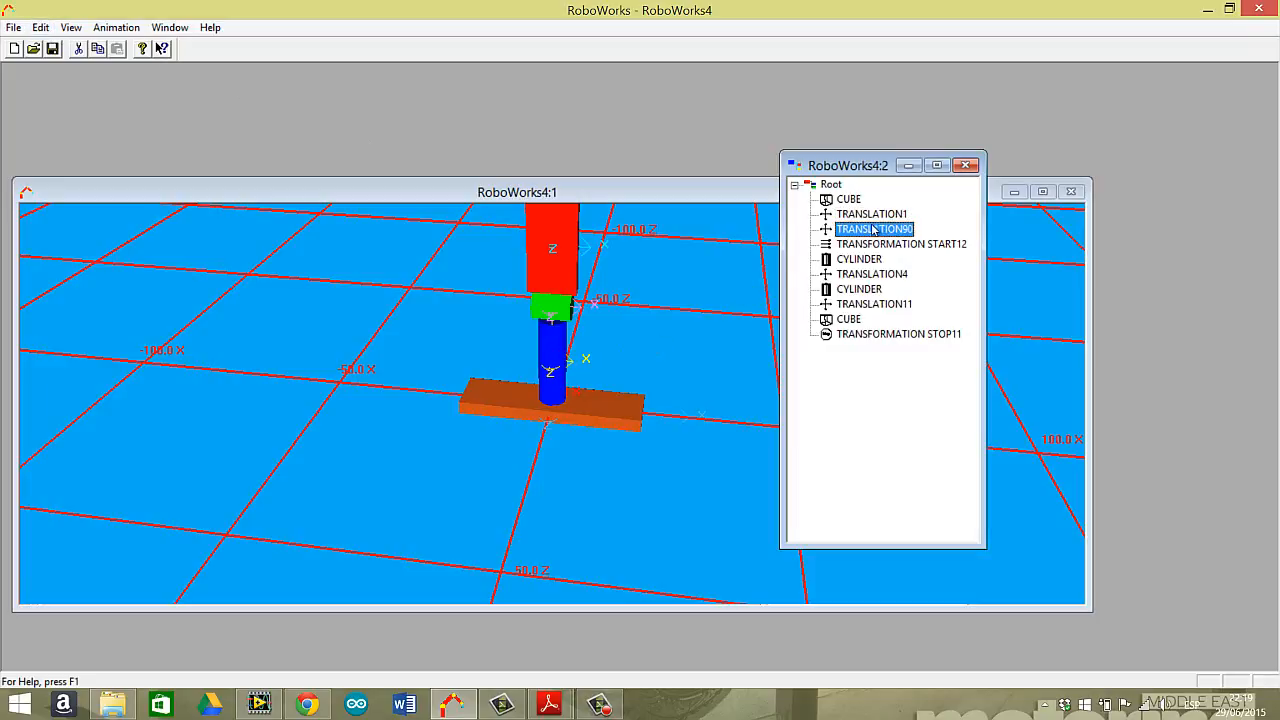
click(40, 27)
click(80, 108)
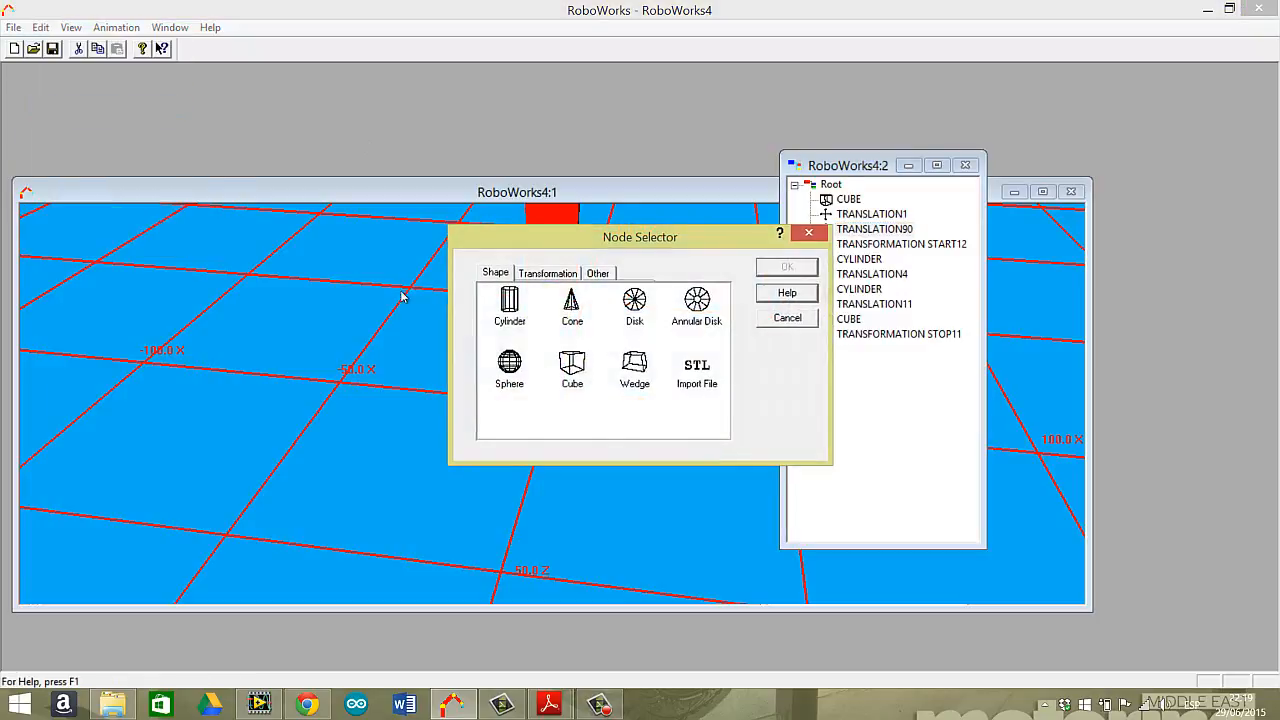
click(548, 273)
click(509, 304)
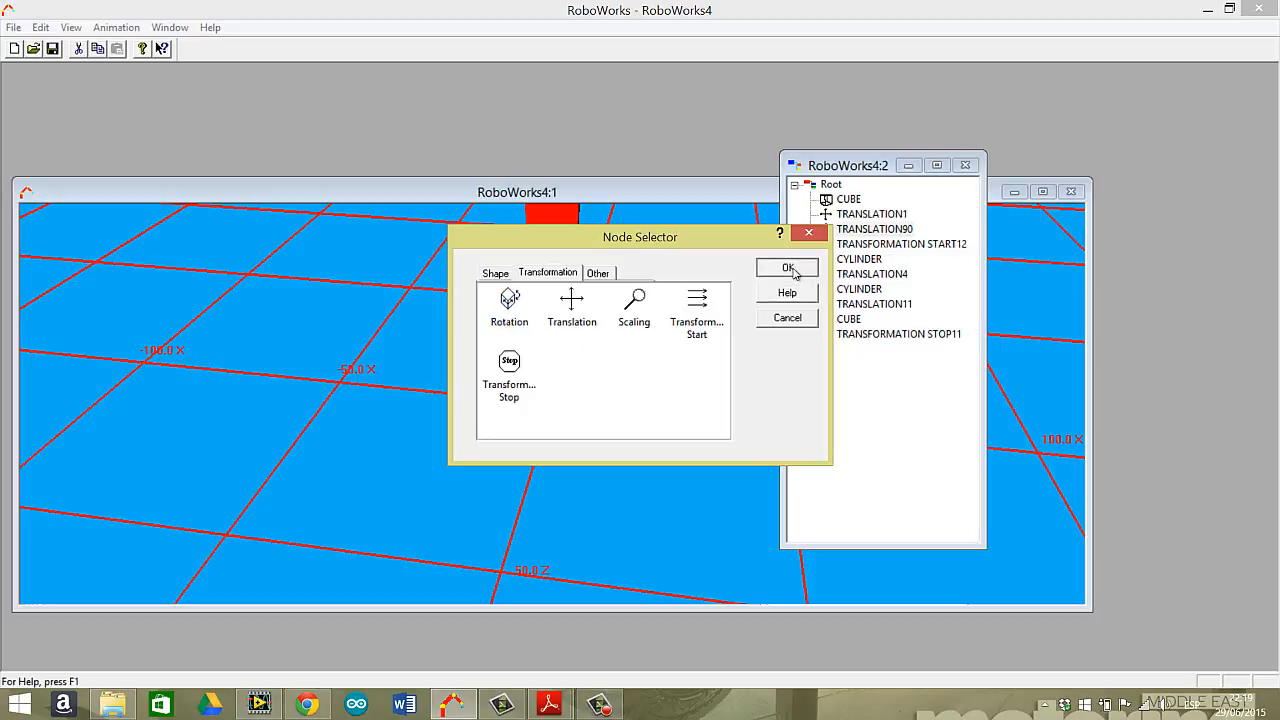
click(794, 270)
drag(614, 223, 806, 168)
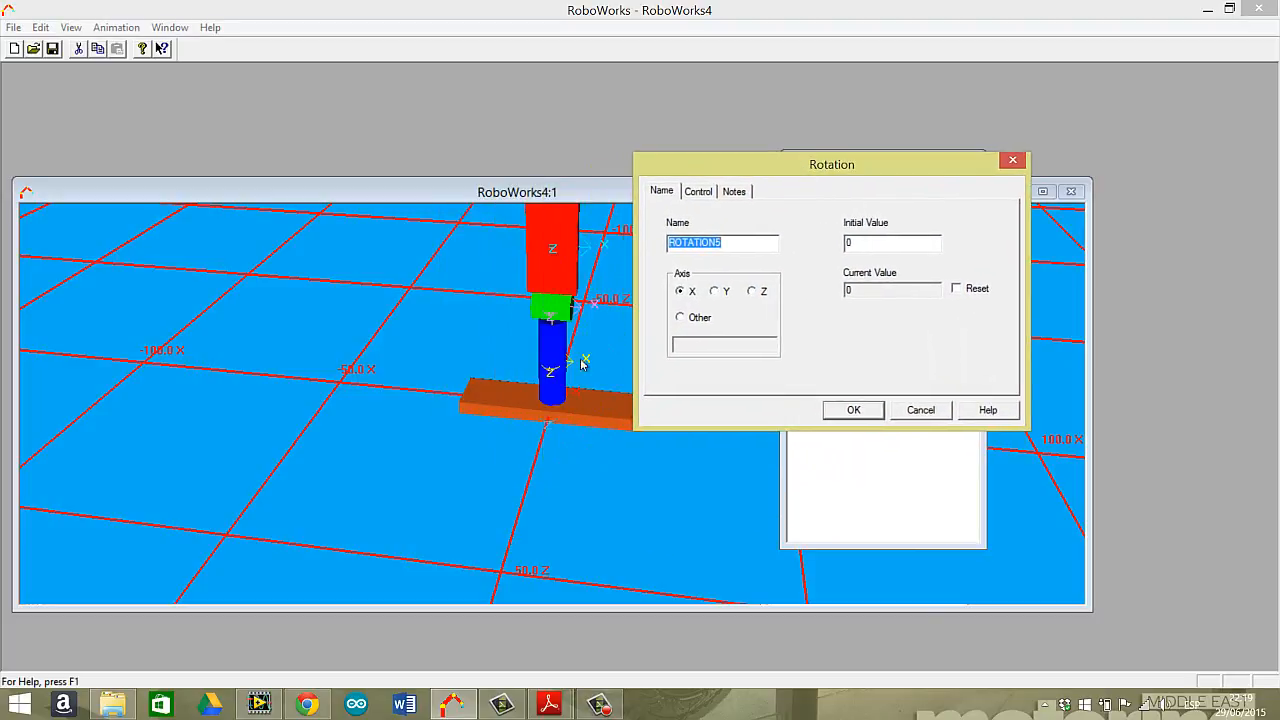
click(715, 291)
Make the Y rotation dynamic with key selector TWO, increment 1, and limits from 0 to 100.
click(698, 191)
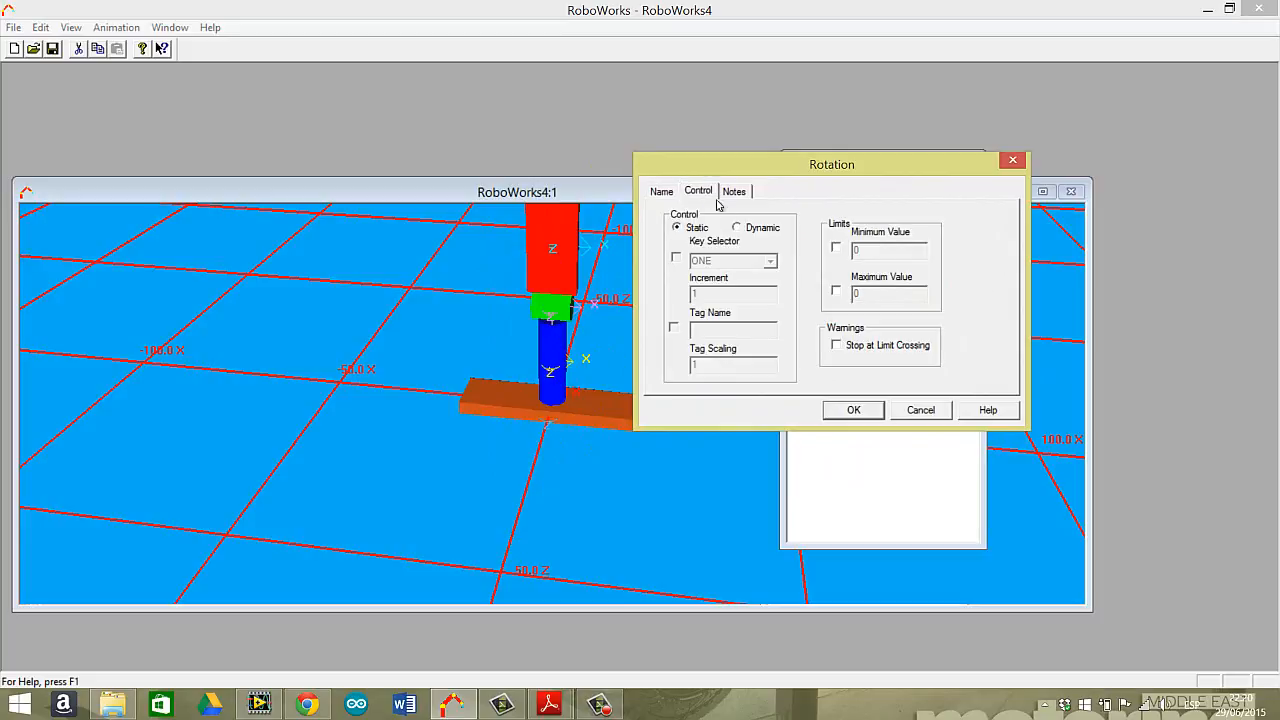
click(738, 228)
click(677, 258)
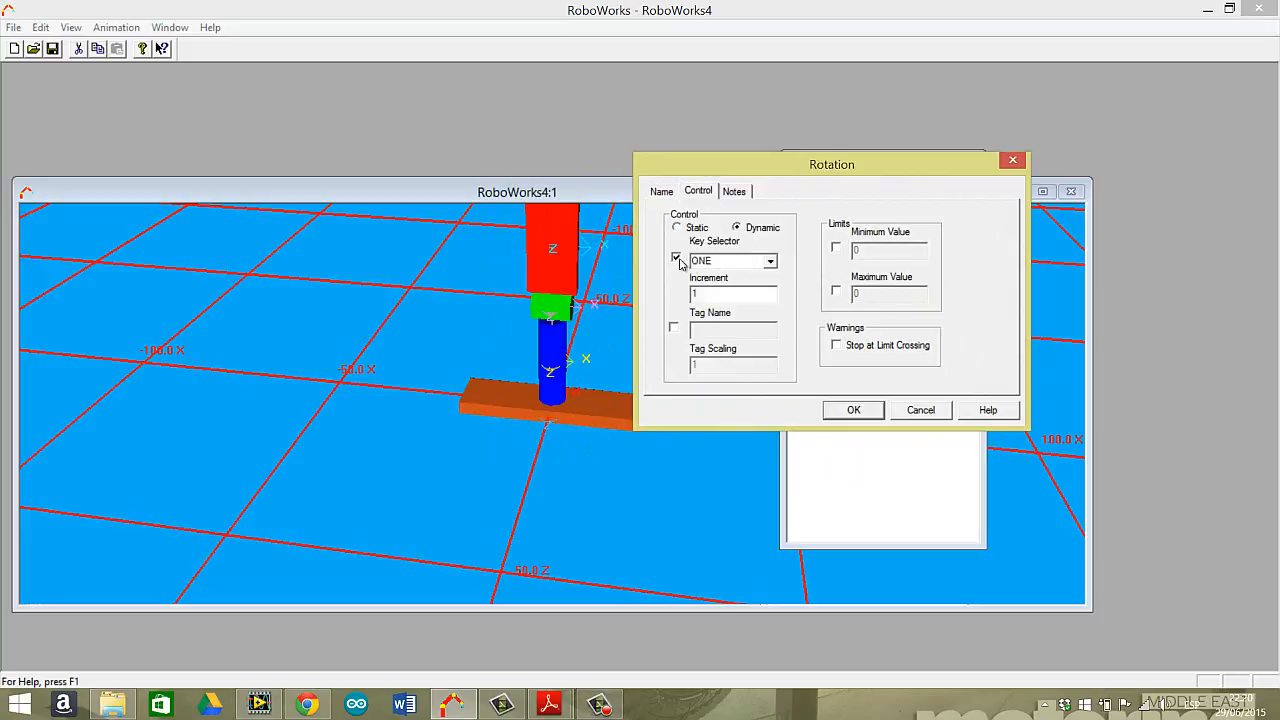
click(770, 261)
click(718, 287)
click(723, 295)
click(836, 248)
click(836, 291)
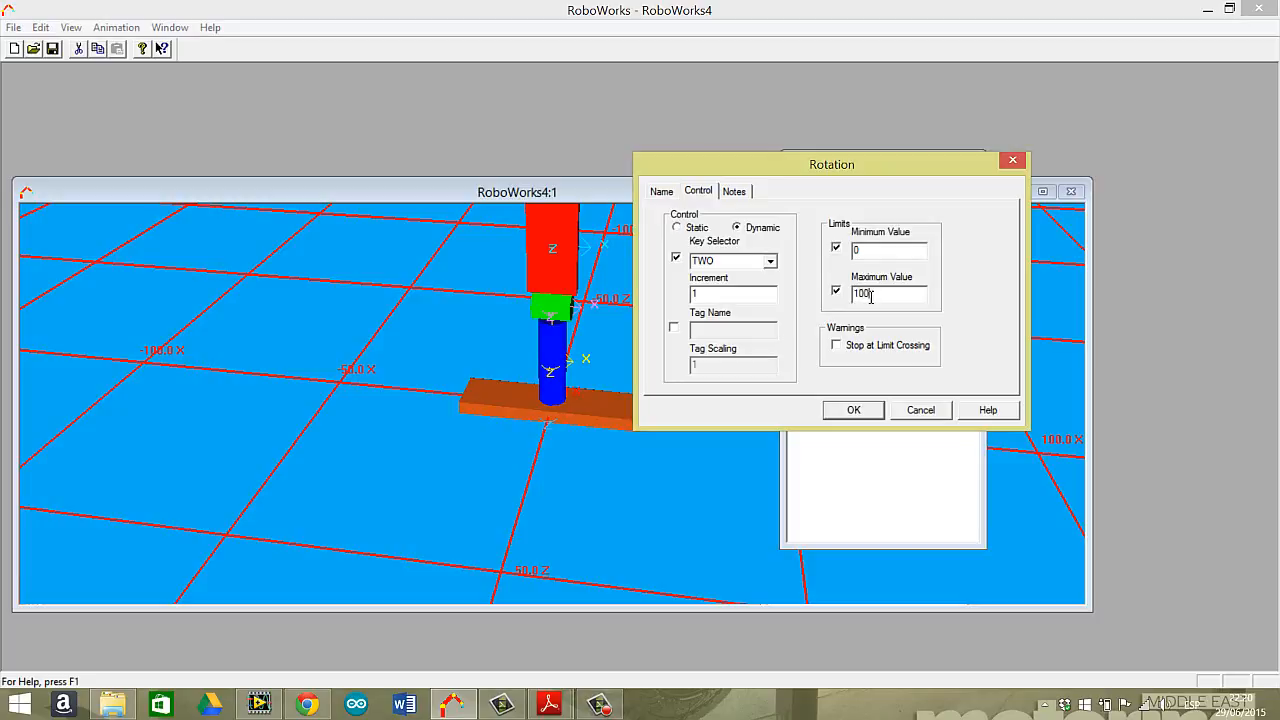
click(853, 409)
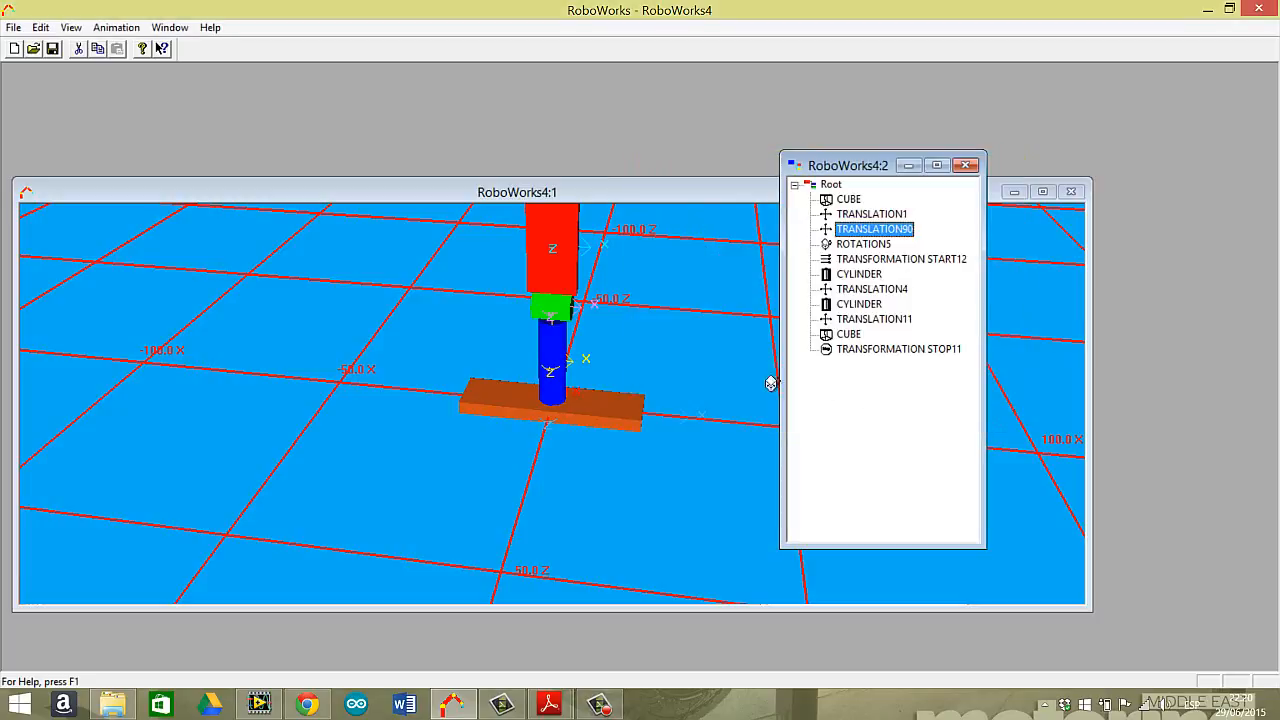
Test the dynamic Y rotation and X translation of the grouped parts in the 3D view, and reset all joint values.
click(711, 376)
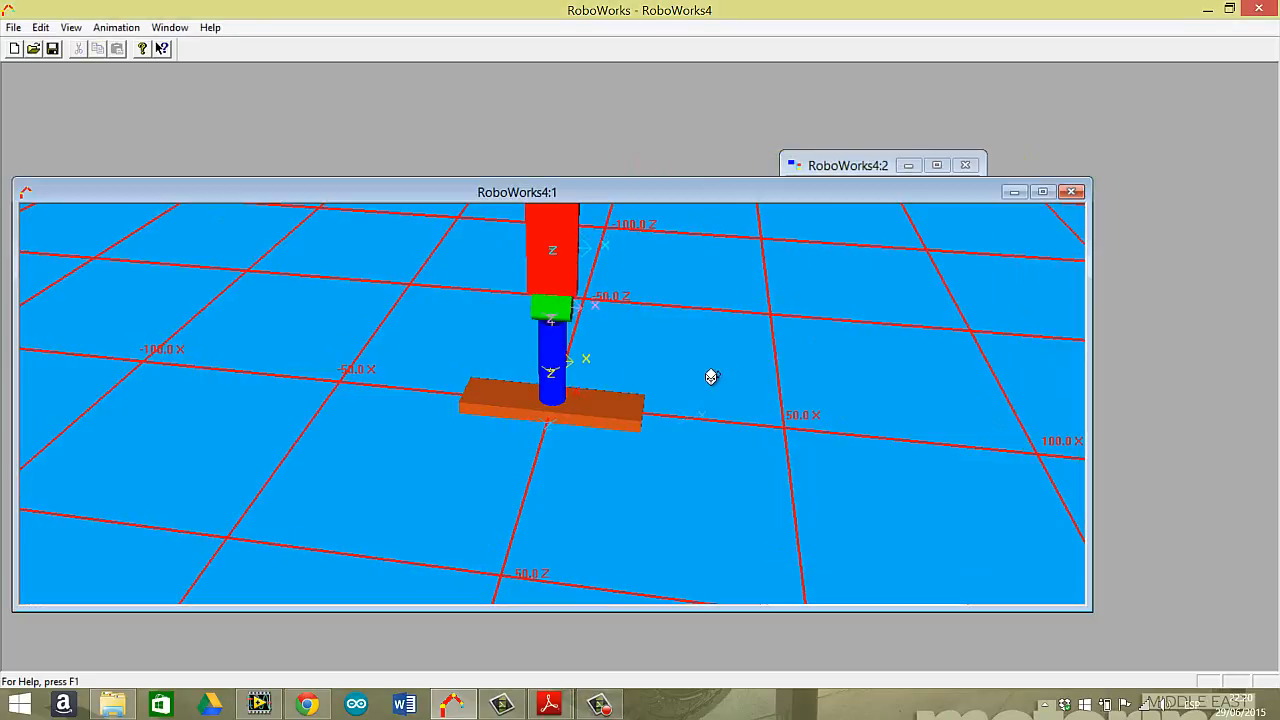
key(Right)
key(Right)
key(Right)
key(Right)
key(Right)
key(Right)
key(Right)
key(Right)
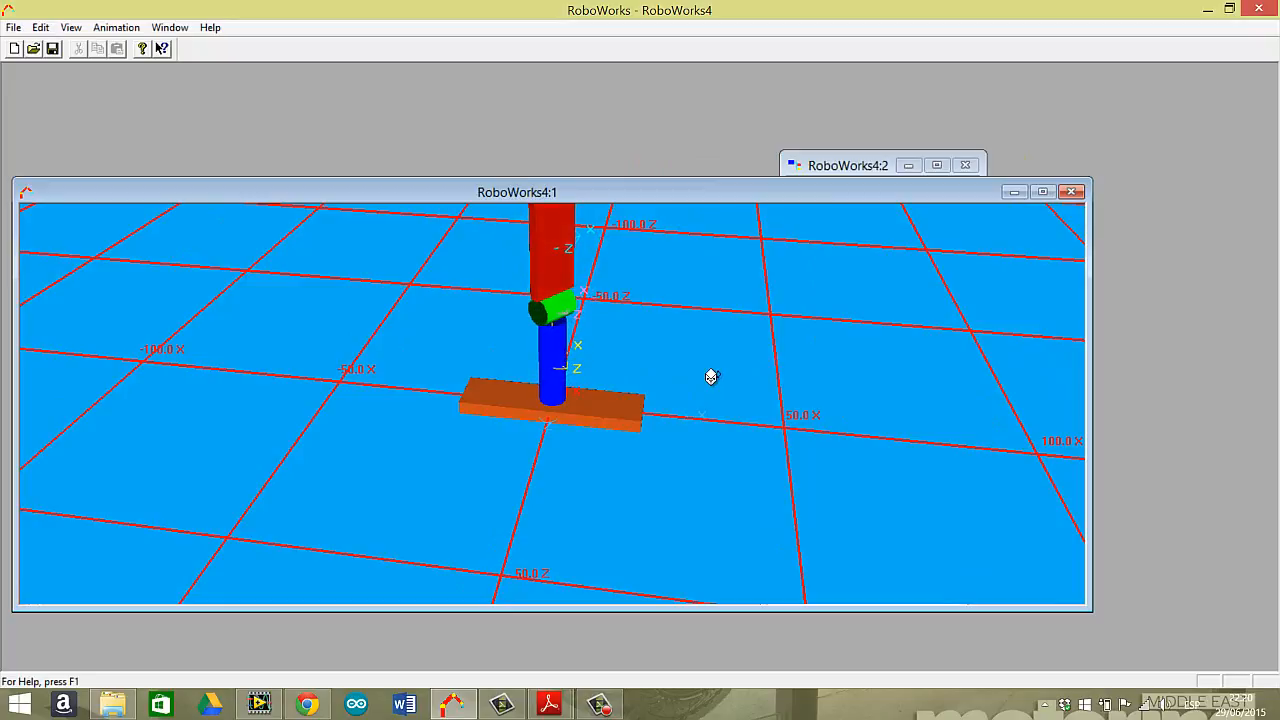
key(Right)
key(Right)
key(Right)
key(Right)
key(Right)
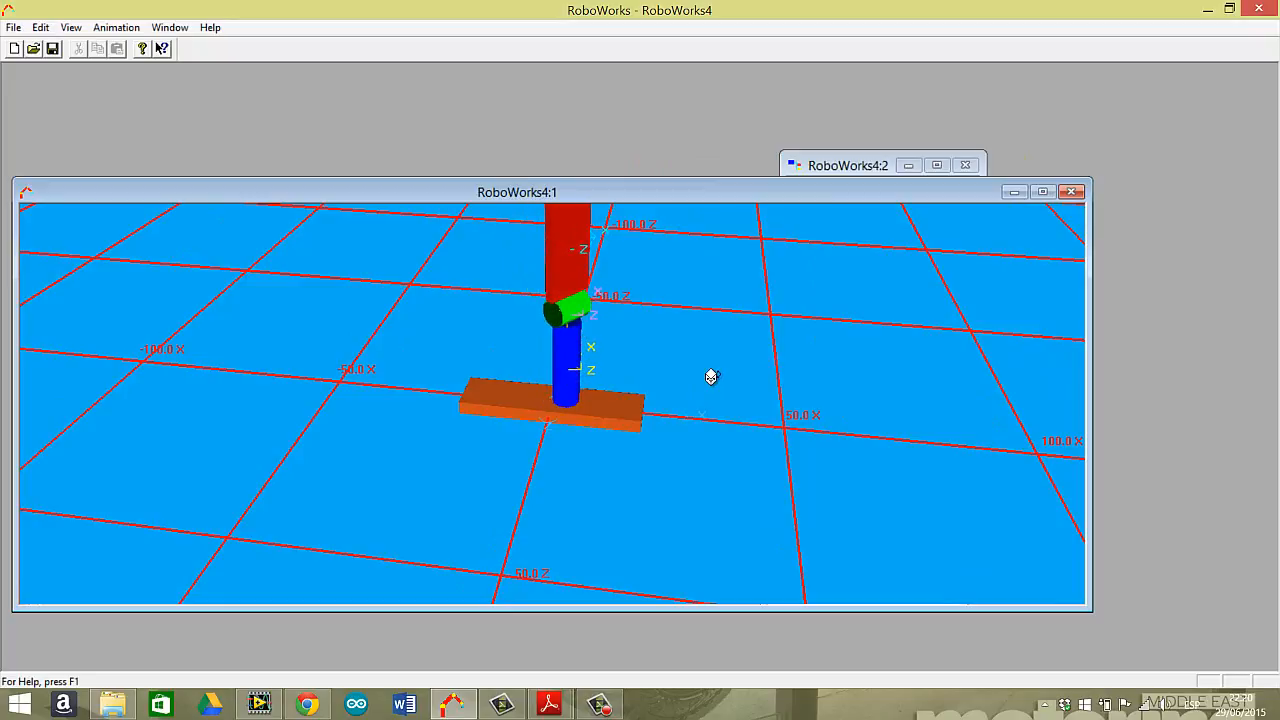
key(Left)
key(Left)
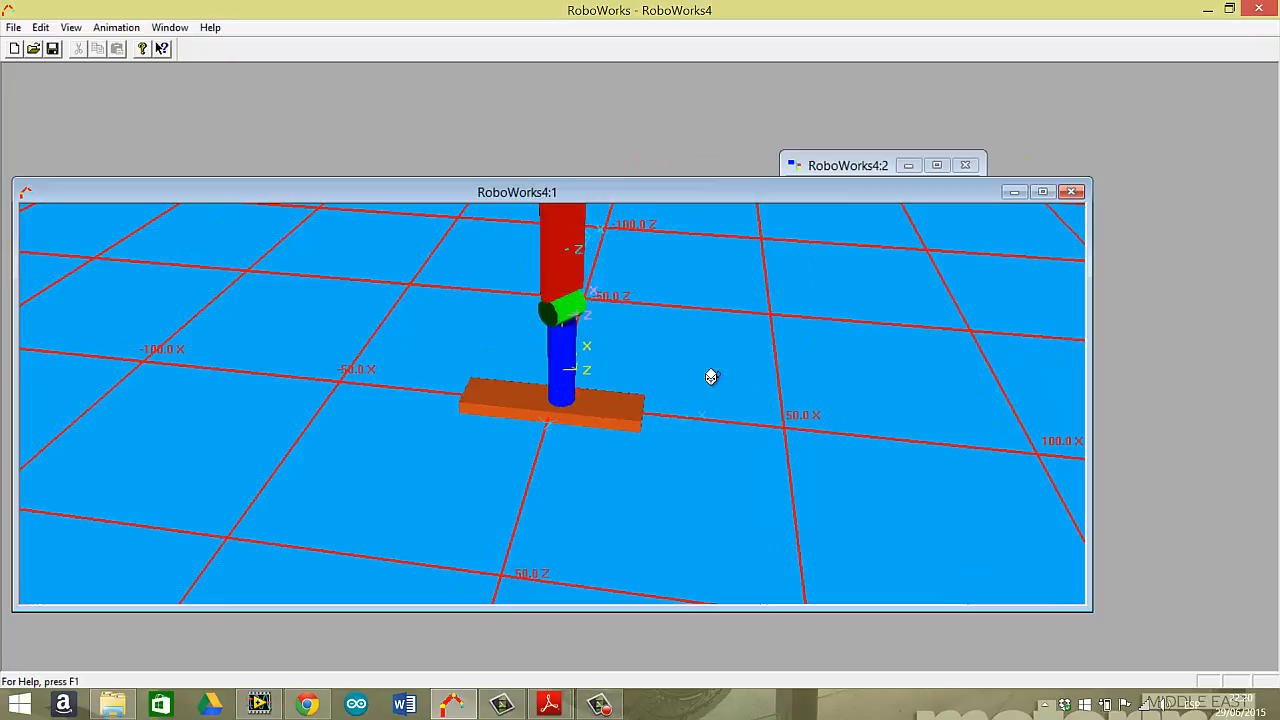
key(Up)
key(Up)
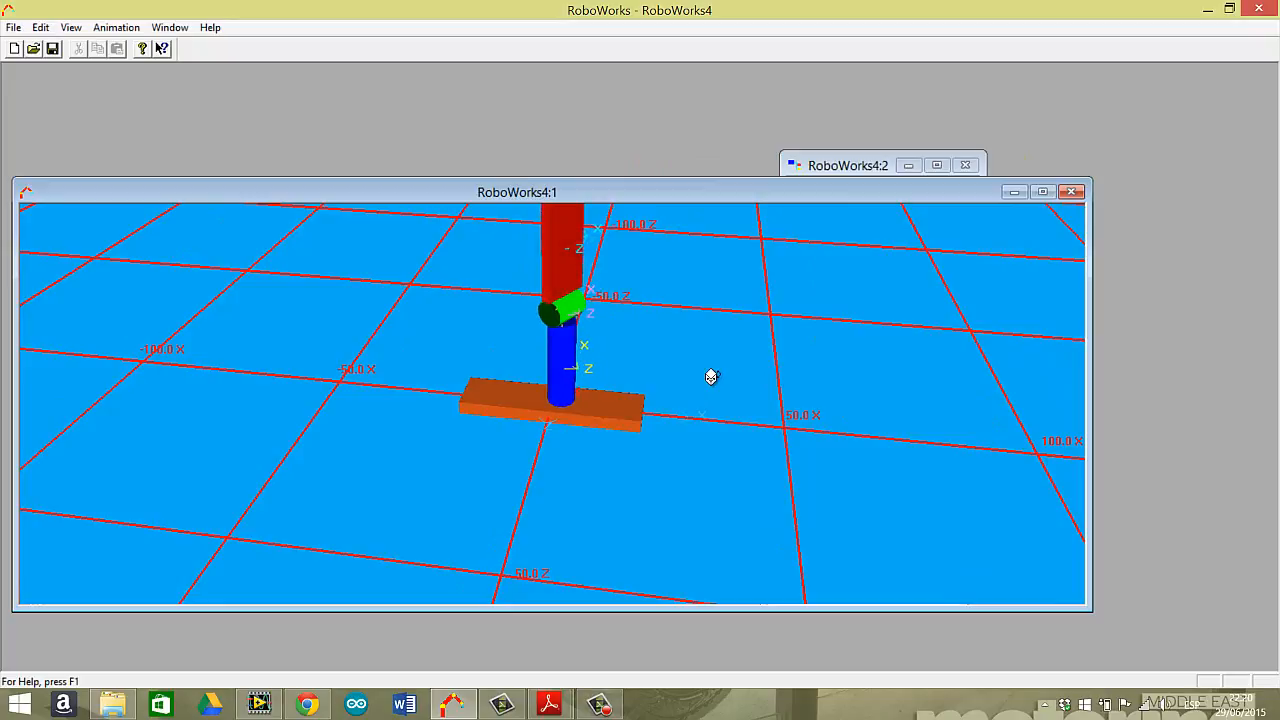
key(Down)
key(Down)
key(Down)
key(Down)
key(Up)
key(Up)
key(Up)
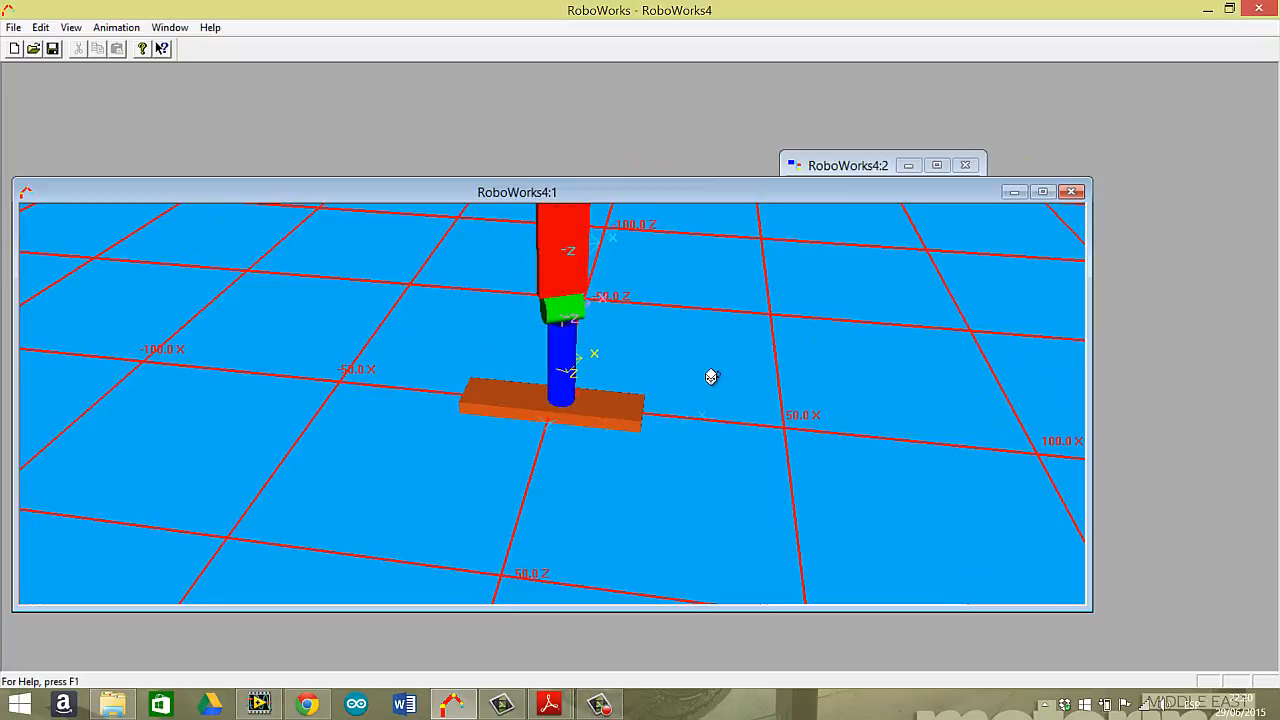
click(116, 27)
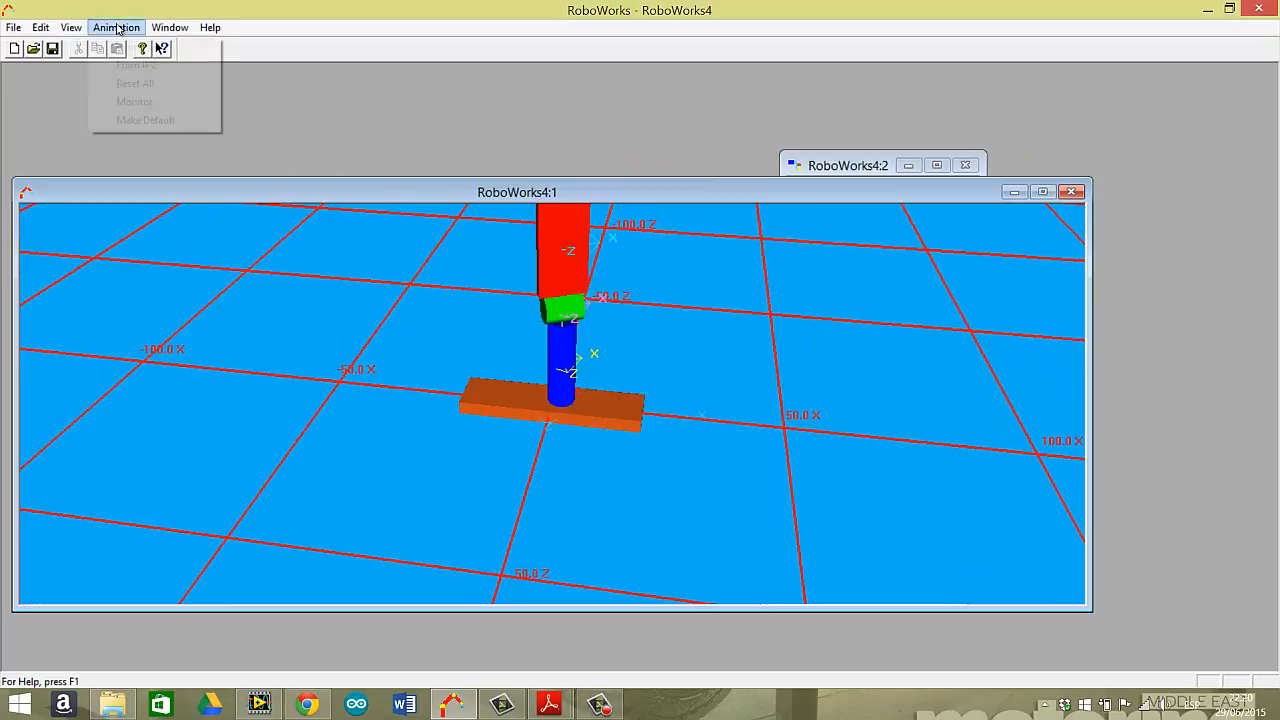
click(152, 88)
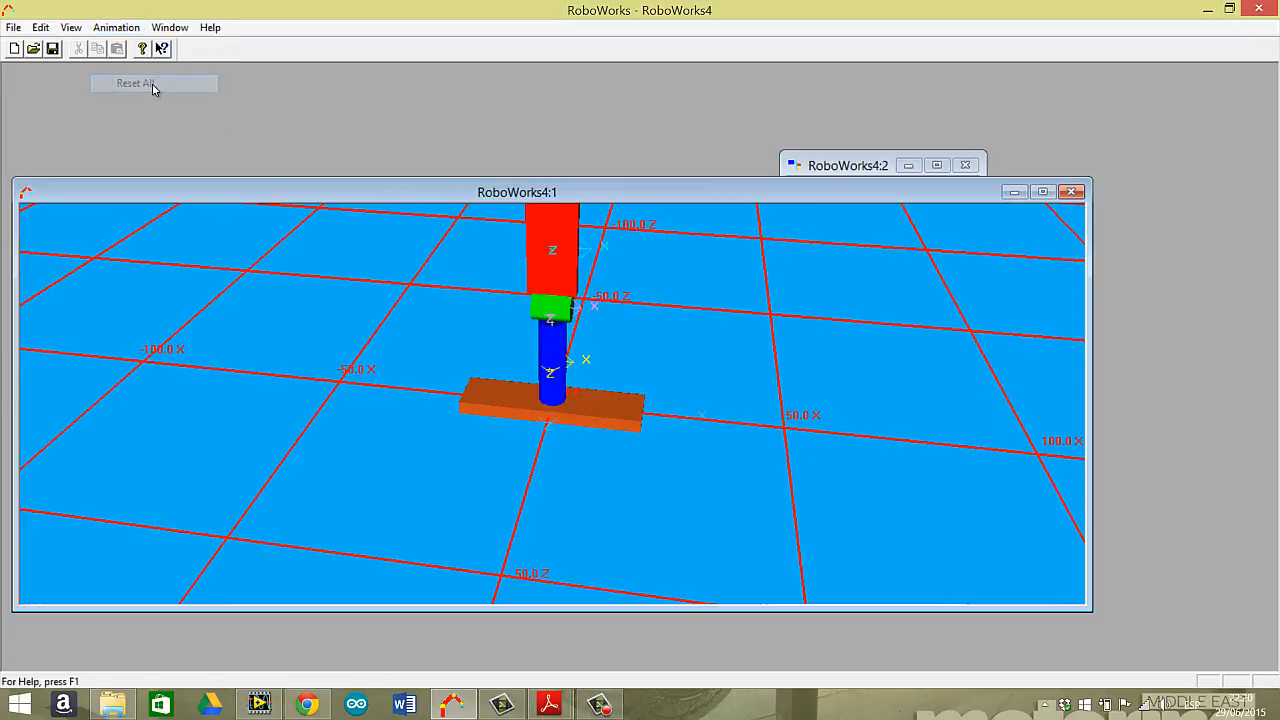
Examine the order of the TRANSLATION4, CYLINDER and TRANSLATION11 nodes in the node tree.
double_click(848, 172)
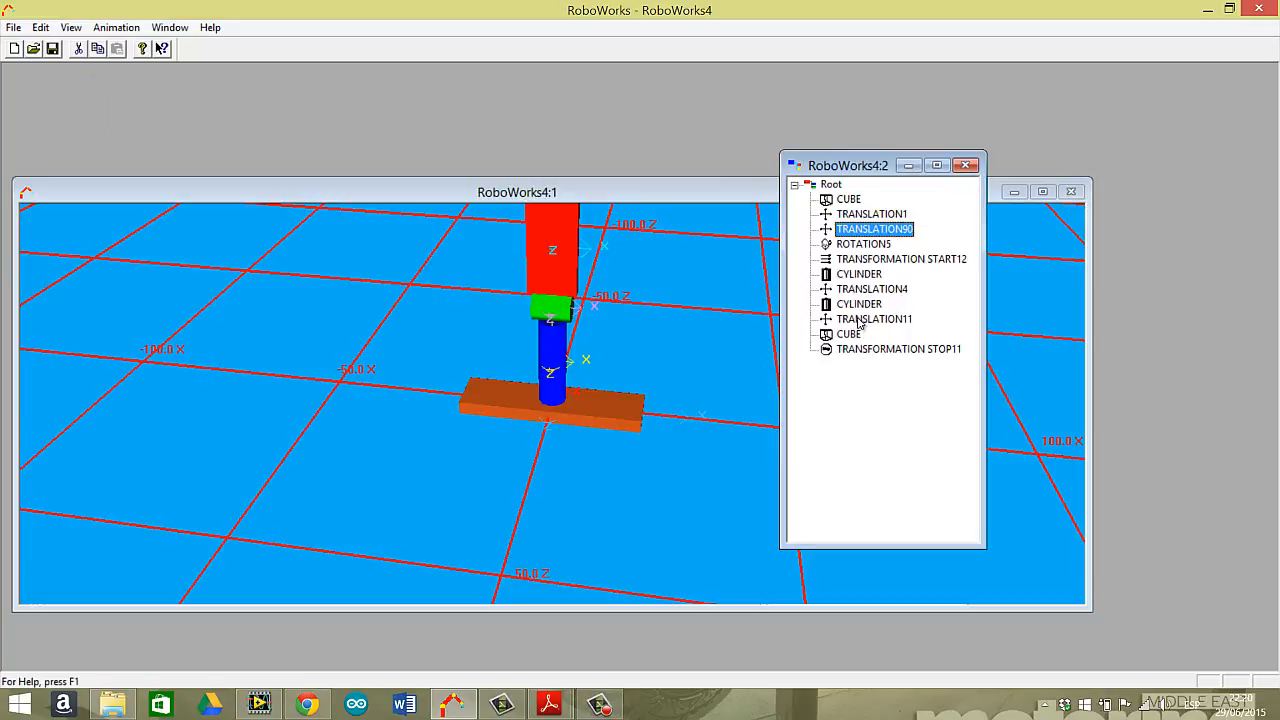
click(872, 290)
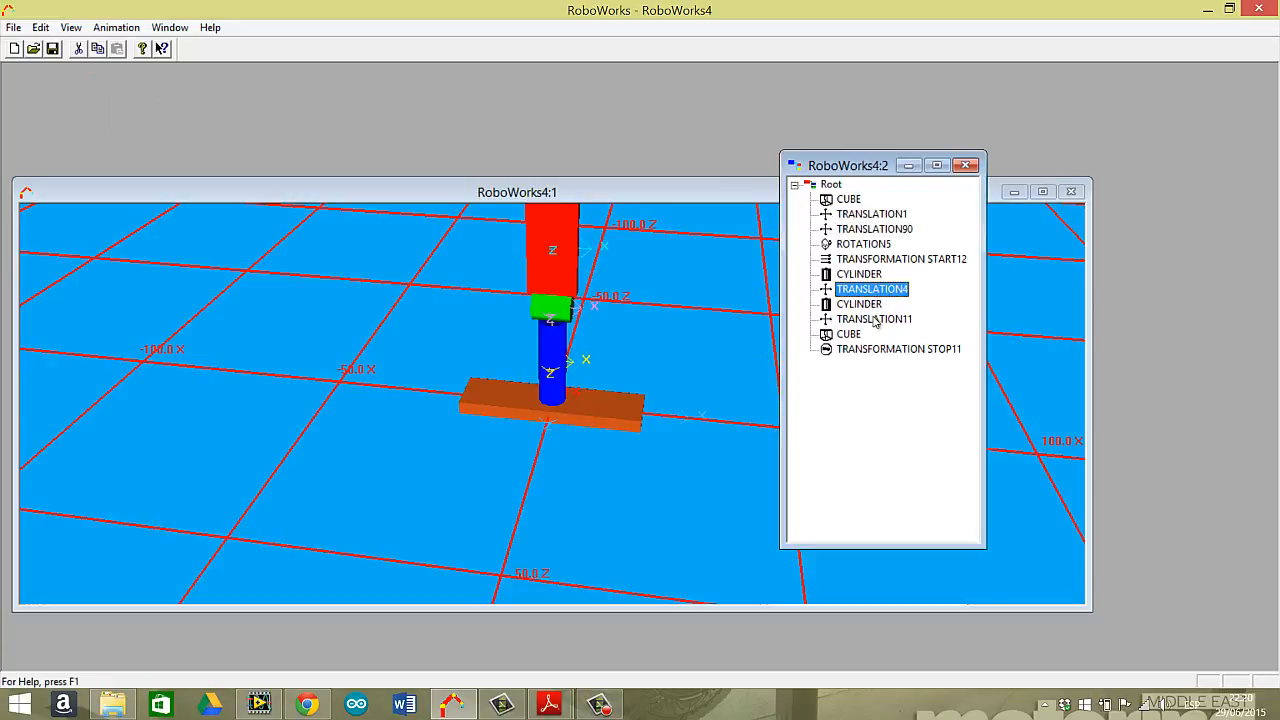
click(874, 320)
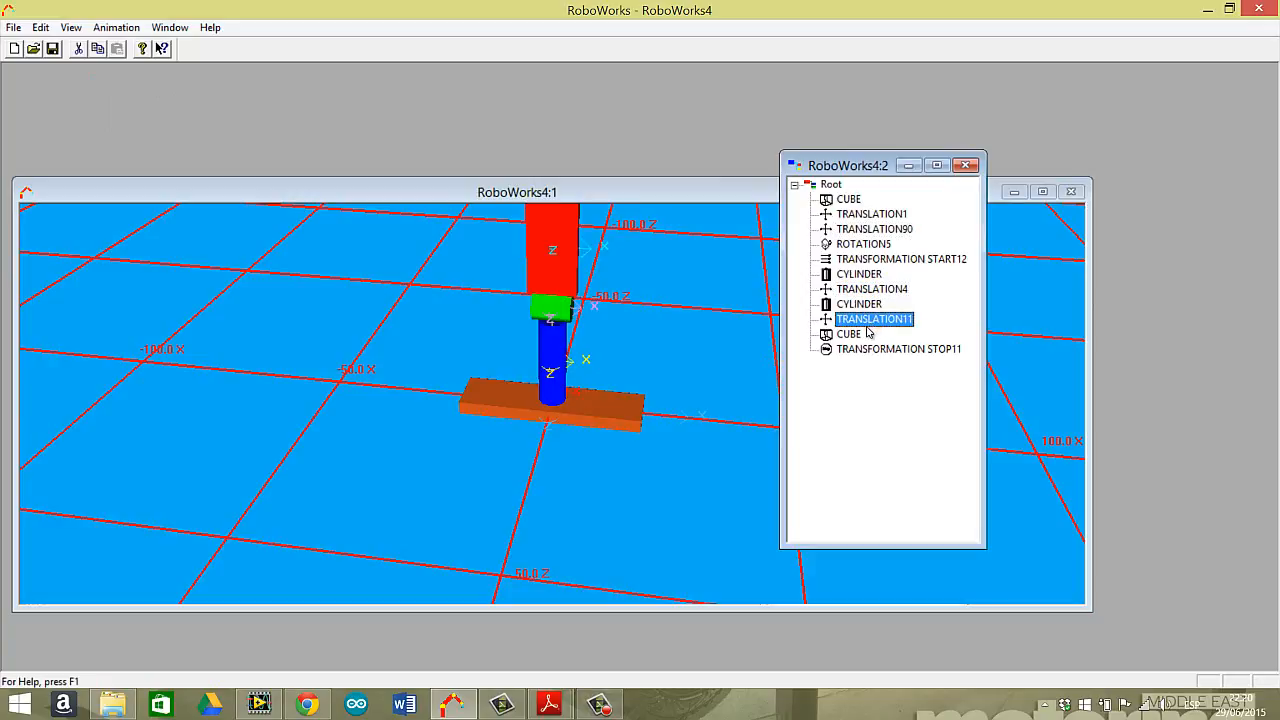
click(872, 290)
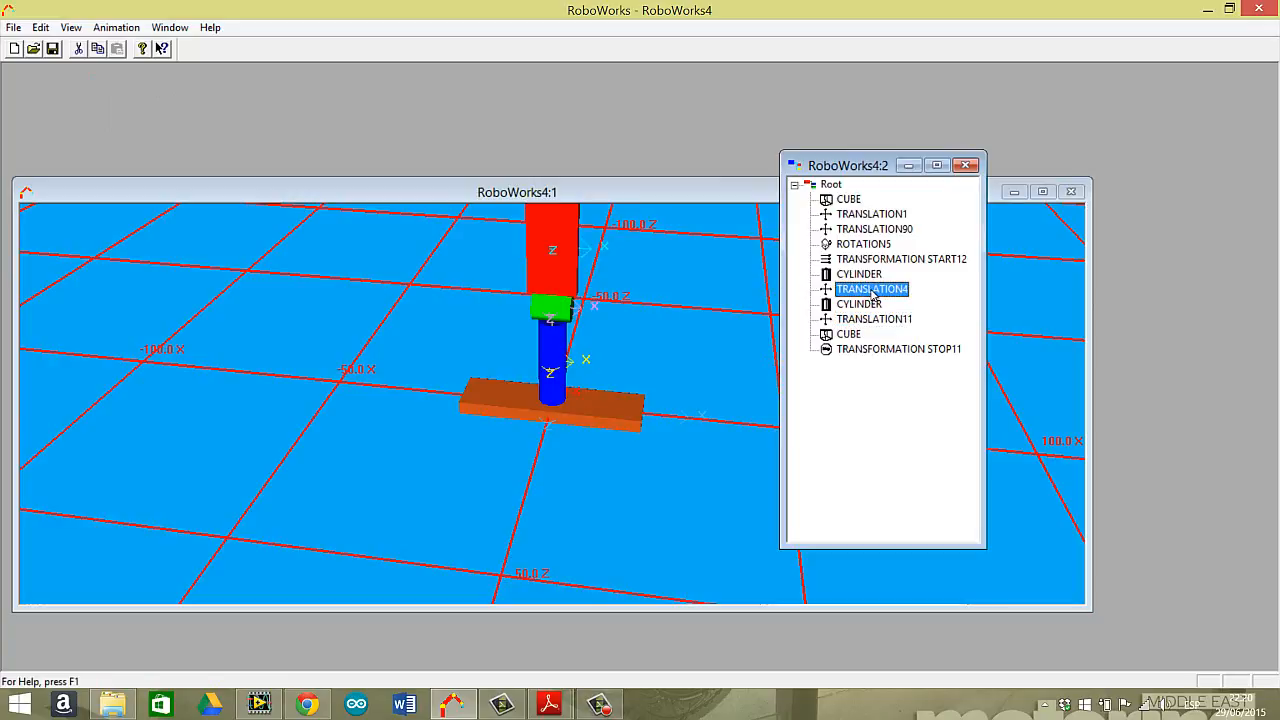
click(876, 320)
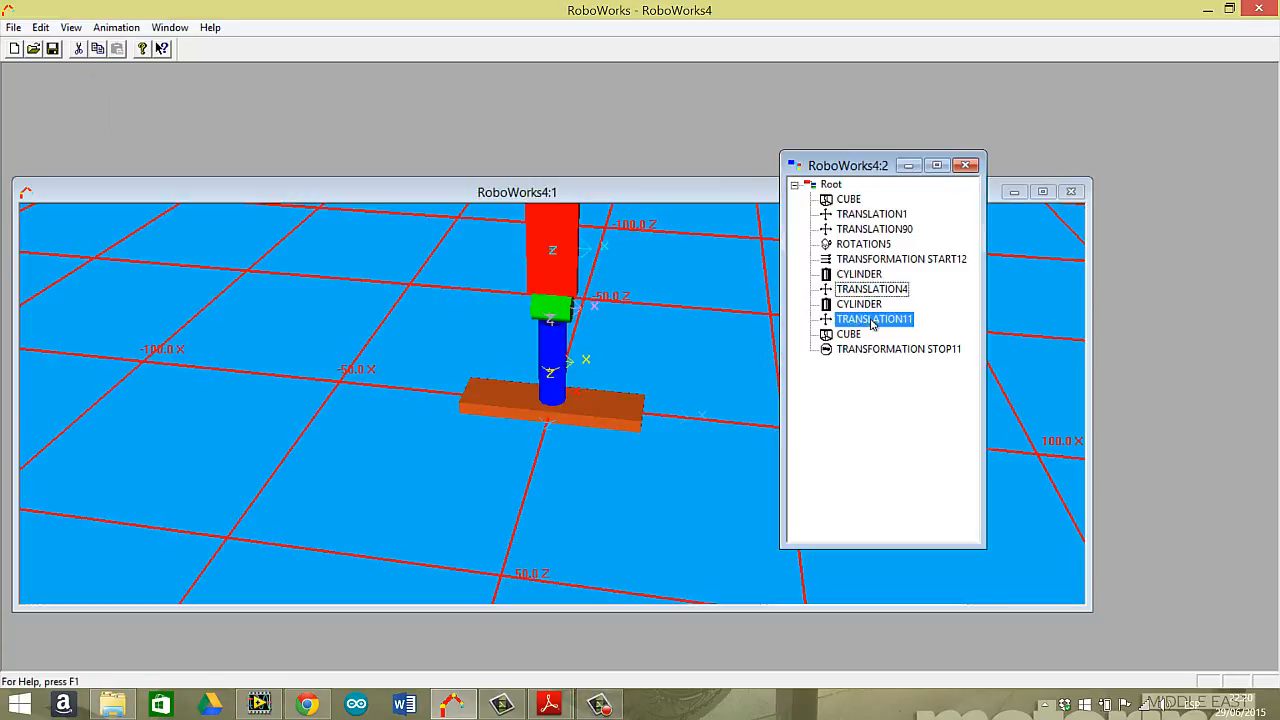
click(880, 291)
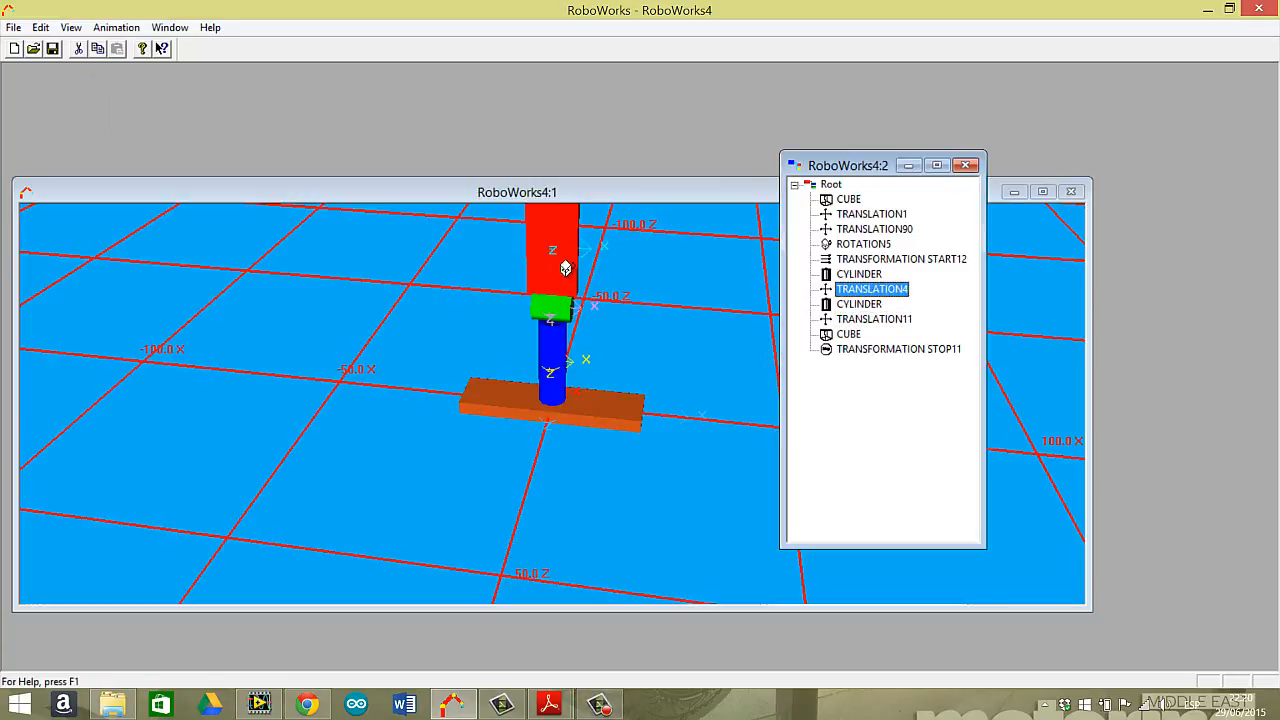
click(862, 307)
Add a Rotation node about the X axis after TRANSLATION4, keeping its default name.
click(868, 291)
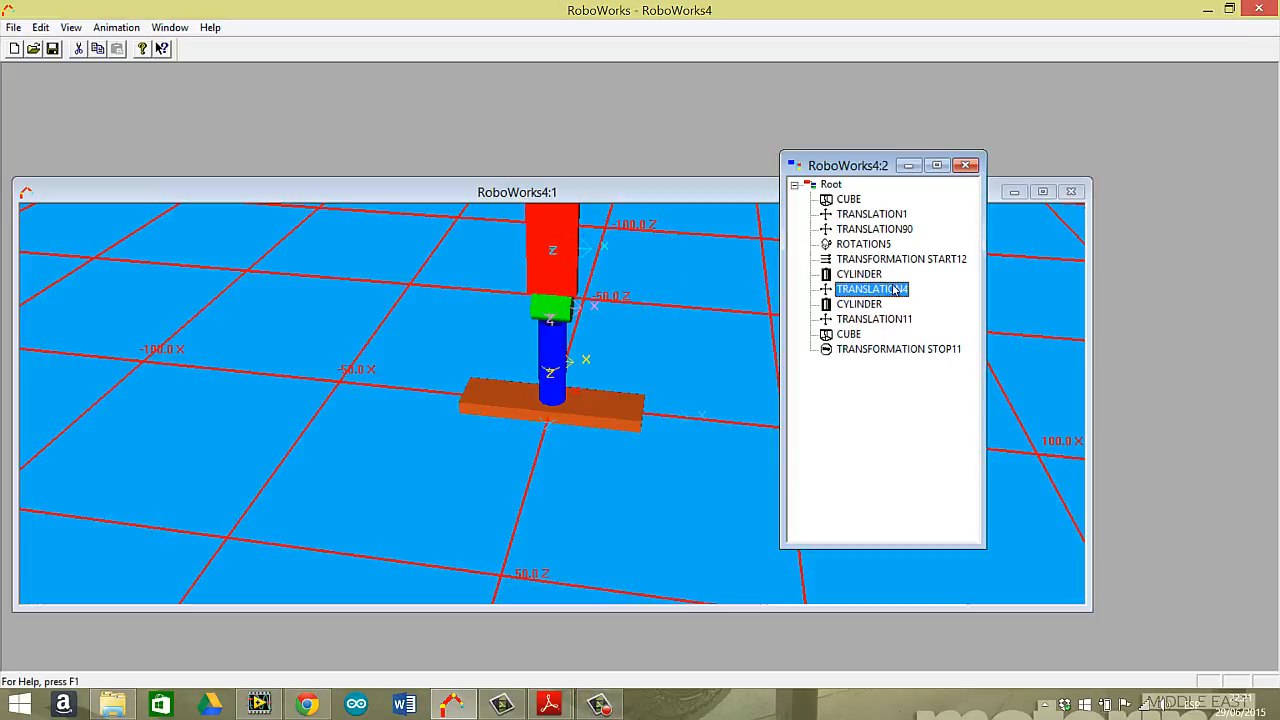
click(41, 27)
click(80, 107)
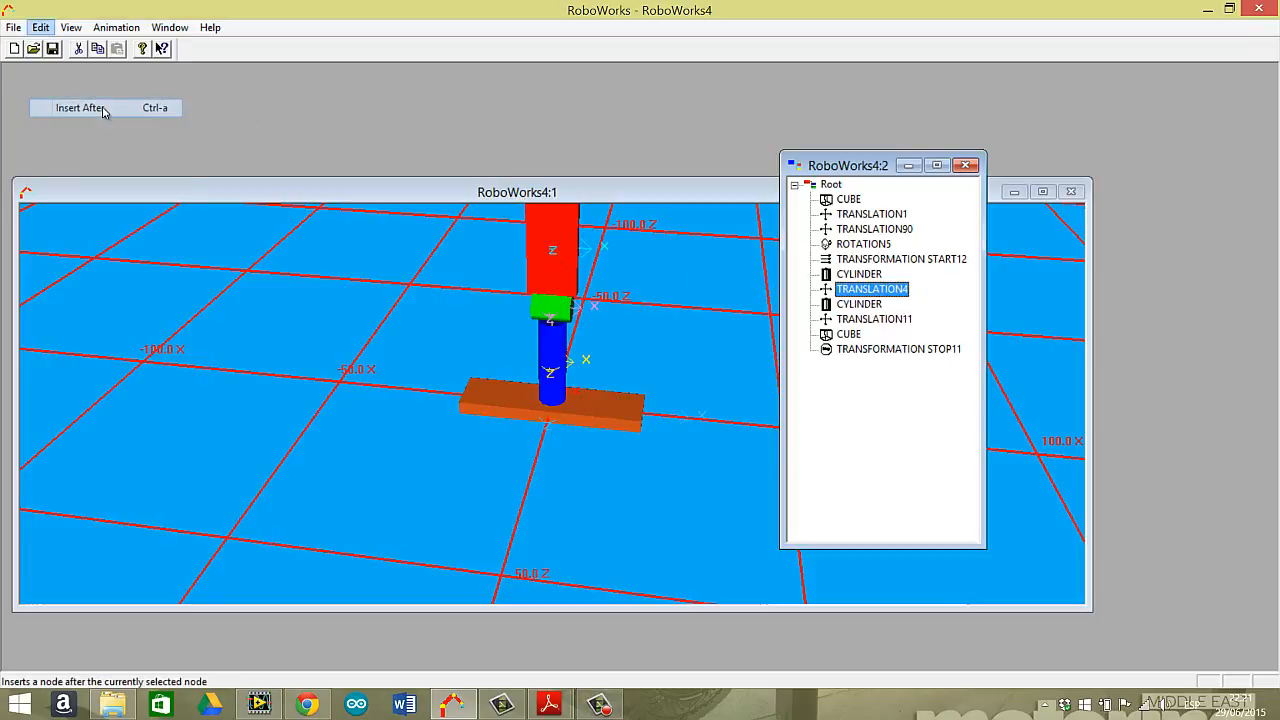
click(540, 273)
click(510, 305)
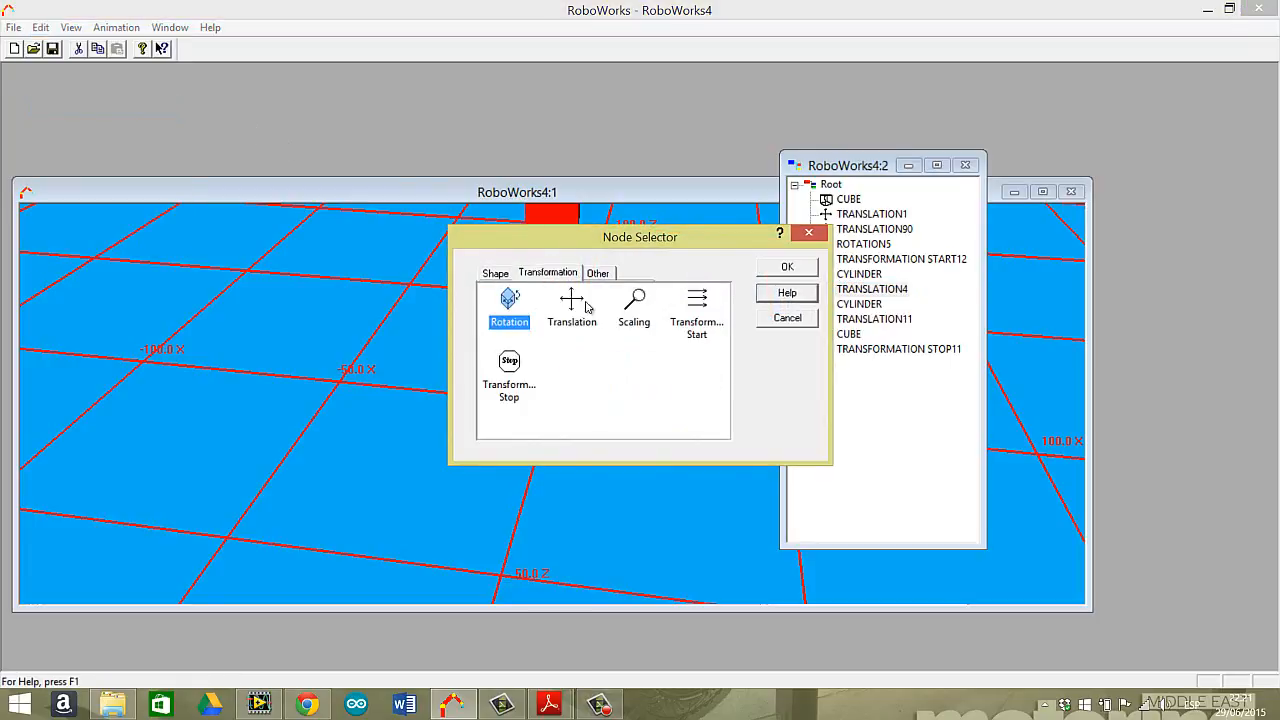
click(787, 266)
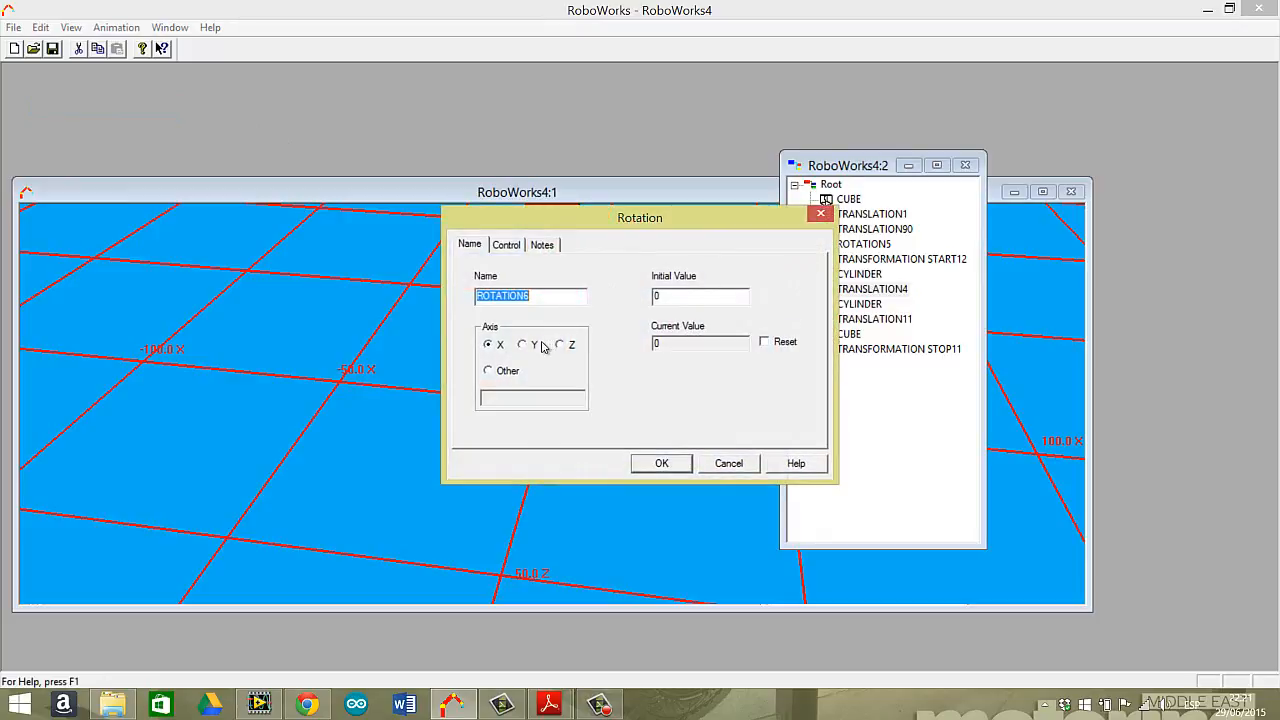
Make the X rotation dynamic with key selector THREE, increment 1, and limits from 0 to 100.
click(507, 245)
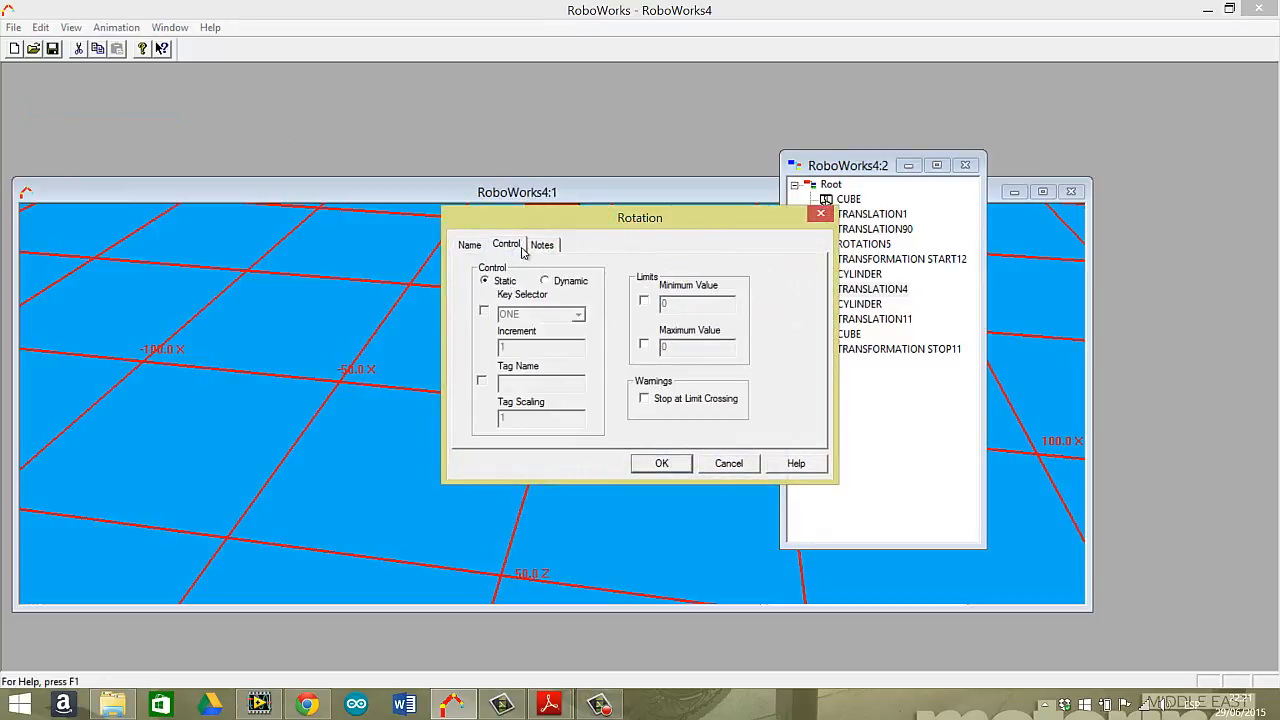
click(484, 311)
click(578, 314)
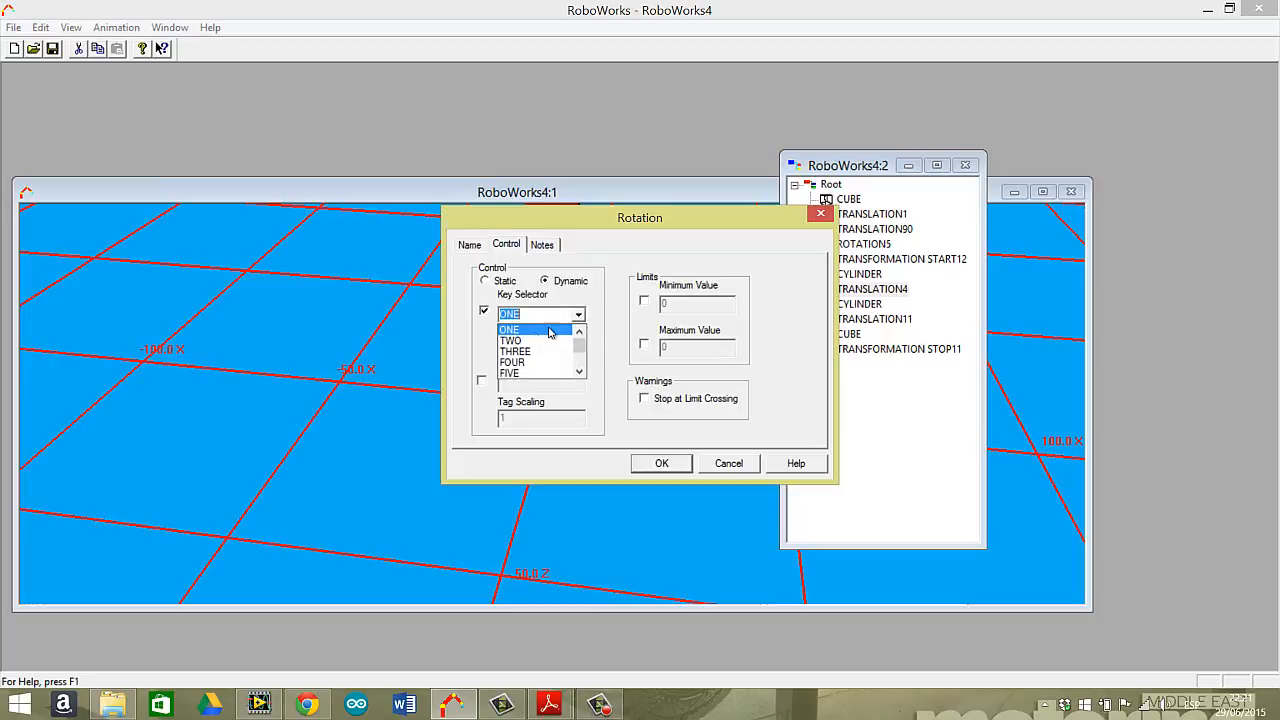
click(527, 351)
click(567, 349)
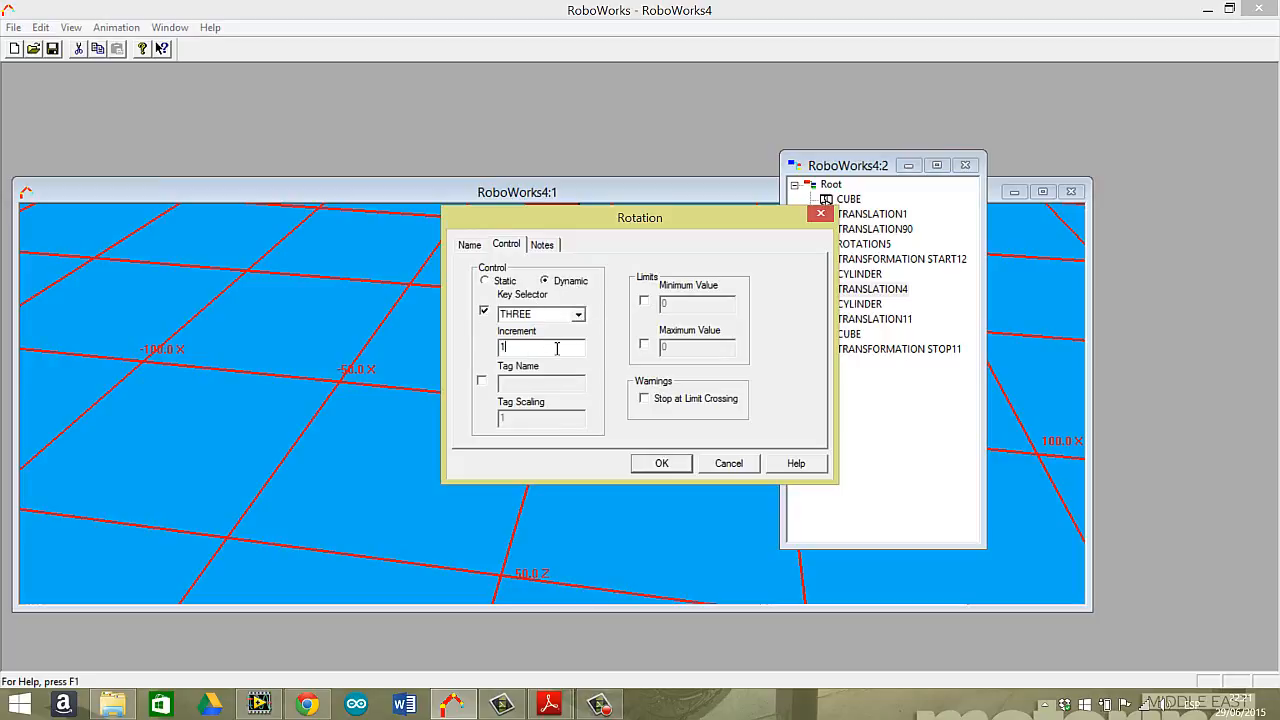
click(644, 302)
click(644, 345)
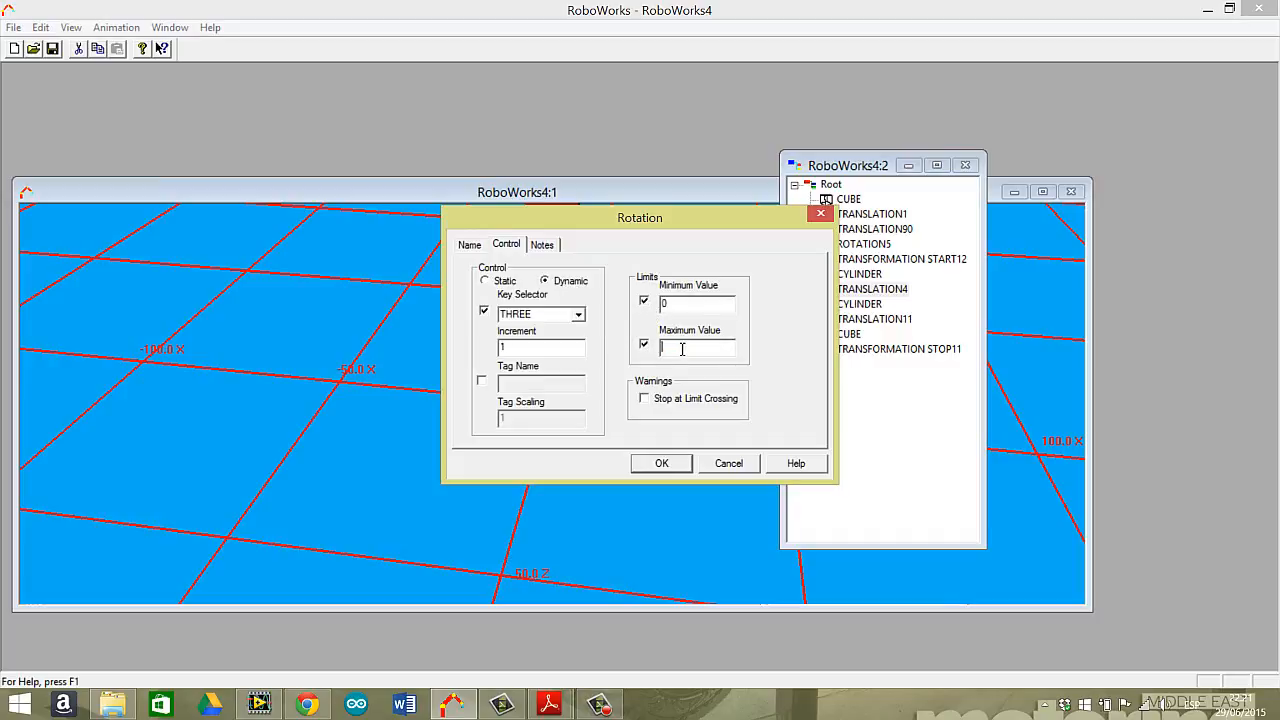
click(662, 465)
Test the dynamic X rotation of the upper cylinder and cube together with the X translation and Y rotation in the 3D view.
click(699, 401)
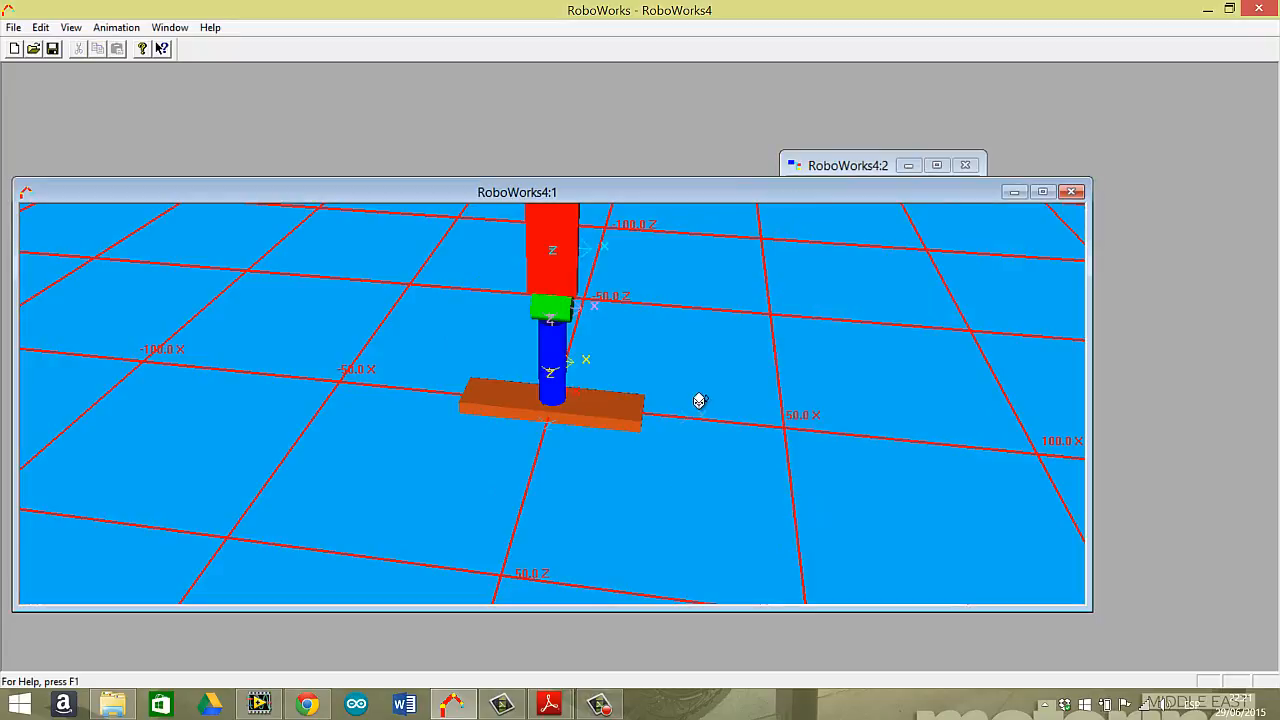
key(2)
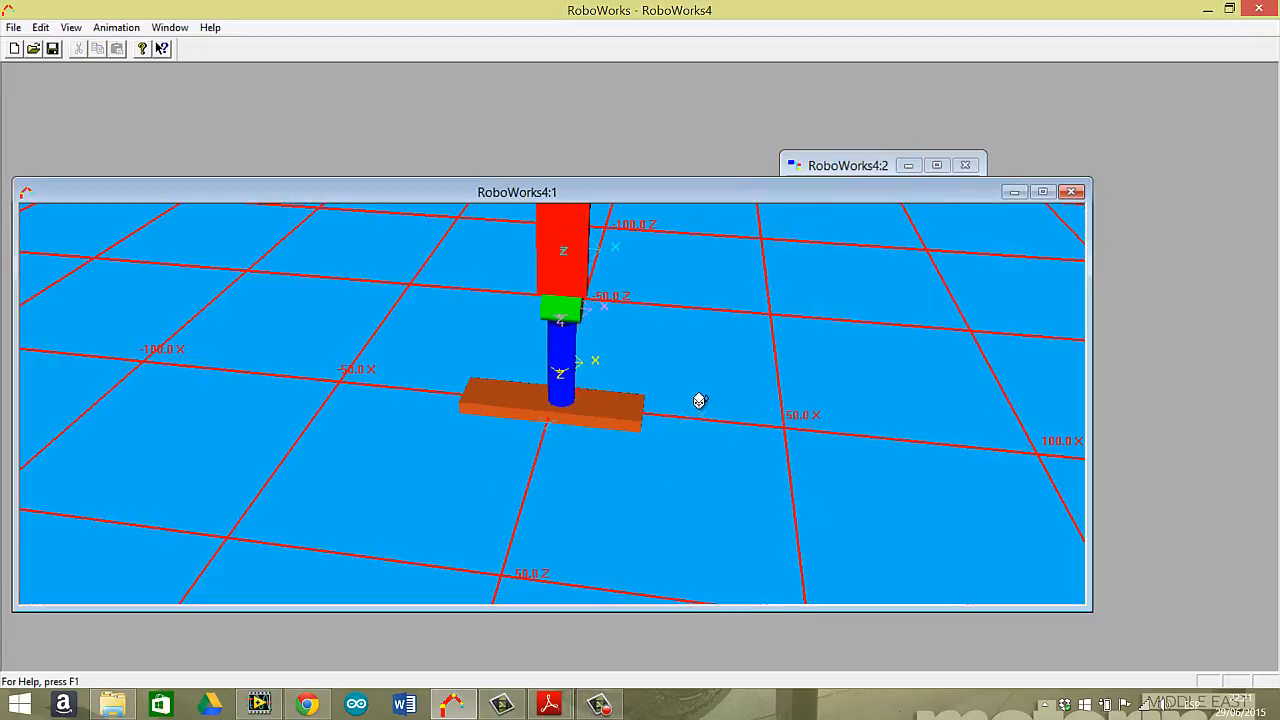
key(4)
key(6)
key(6)
key(6)
key(6)
key(1)
key(1)
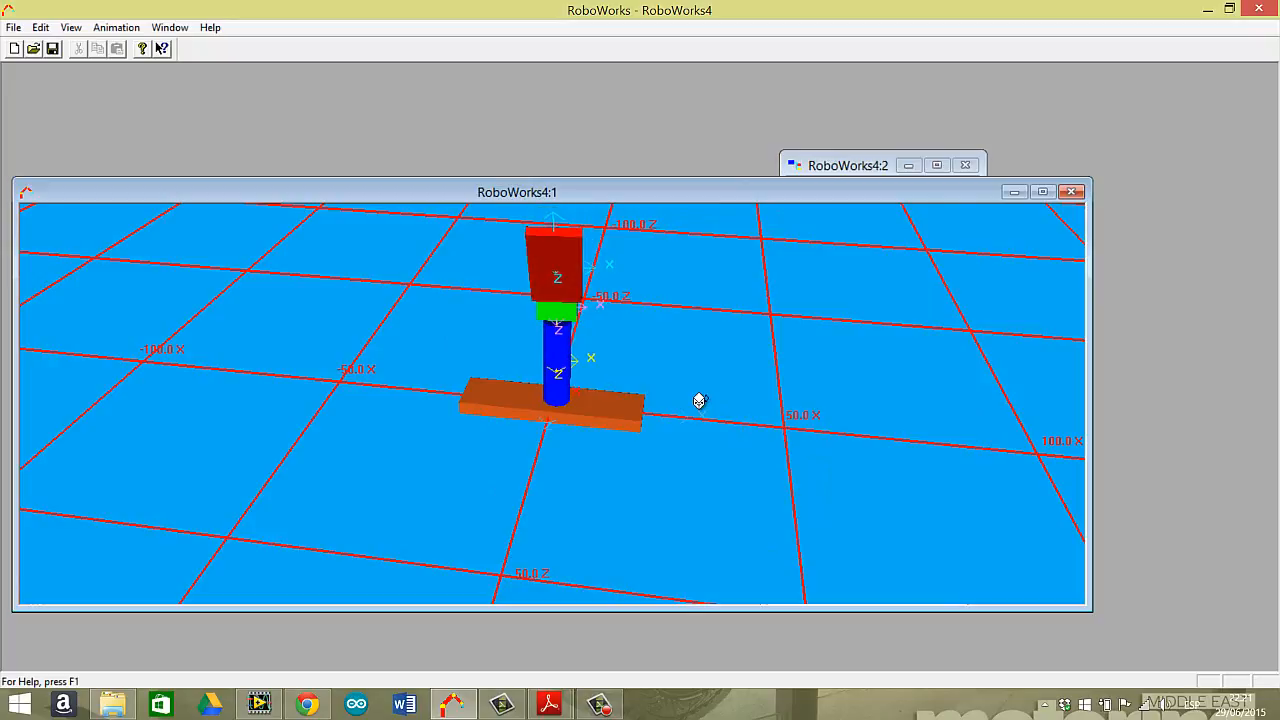
key(4)
key(4)
key(4)
key(4)
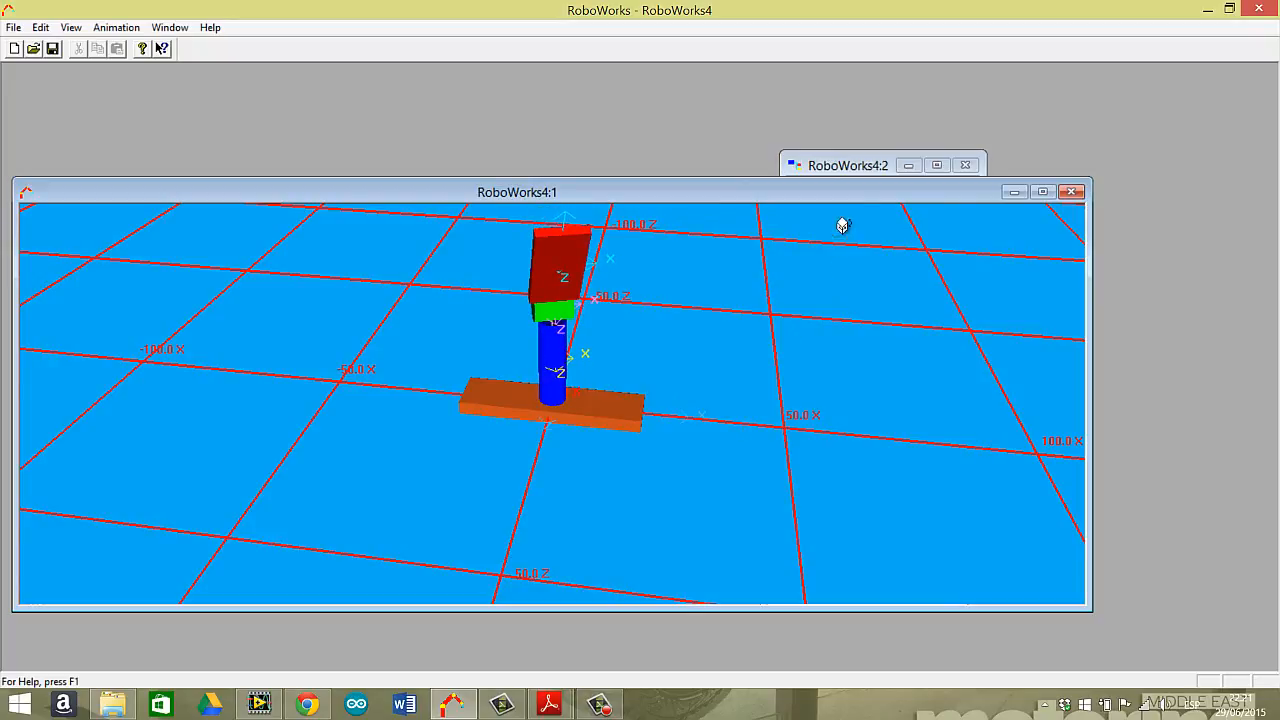
click(853, 167)
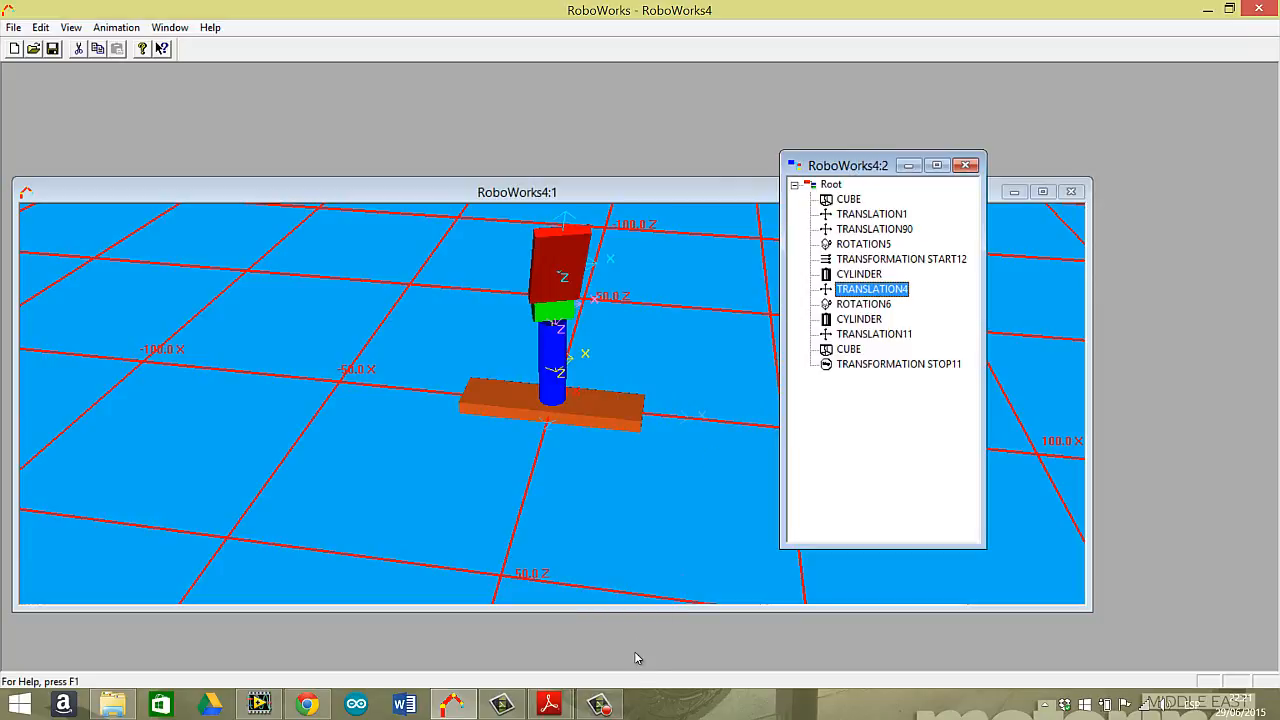
click(600, 705)
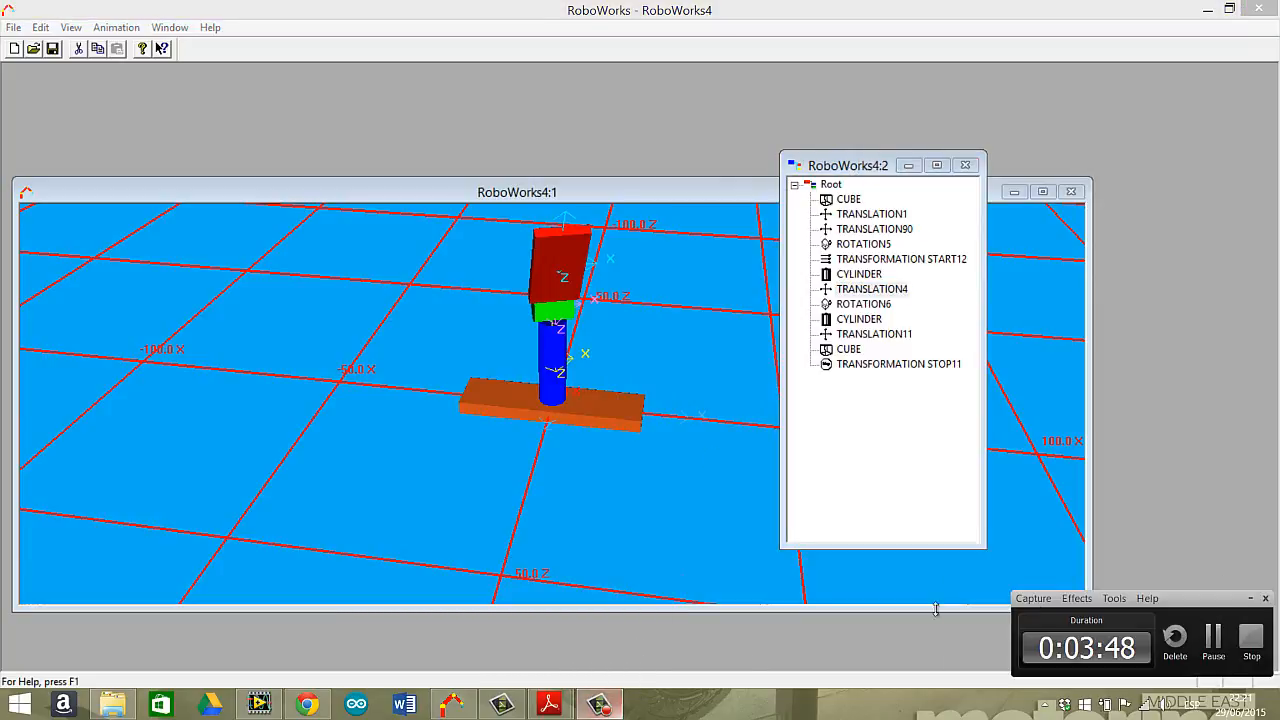
click(1252, 640)
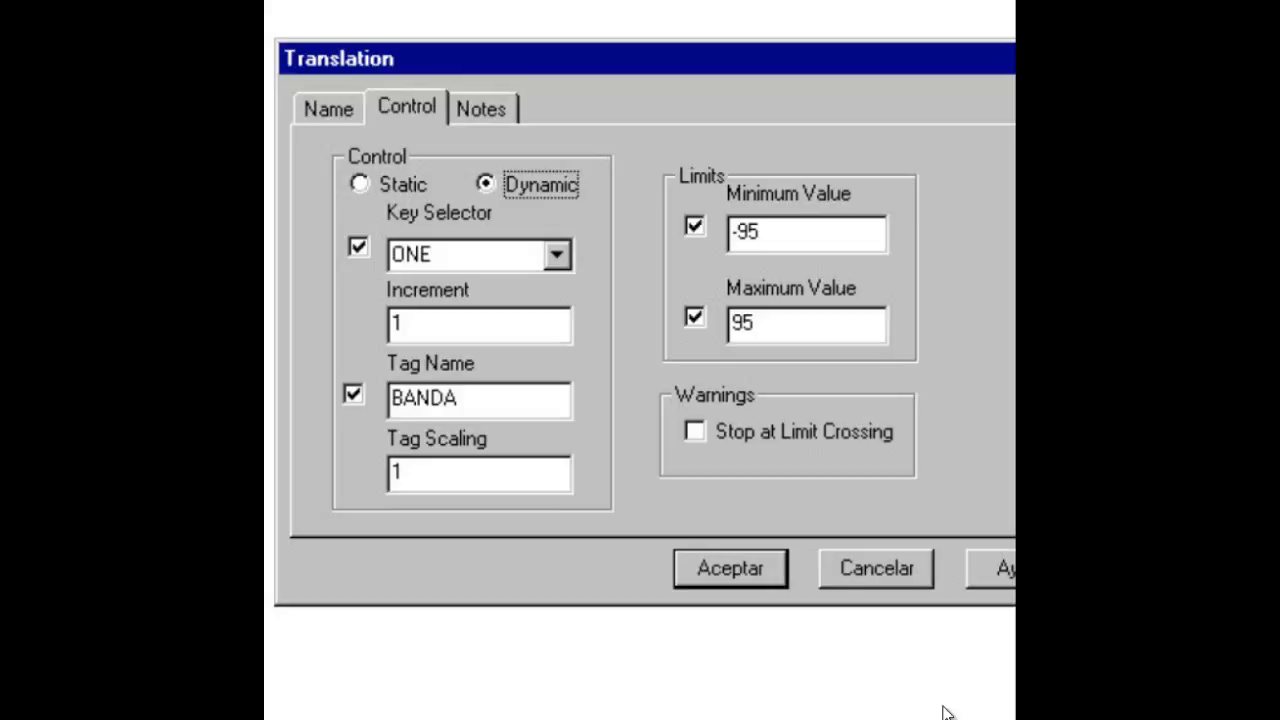
click(720, 718)
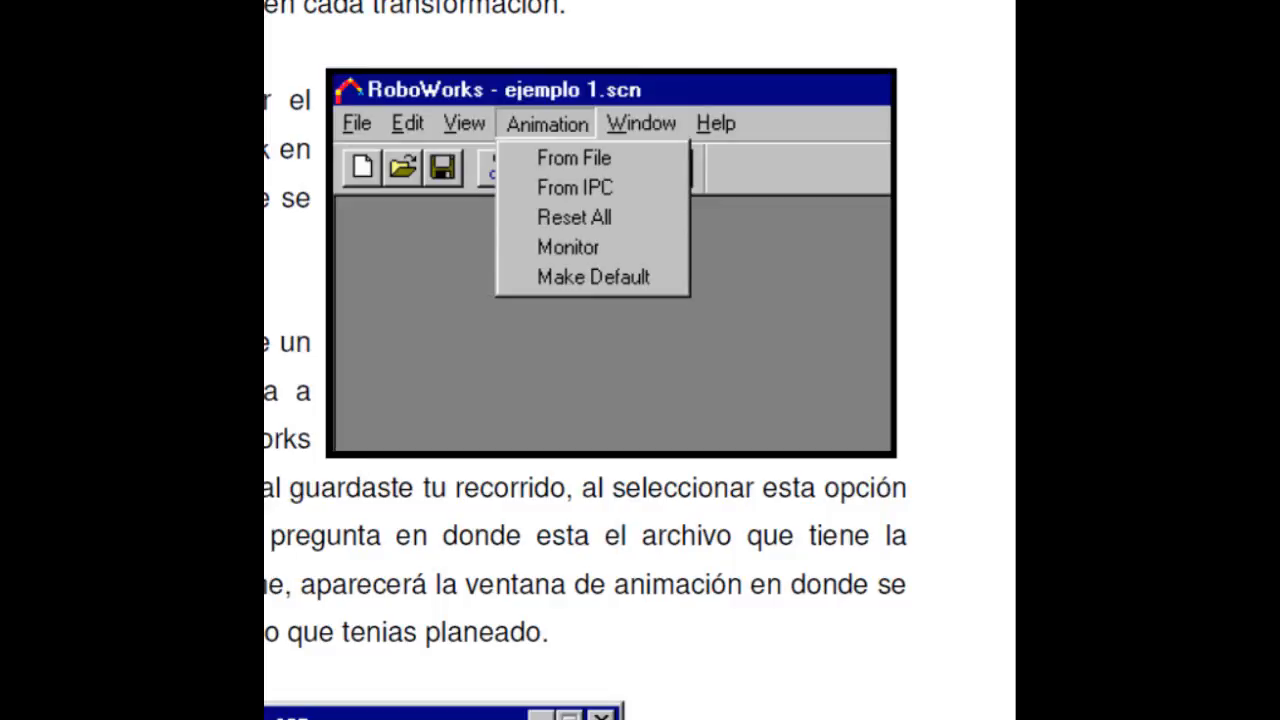